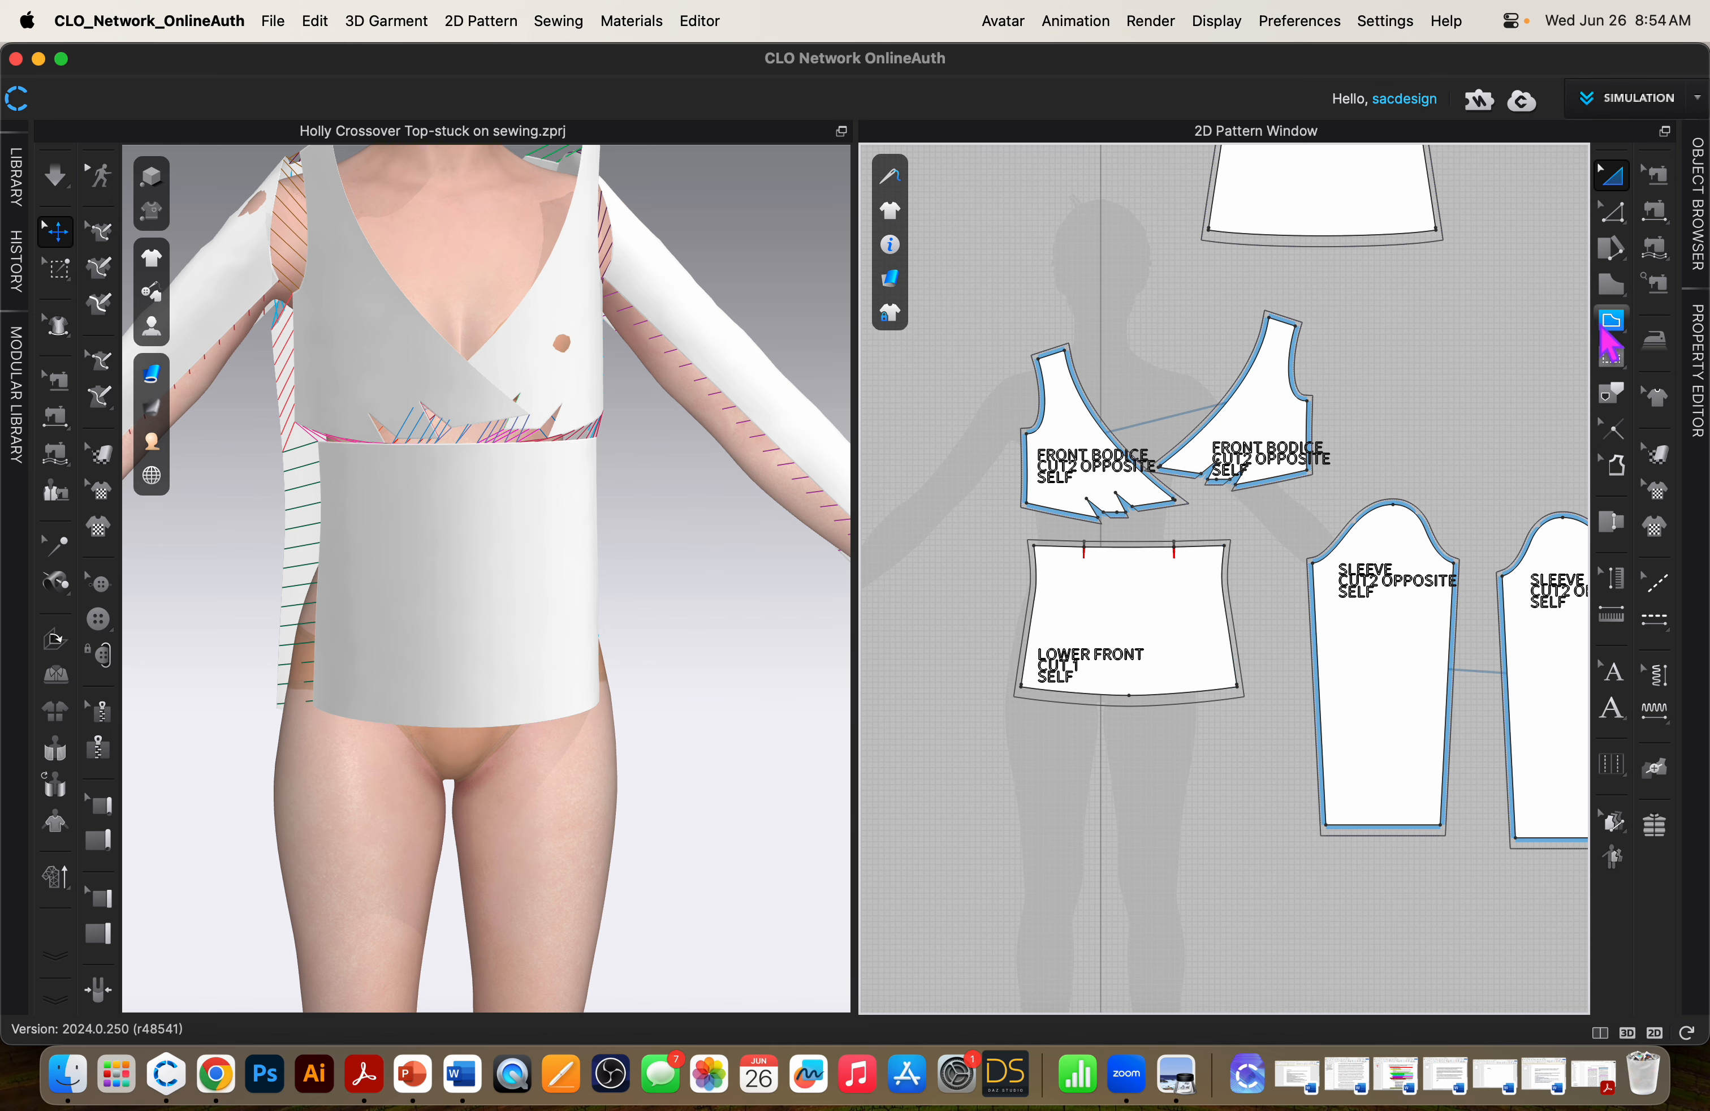
# Inspect the sewing lines joining the front bodice pieces to the lower front's upper edge with Edit Sewing.
pyautogui.click(1657, 175)
pyautogui.scroll(5, 1281, 569)
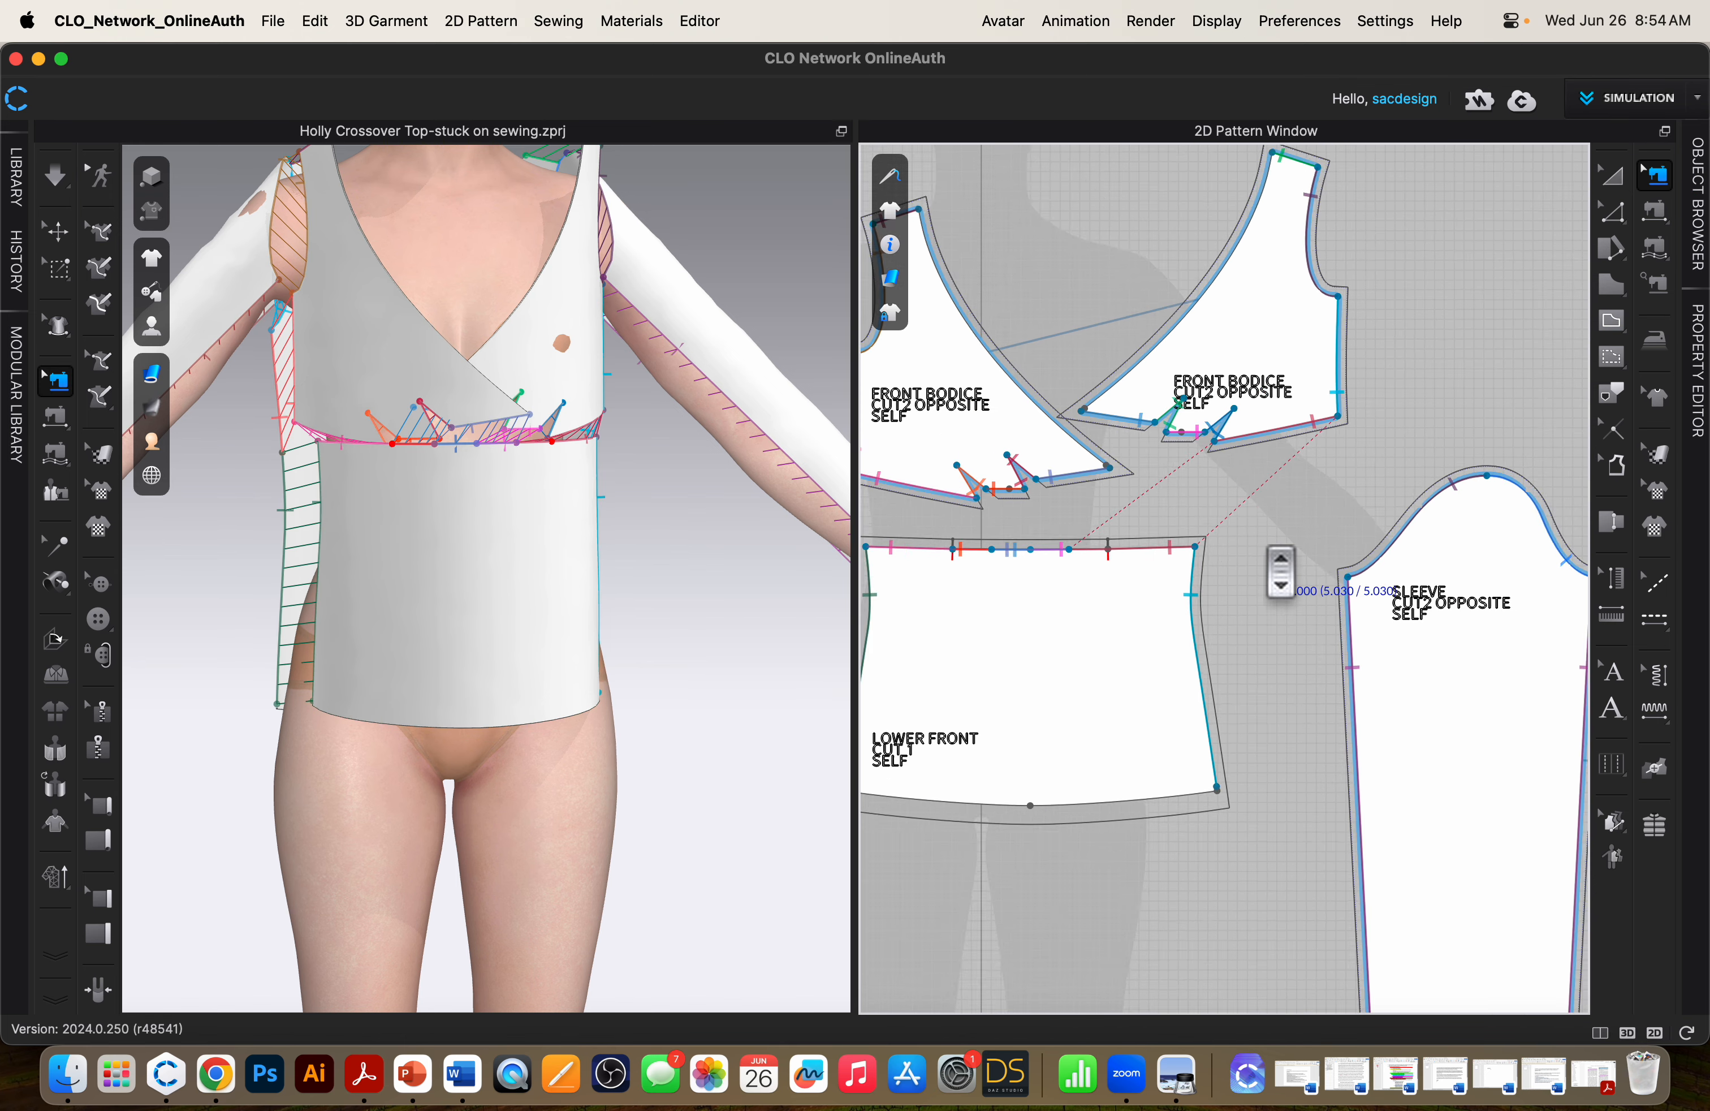
pyautogui.scroll(-5, 1280, 570)
pyautogui.scroll(5, 1125, 603)
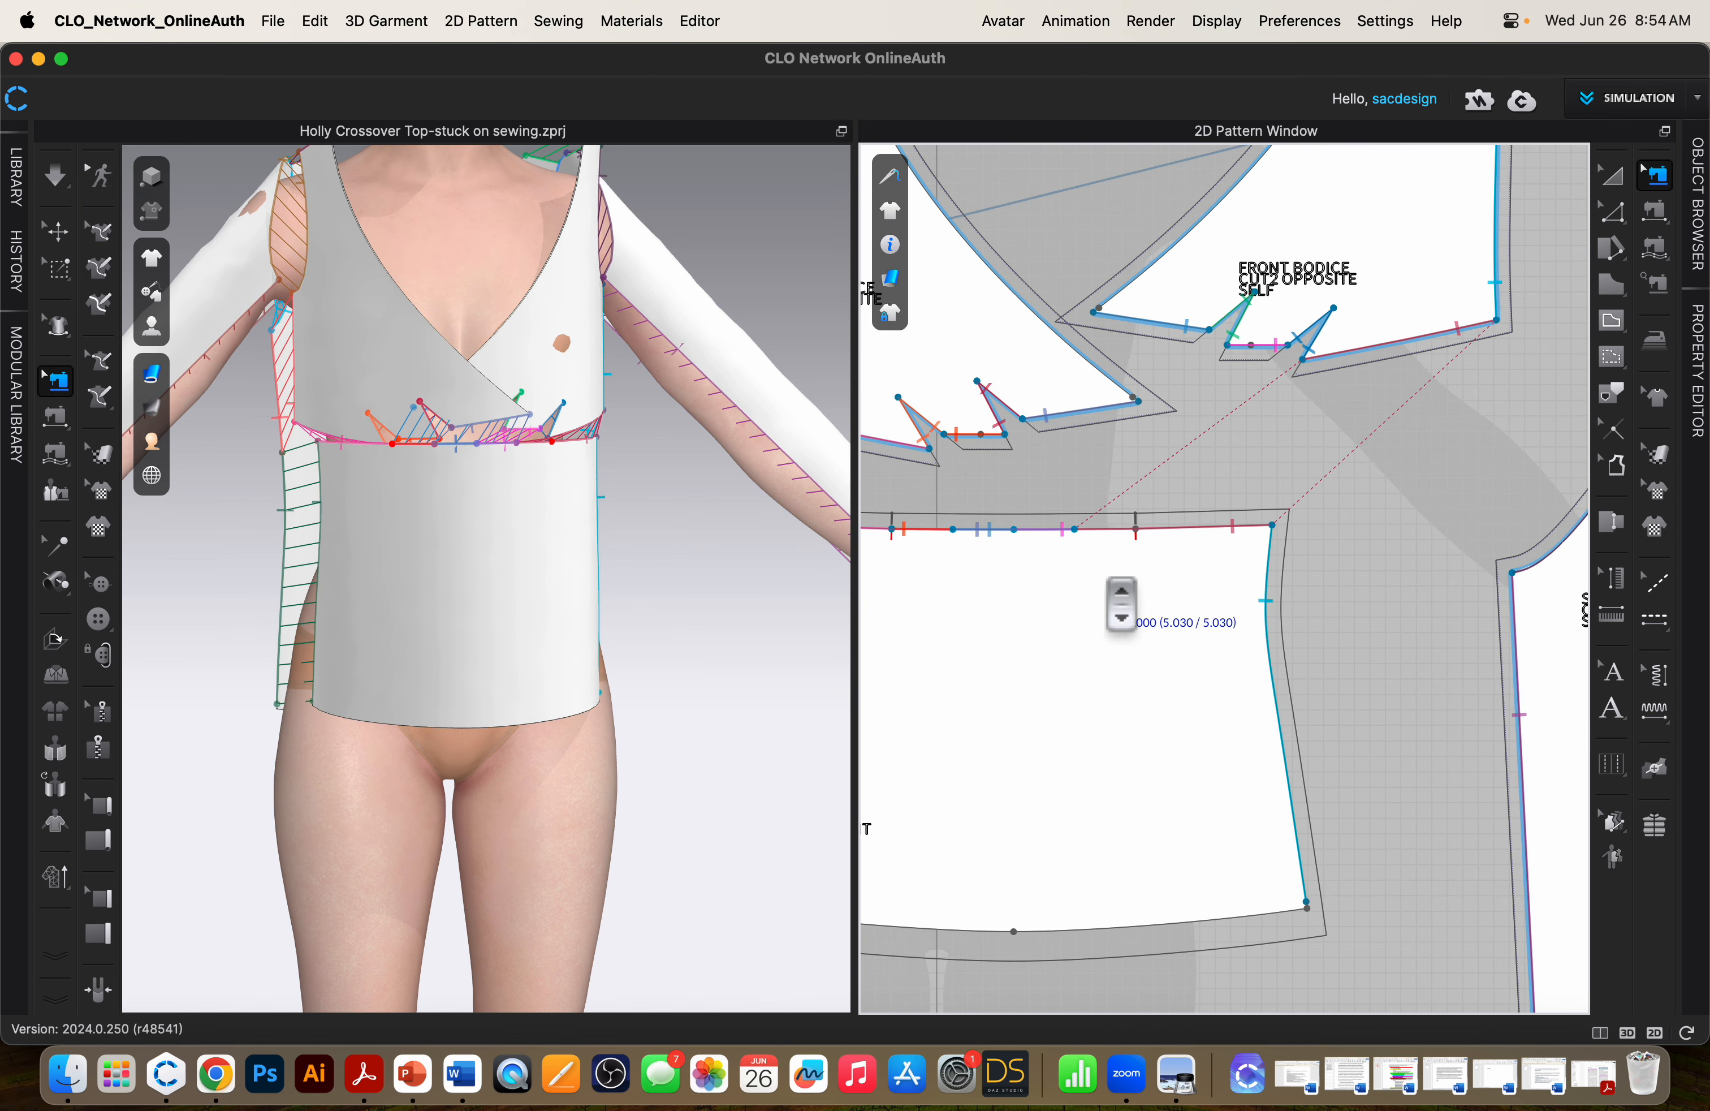
pyautogui.moveTo(1303, 470); pyautogui.dragTo(1519, 448, button='middle')
pyautogui.click(1269, 516)
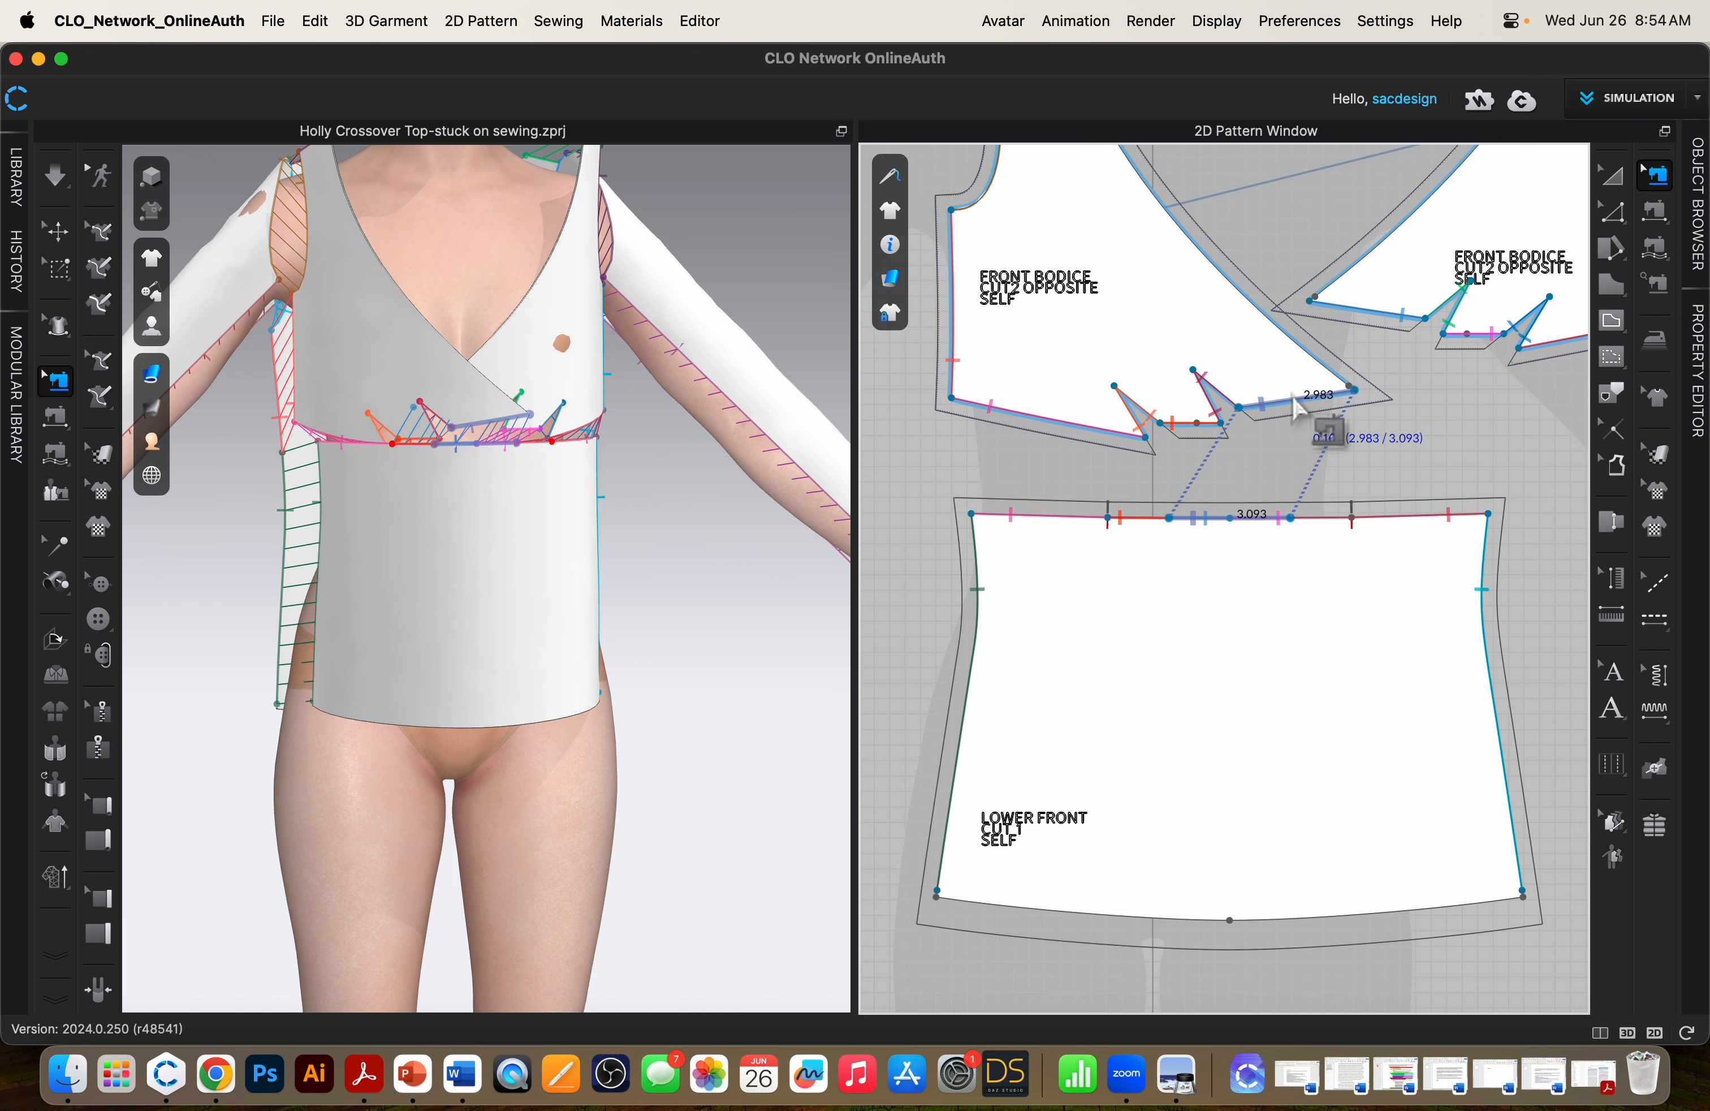
pyautogui.click(1294, 408)
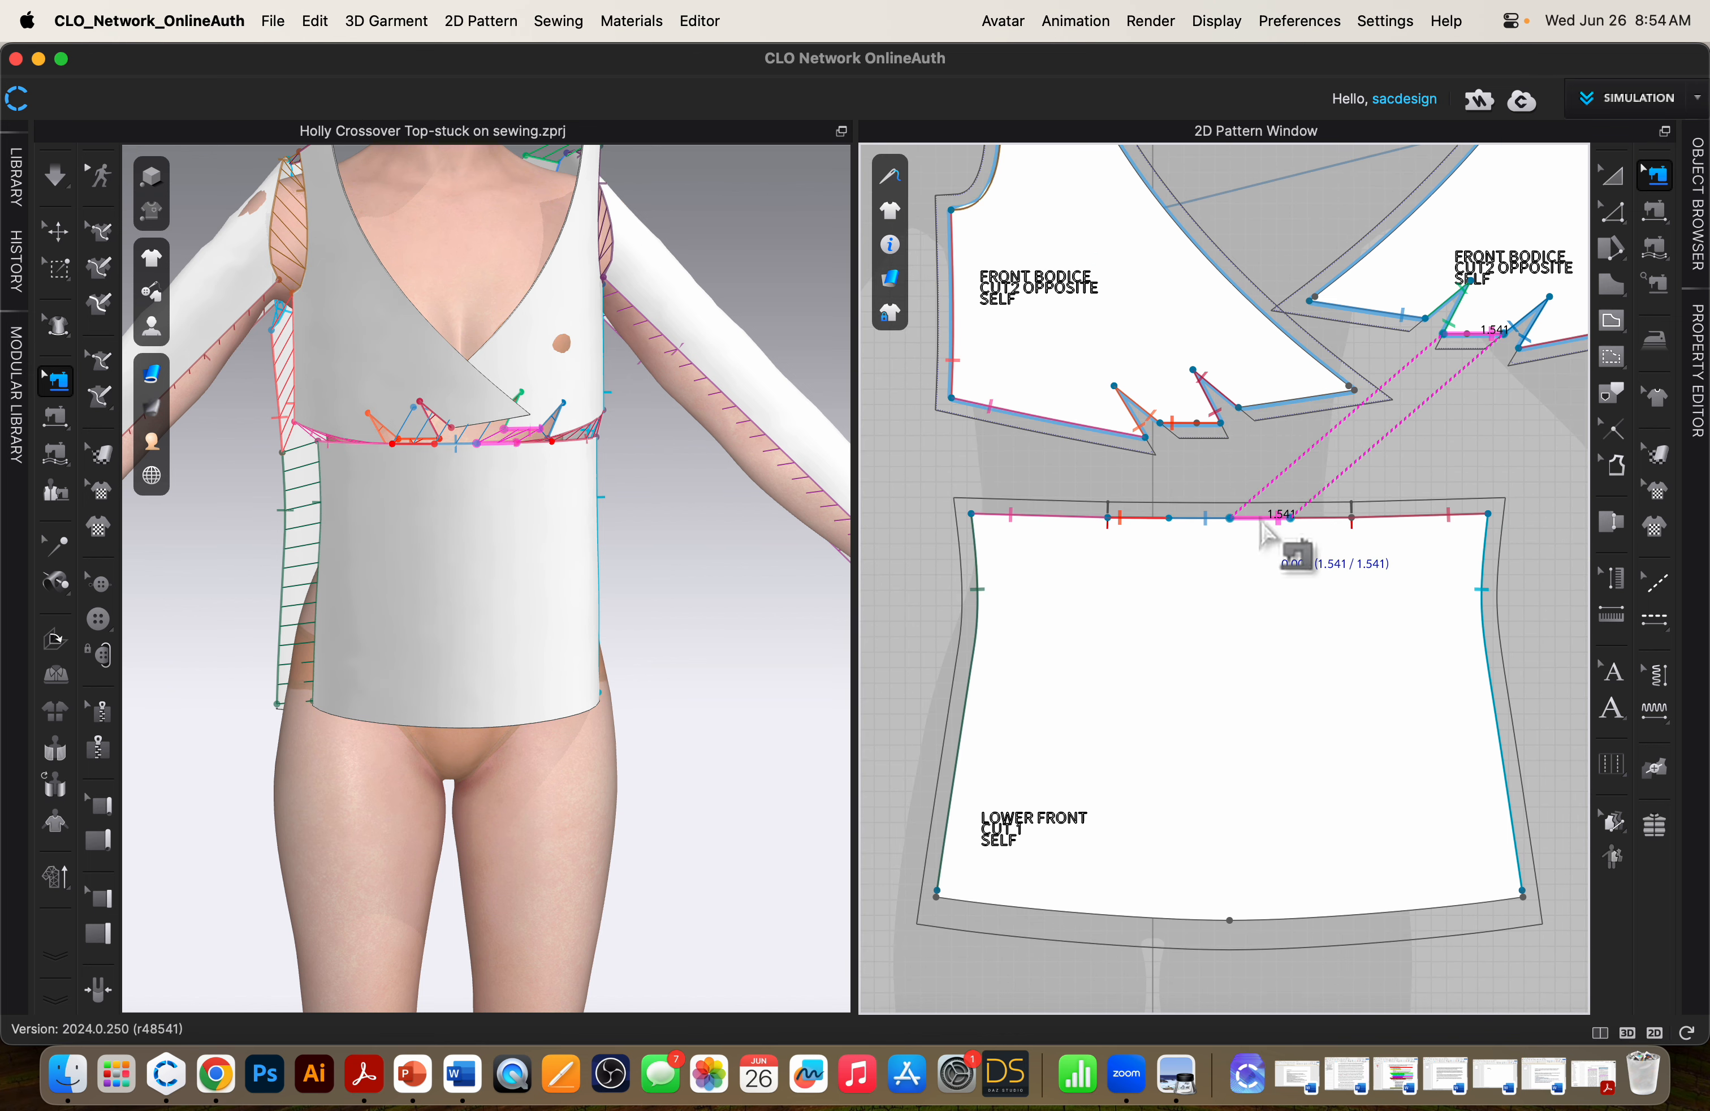
# Delete all the sewing lines joining the two front bodice pieces to the lower front's upper edge.
pyautogui.click(1370, 519)
pyautogui.press('Delete')
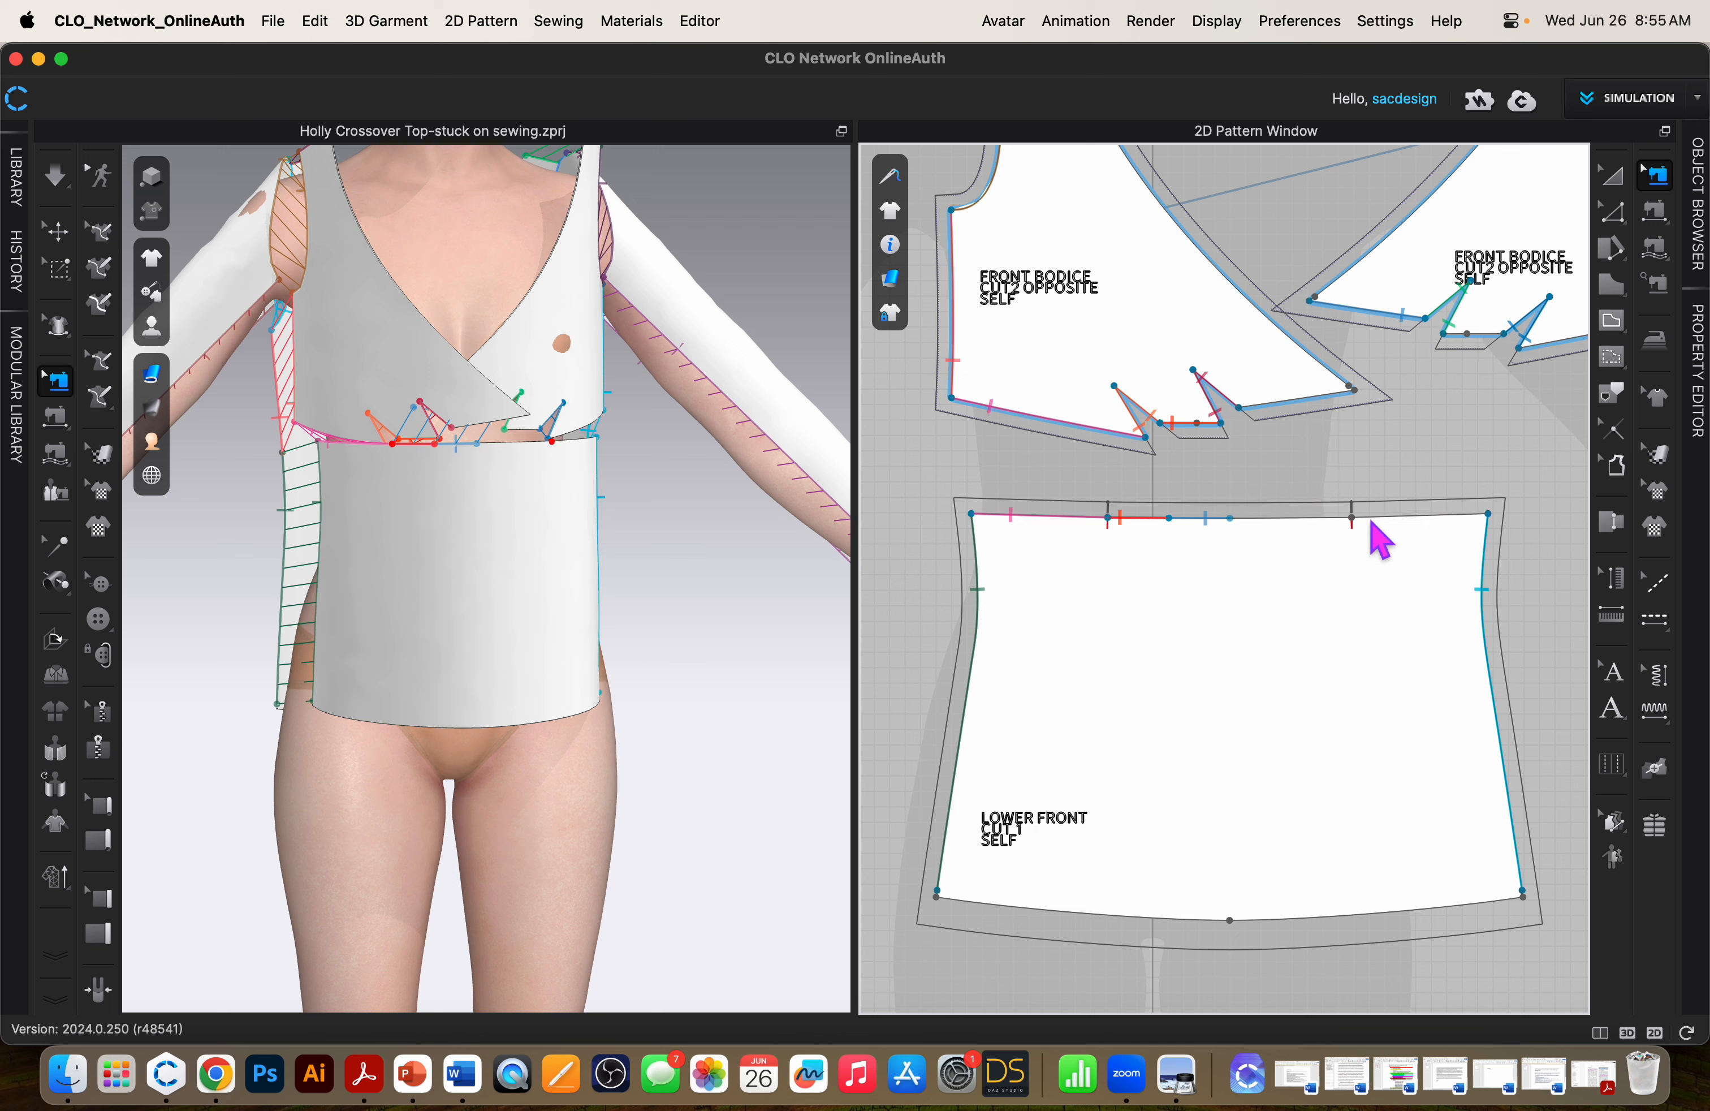
pyautogui.click(1151, 517)
pyautogui.click(1242, 538)
pyautogui.press('Delete')
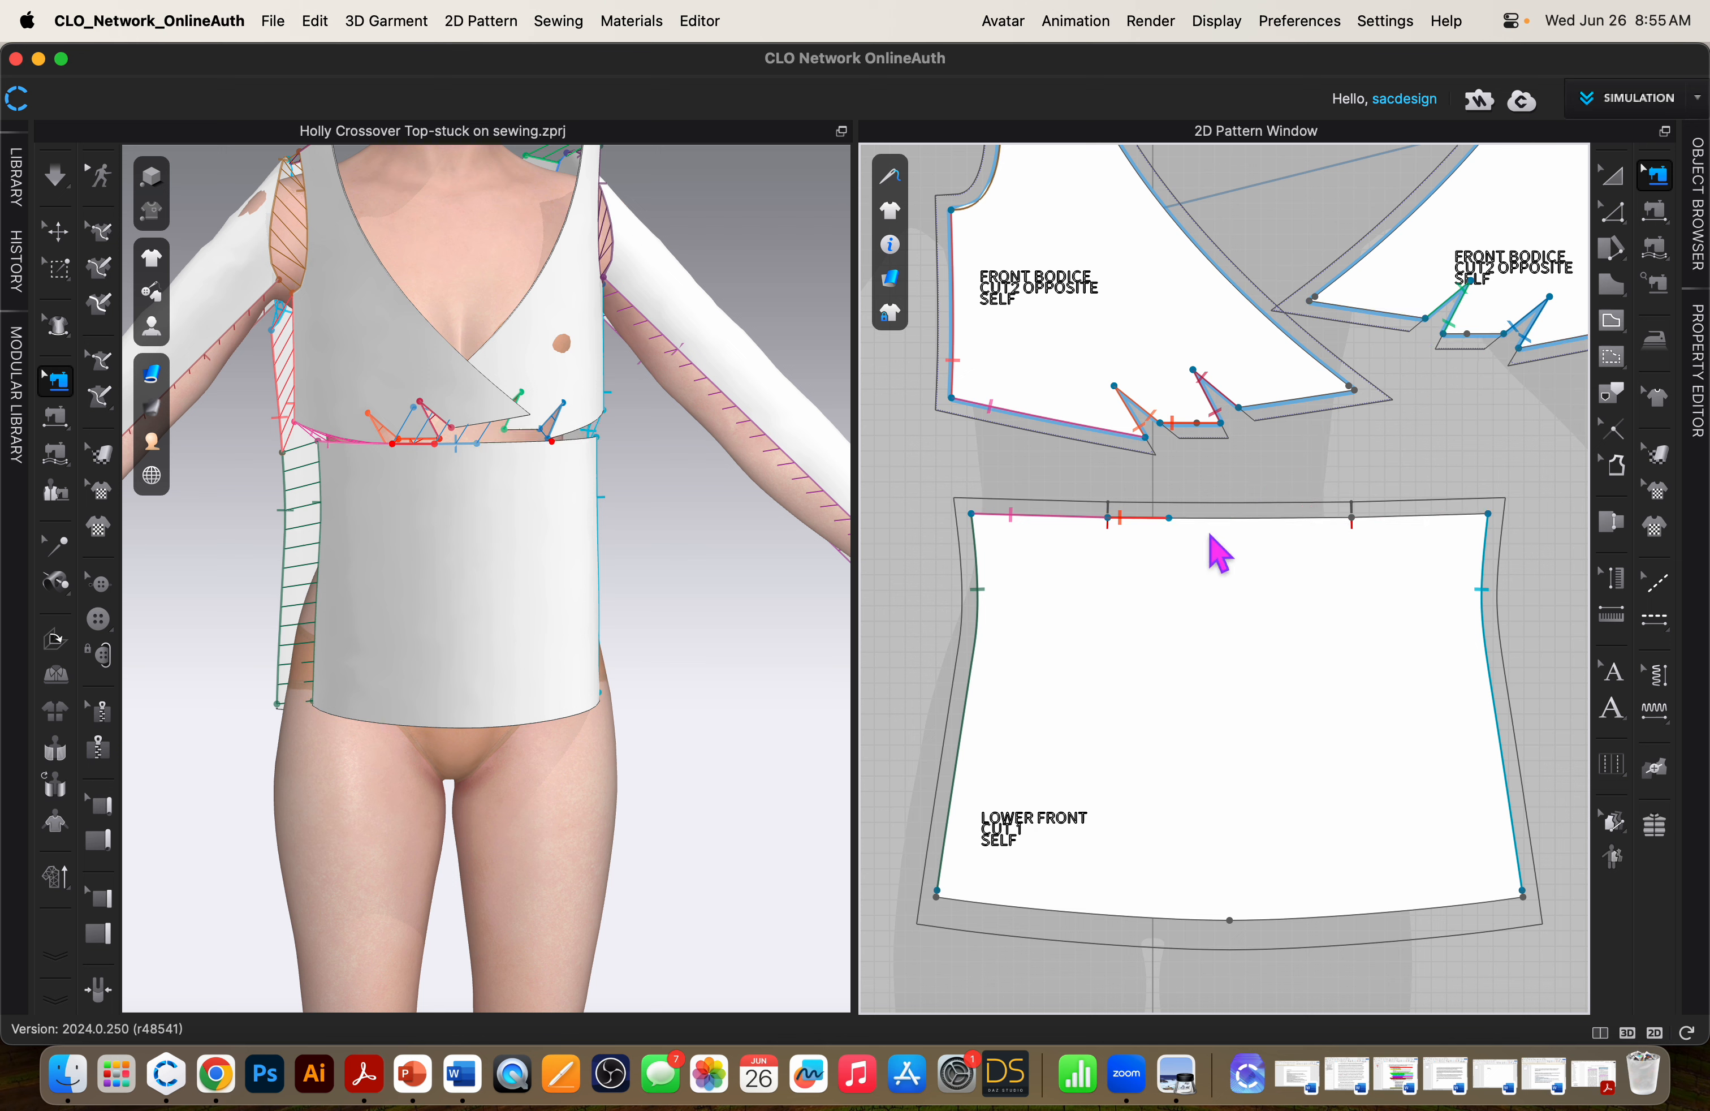
pyautogui.click(1121, 527)
pyautogui.click(1193, 548)
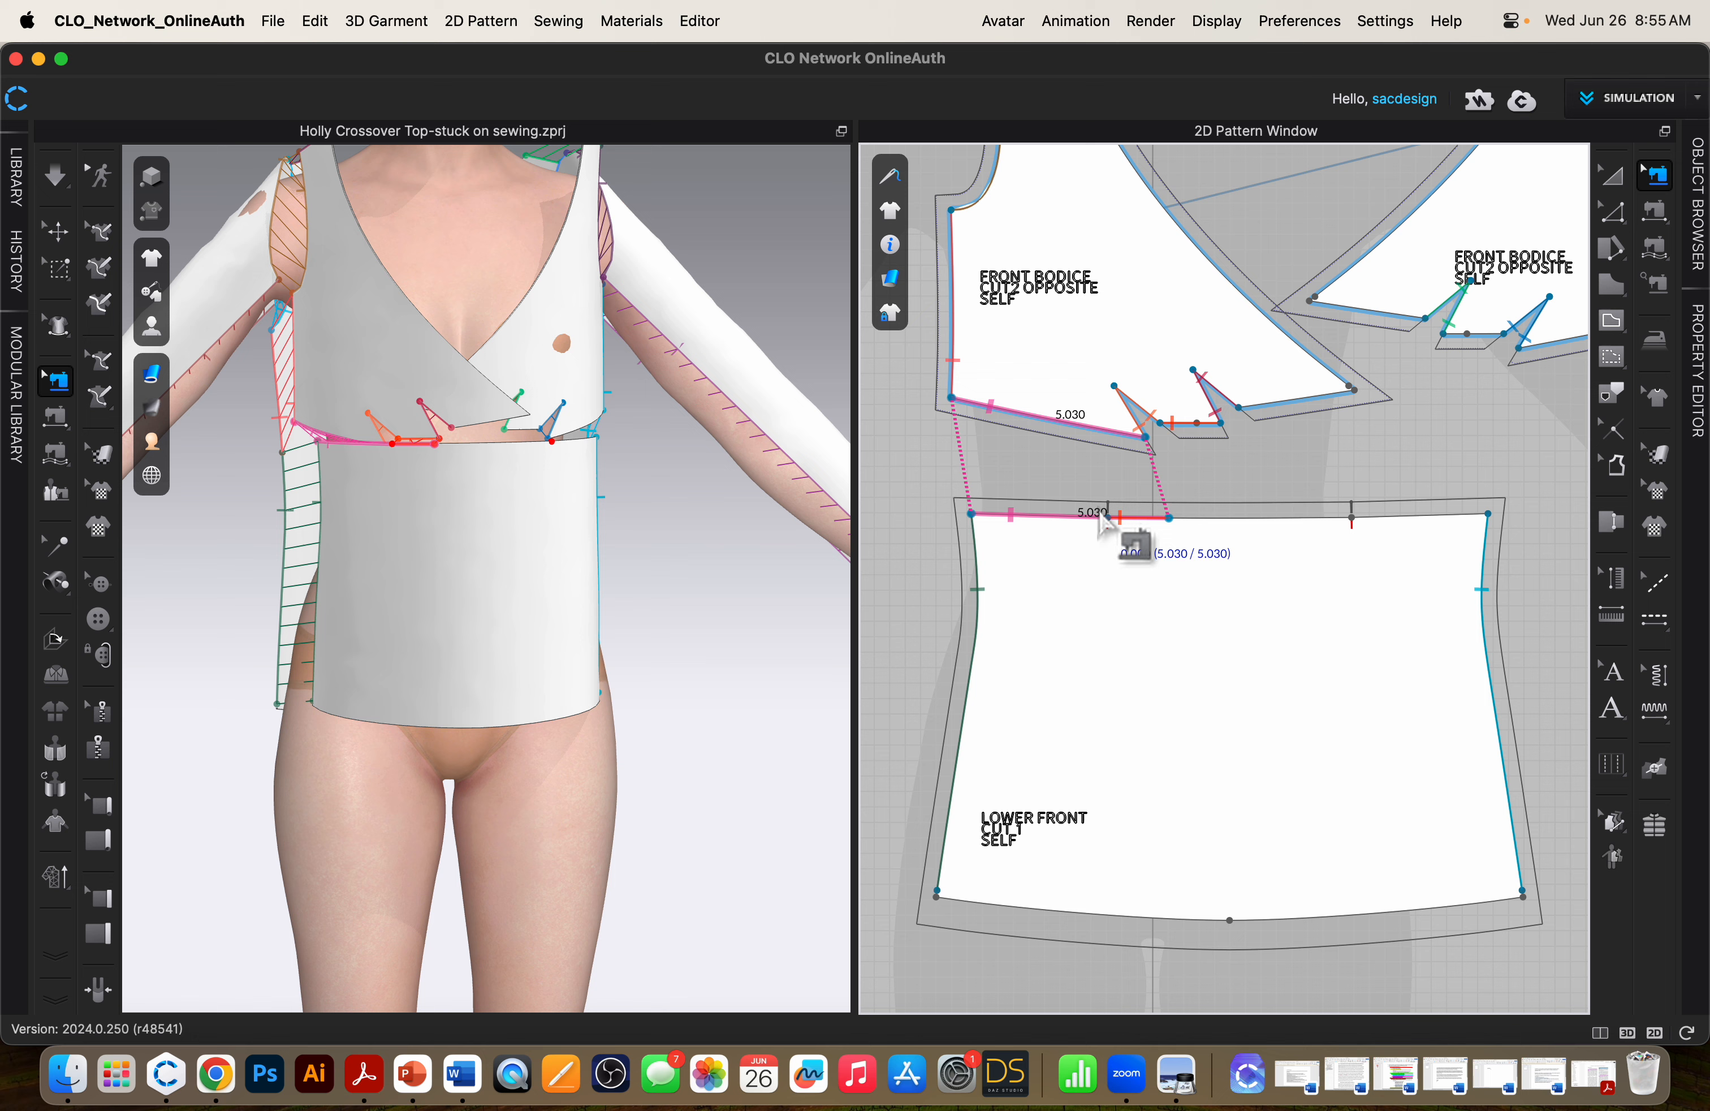
pyautogui.press('Delete')
pyautogui.click(1126, 531)
pyautogui.press('Delete')
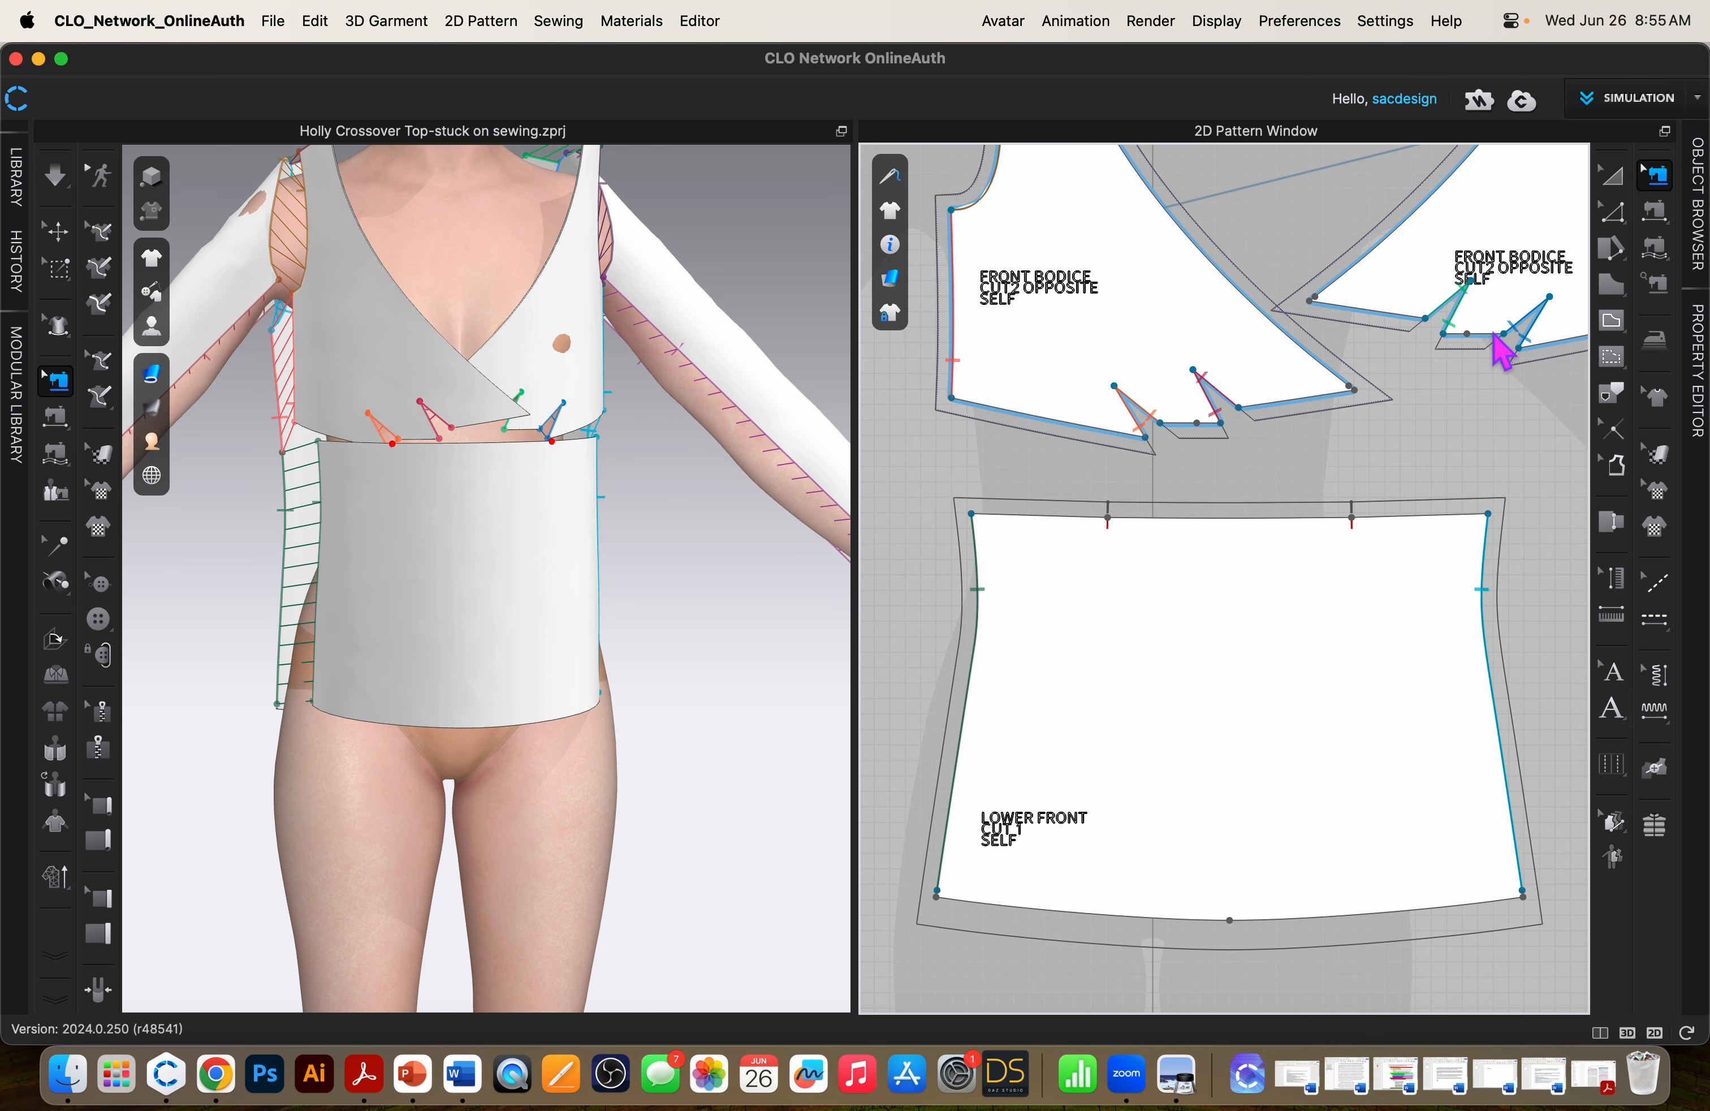
# Undo the deletions of the sewing between the front bodices and the lower front.
pyautogui.scroll(3, 1474, 422)
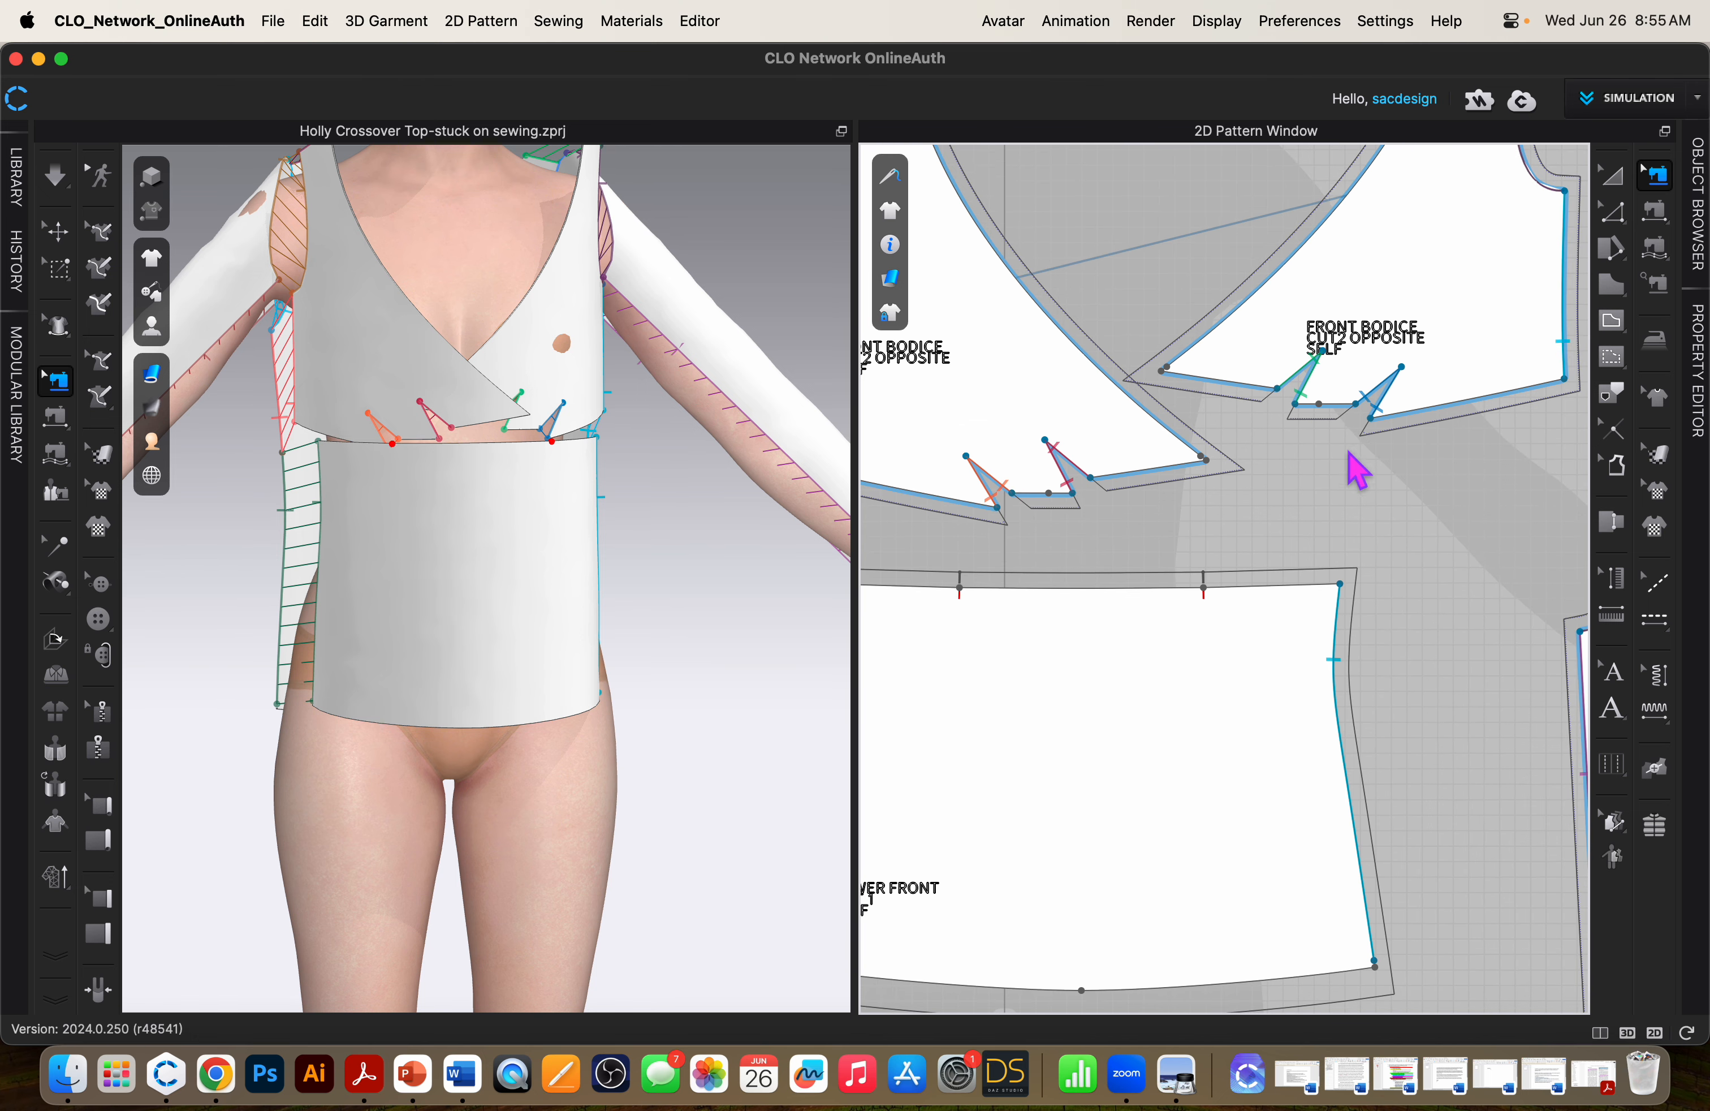
pyautogui.scroll(3, 1397, 446)
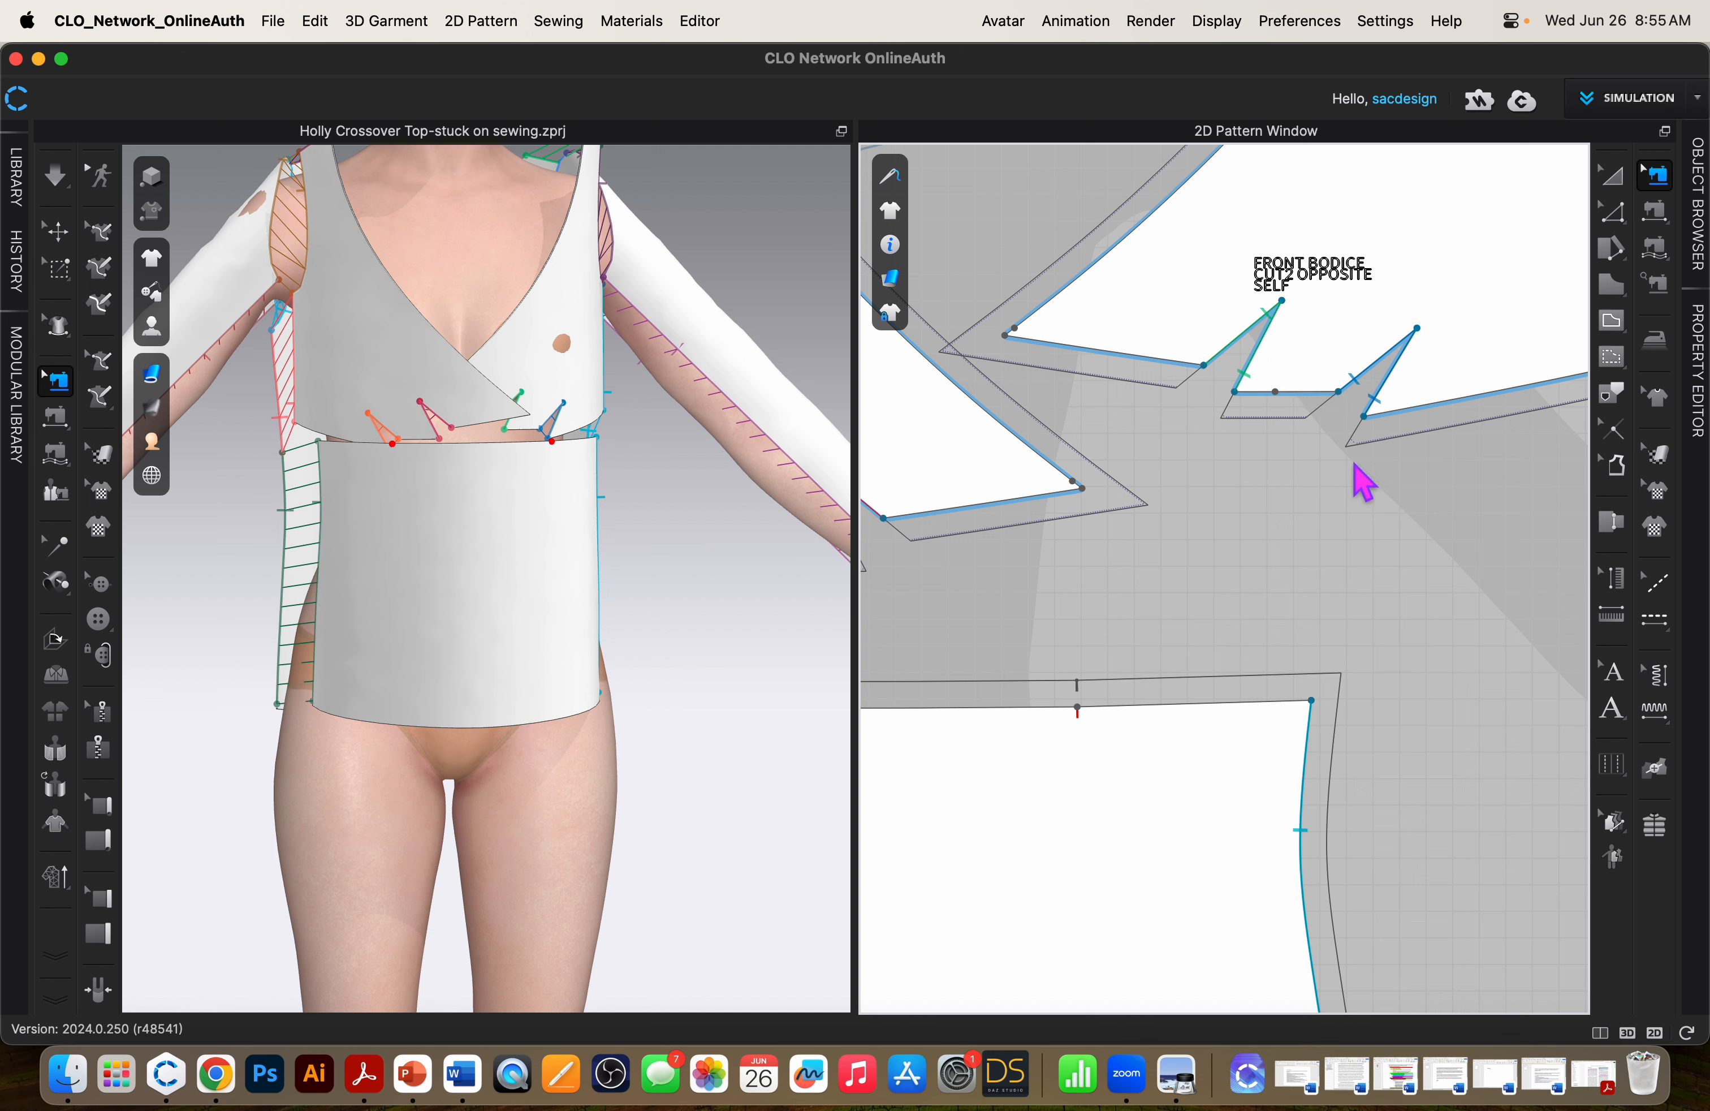
pyautogui.press('super+z')
pyautogui.press('super+z')
pyautogui.press('super+z')
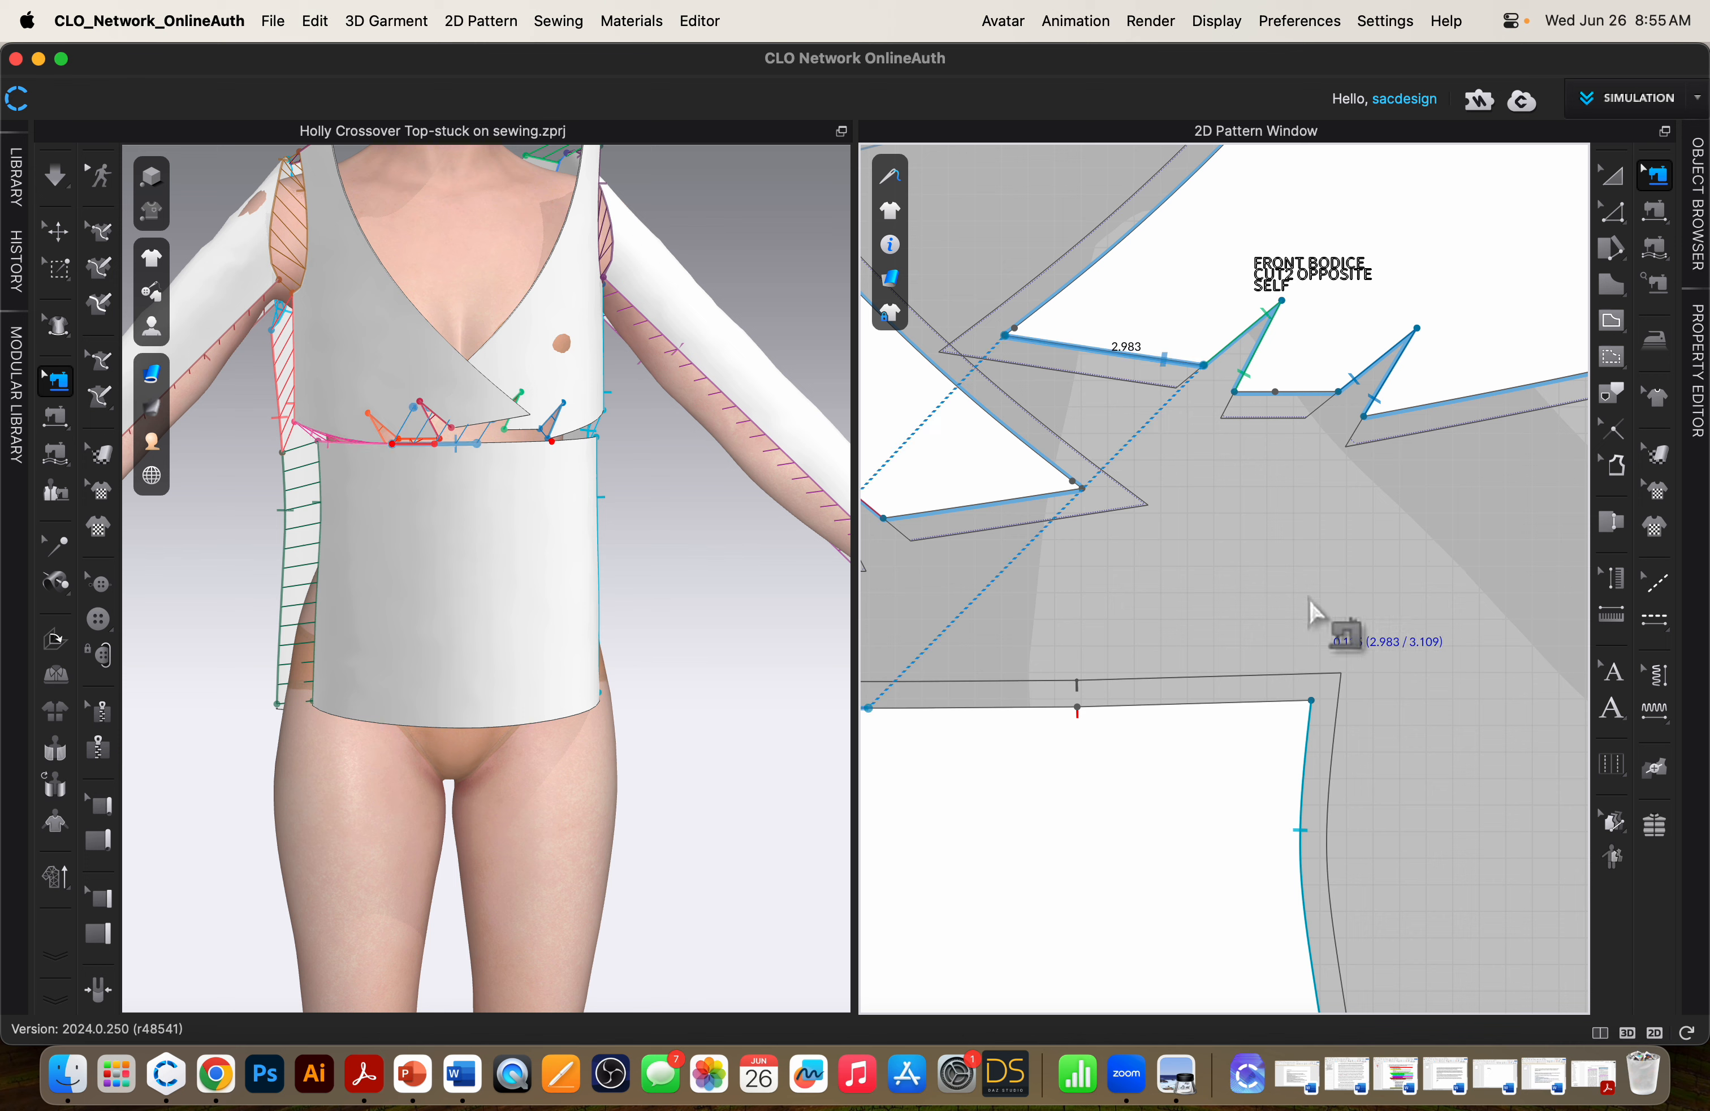
pyautogui.press('super+z')
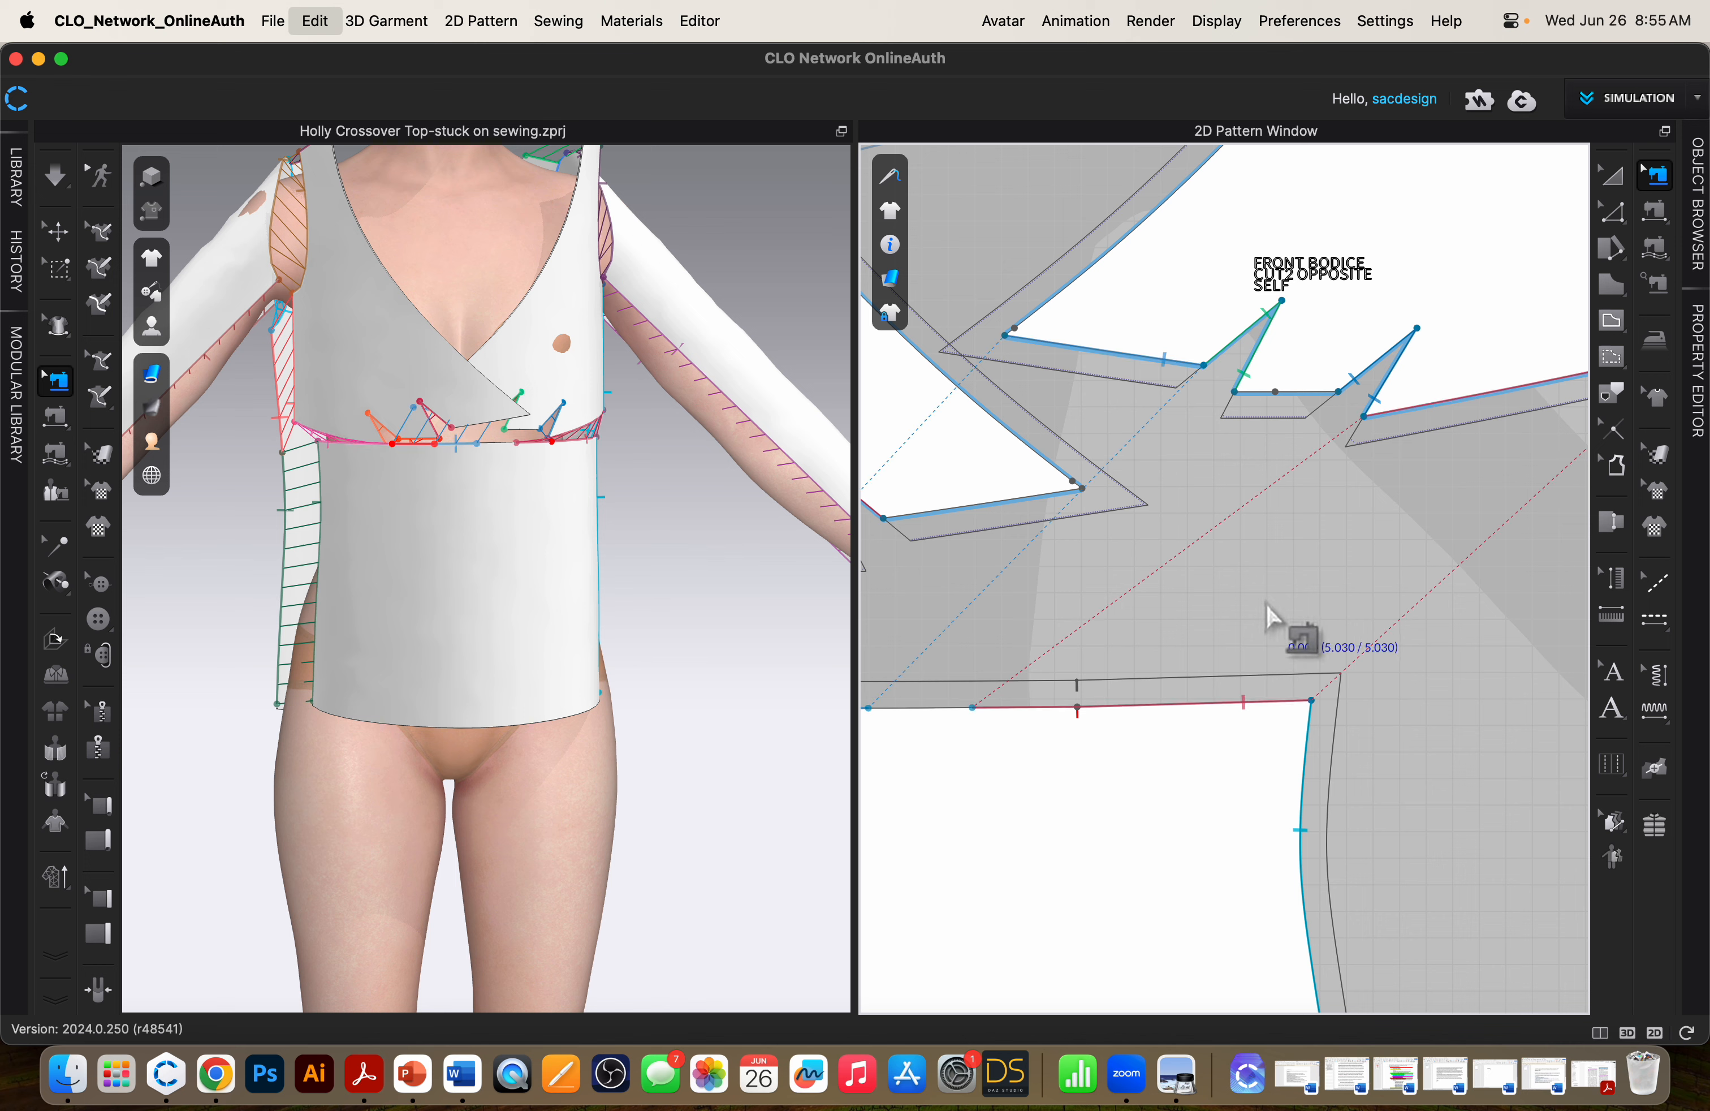
pyautogui.press('super+z')
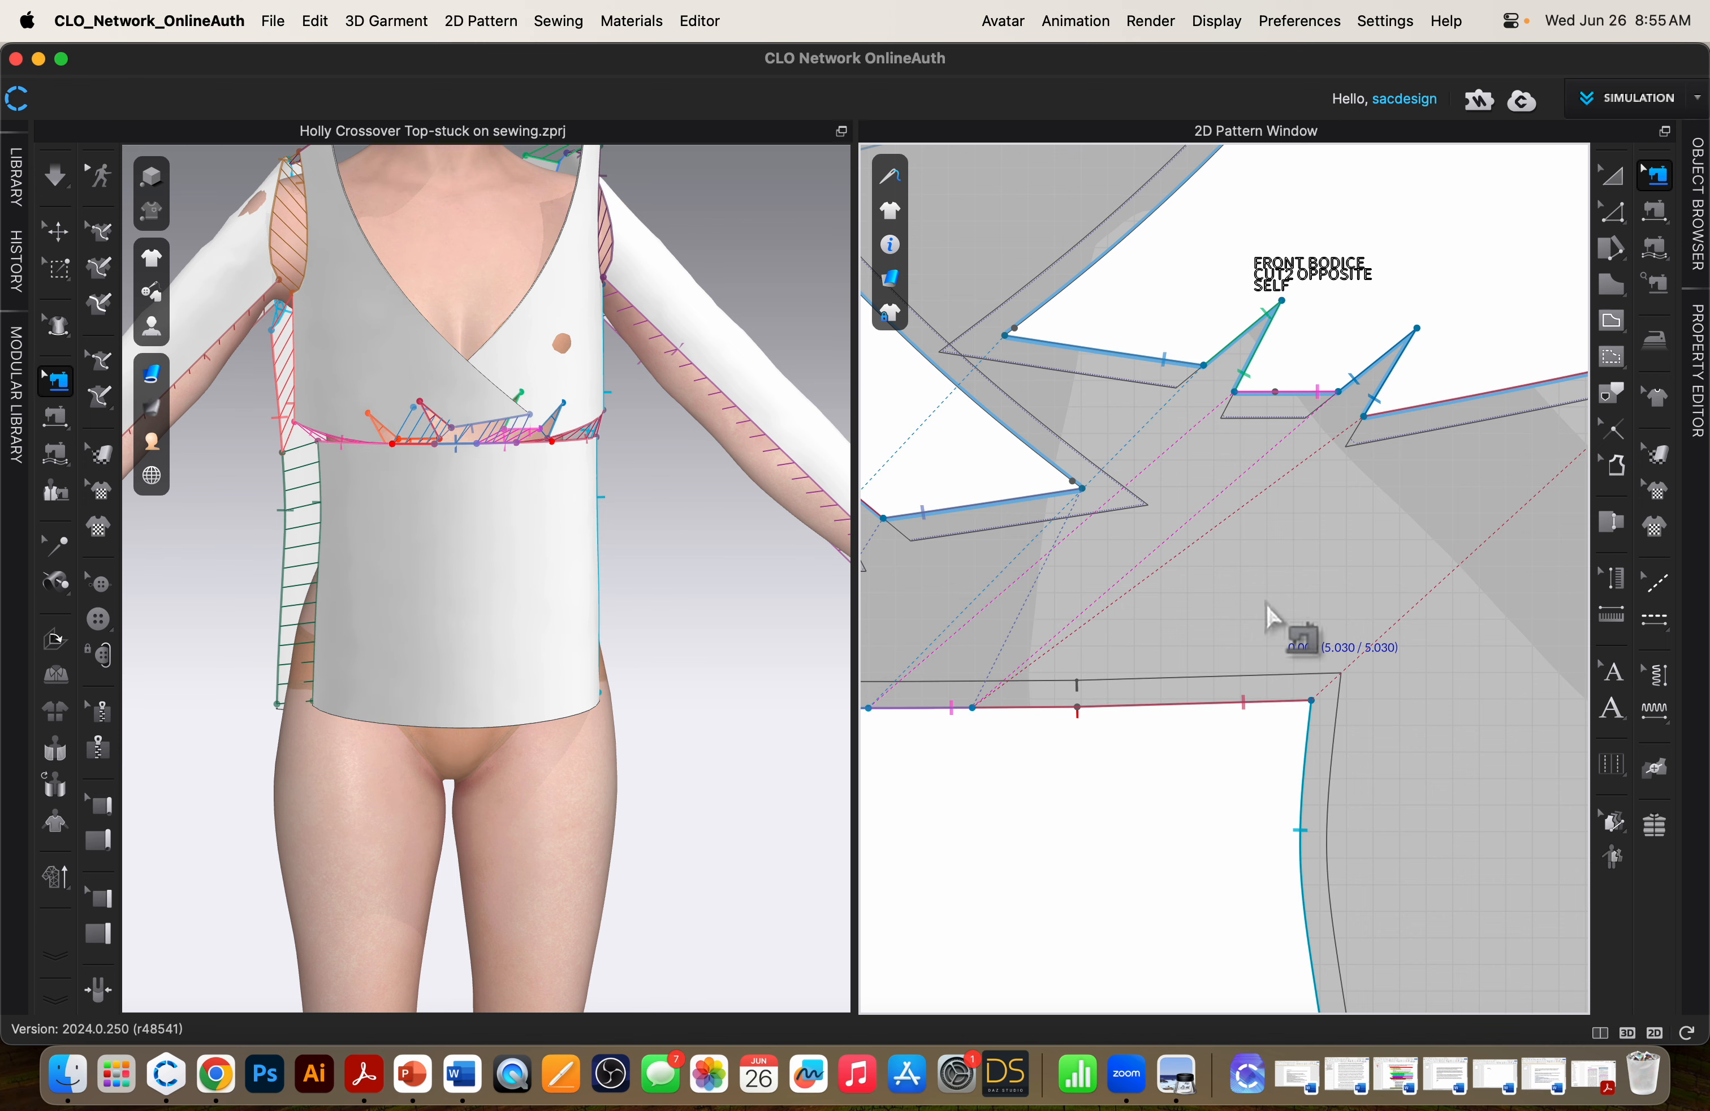
# Reverse the sewing of the inner dart, nearest the crossover point, on the right-hand front bodice piece.
pyautogui.scroll(-5, 1226, 606)
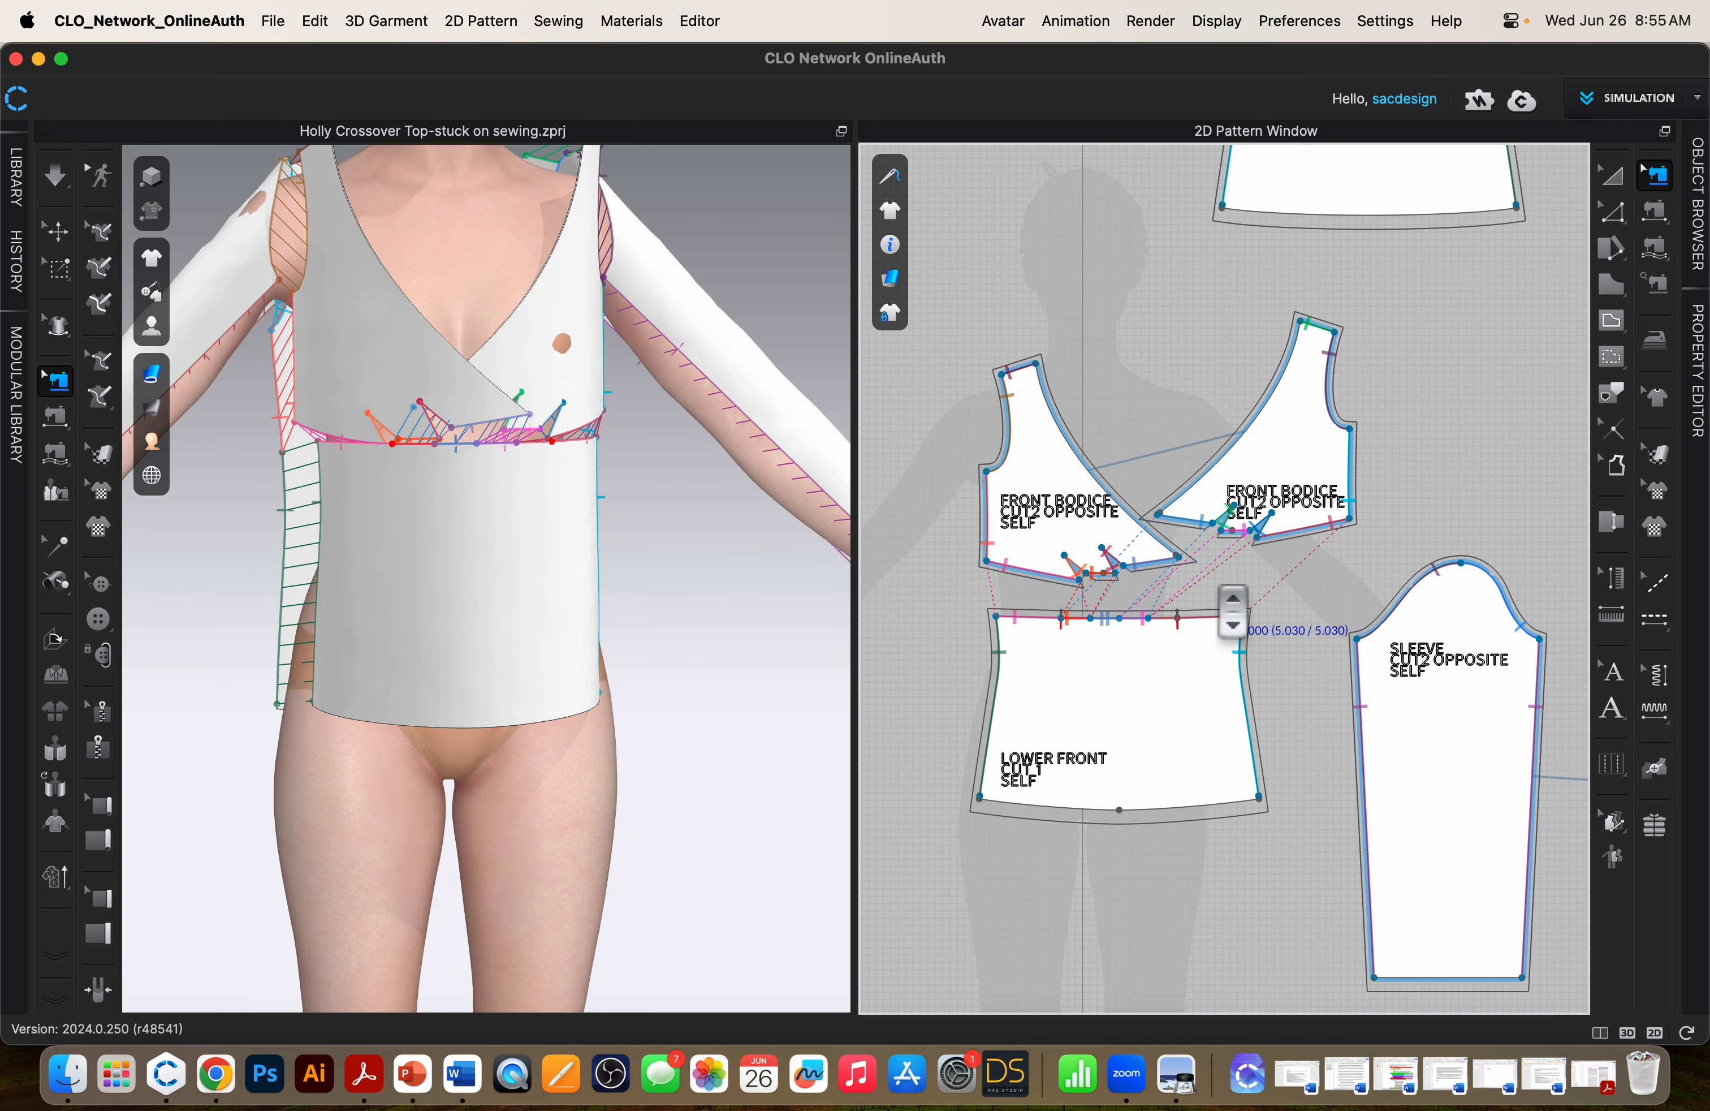
pyautogui.scroll(5, 1290, 584)
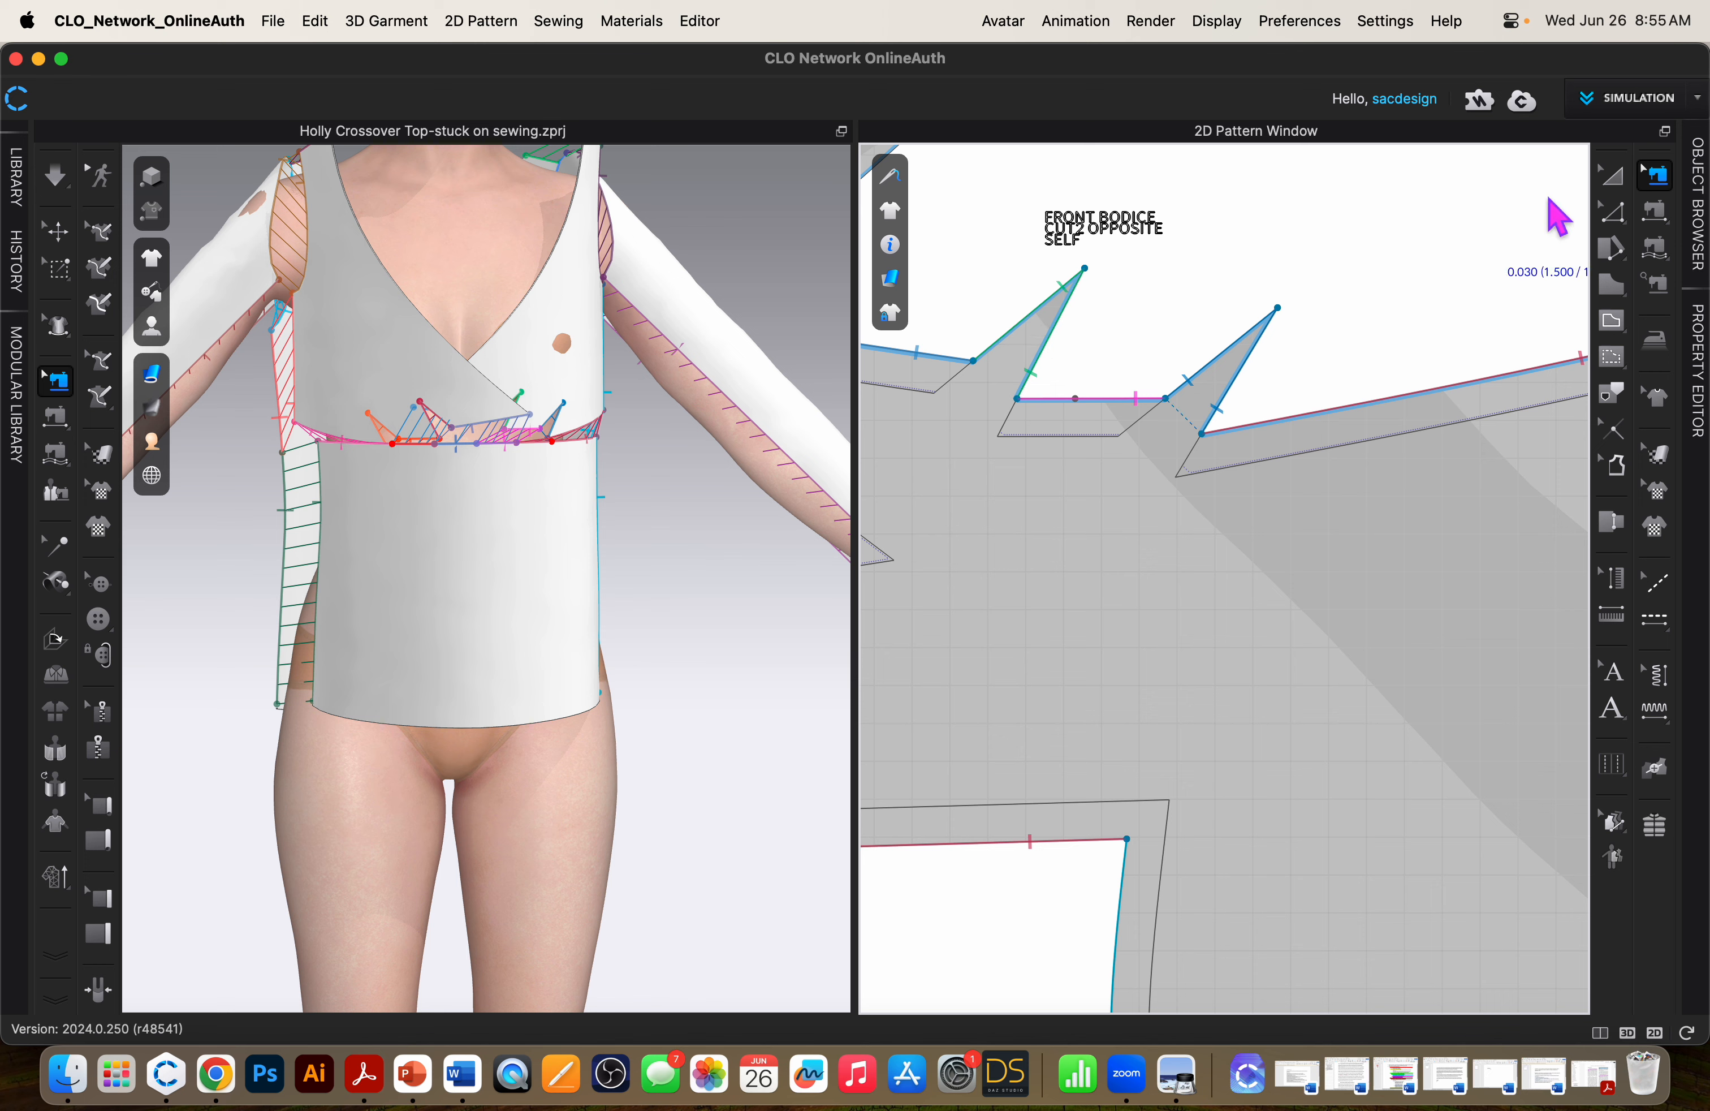
pyautogui.rightClick(1032, 374)
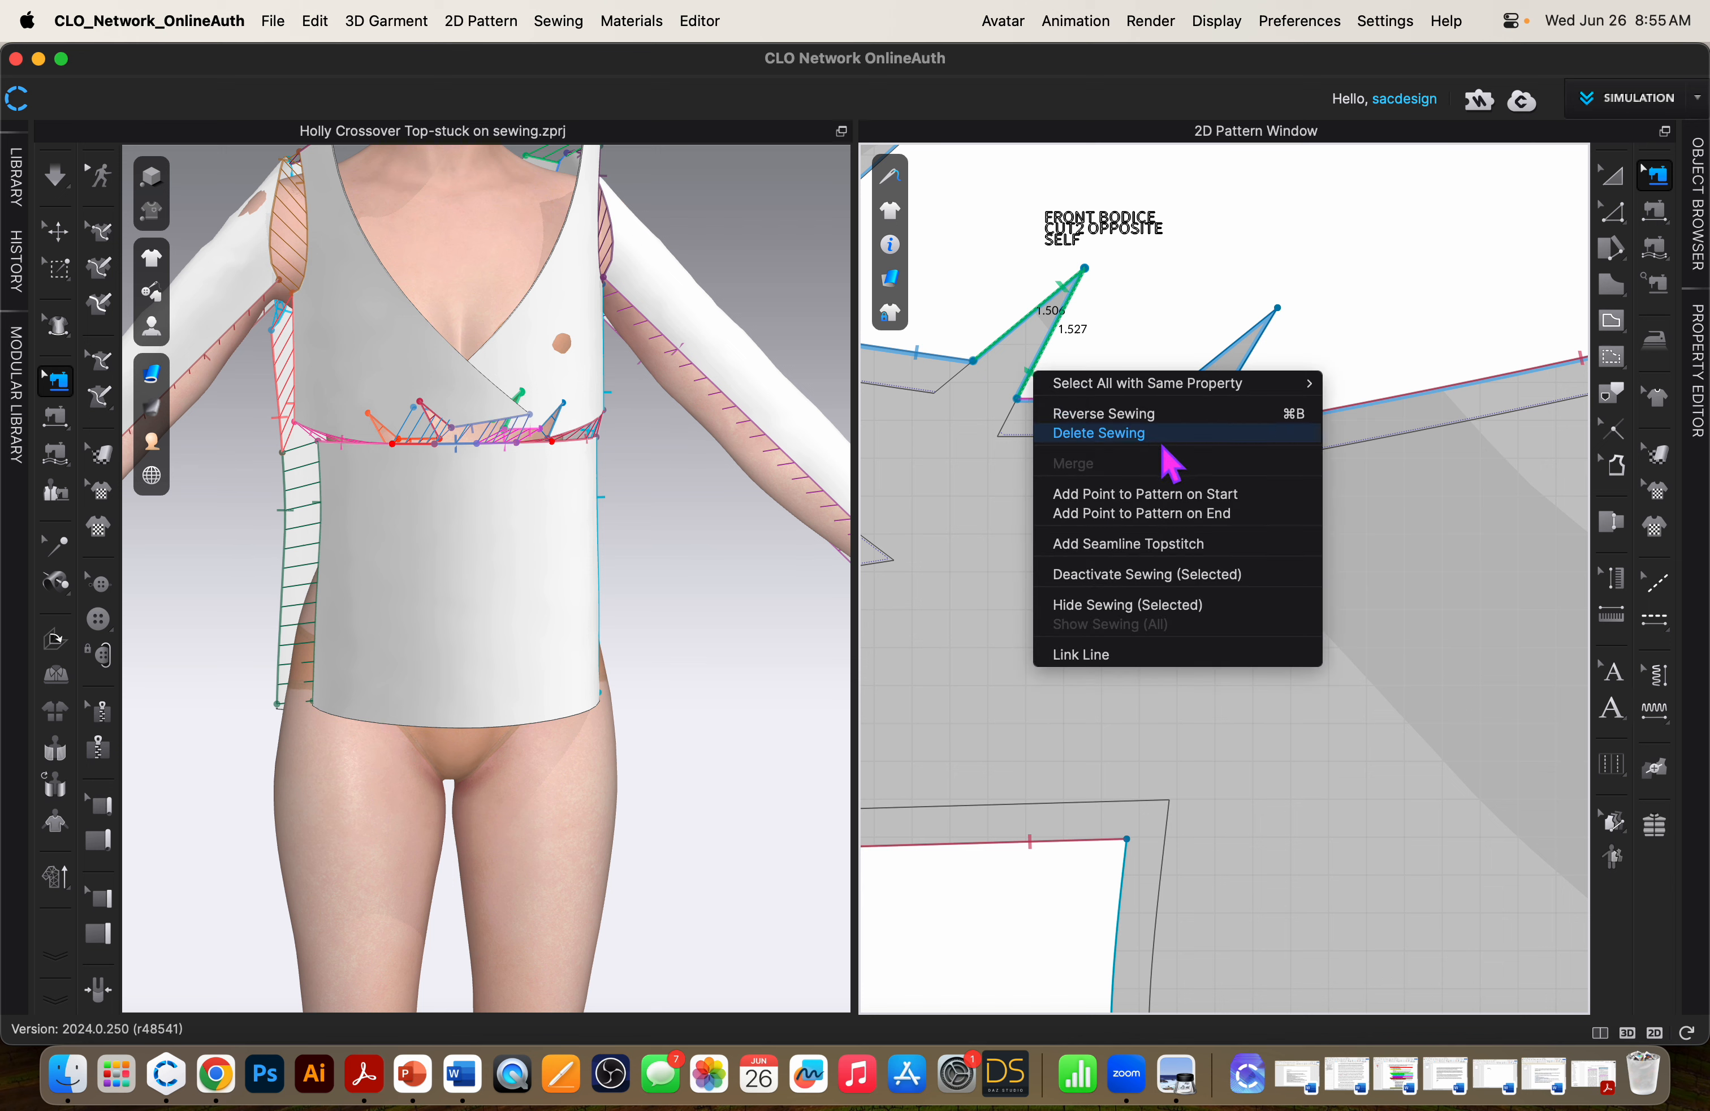
pyautogui.click(1141, 417)
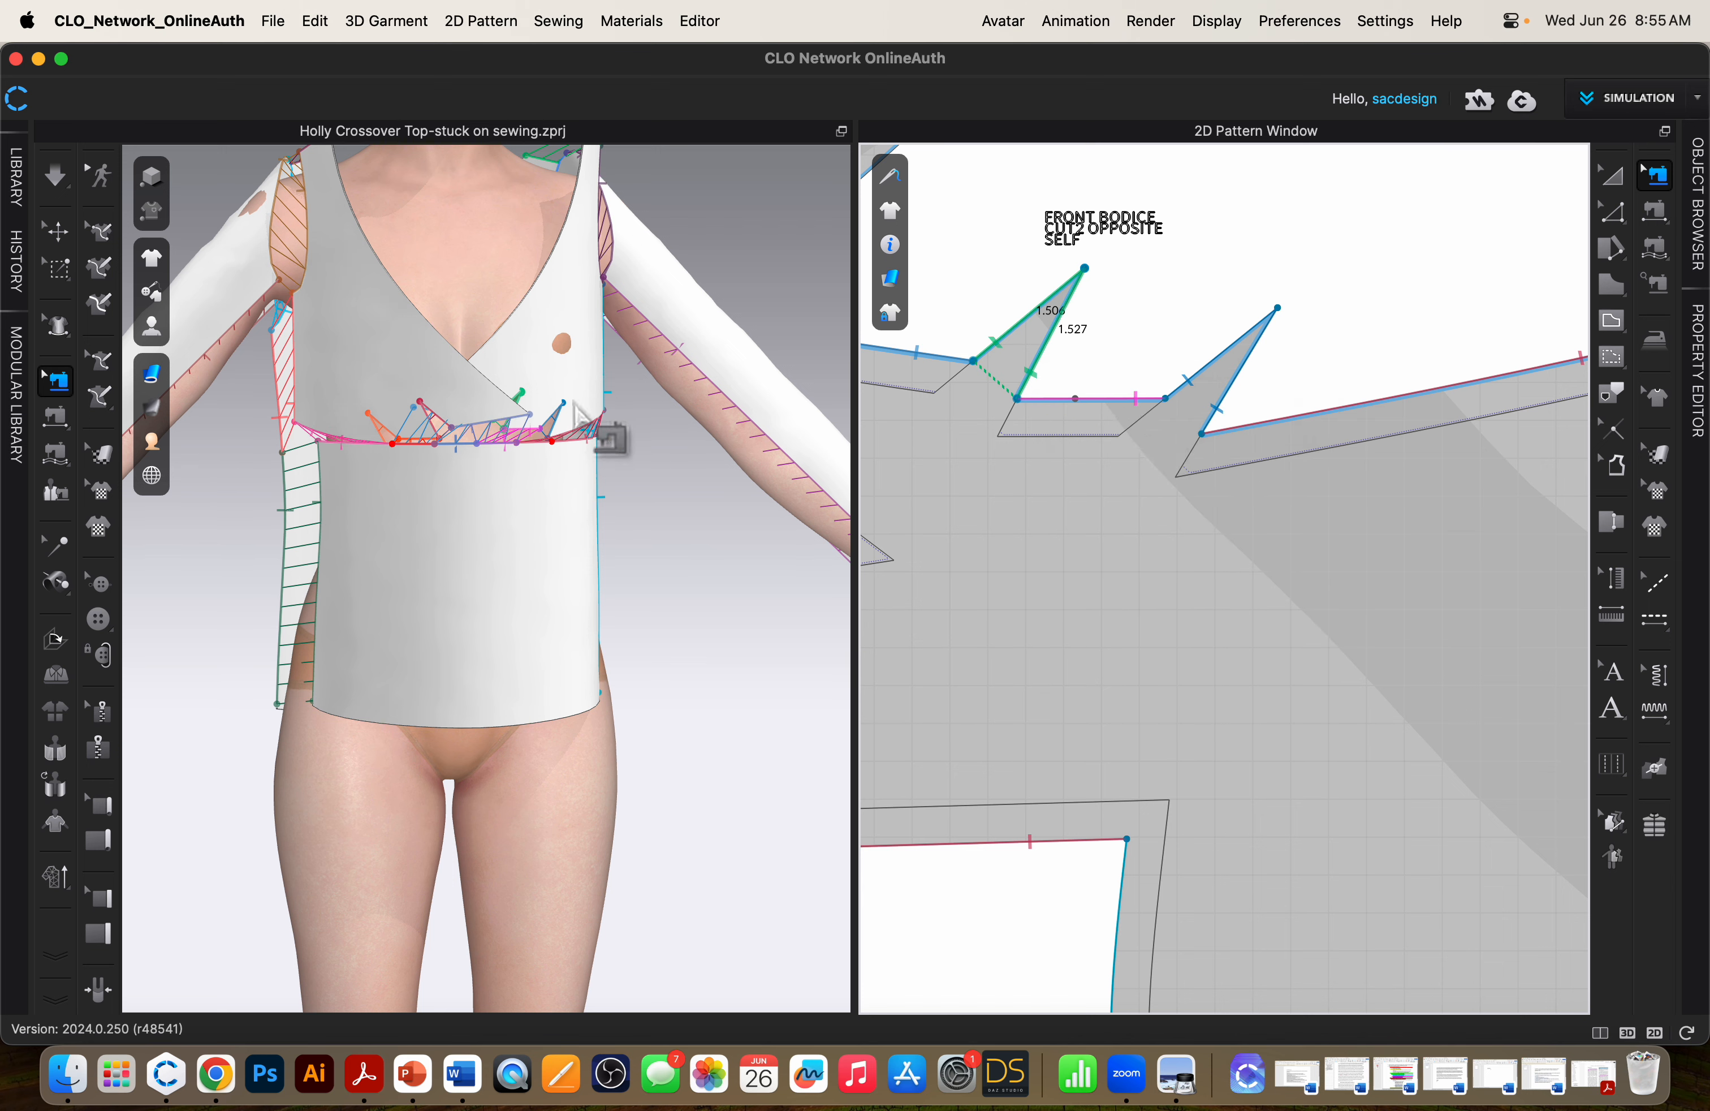
# Check the dart sewing on the left-hand front bodice and simulate the garment on the avatar.
pyautogui.moveTo(1062, 493); pyautogui.dragTo(1466, 446, button='middle')
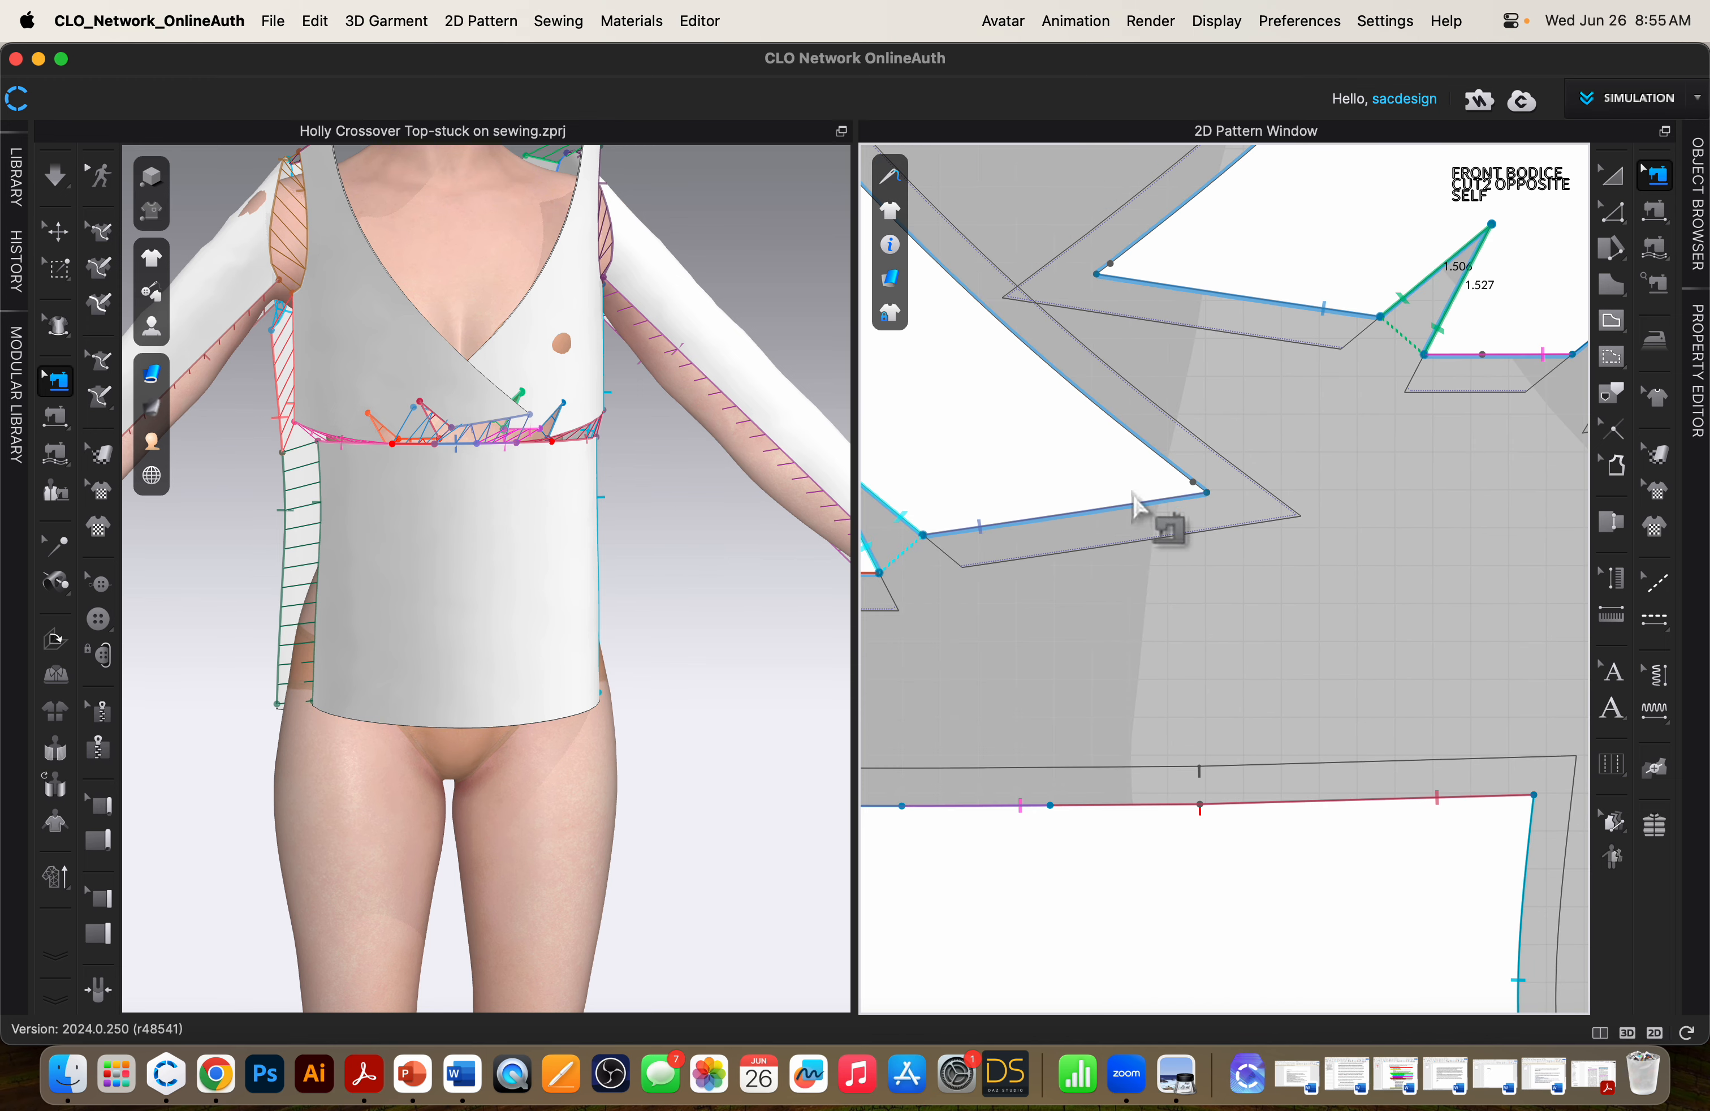
pyautogui.moveTo(1132, 490); pyautogui.dragTo(1539, 457, button='middle')
pyautogui.scroll(-3, 1167, 592)
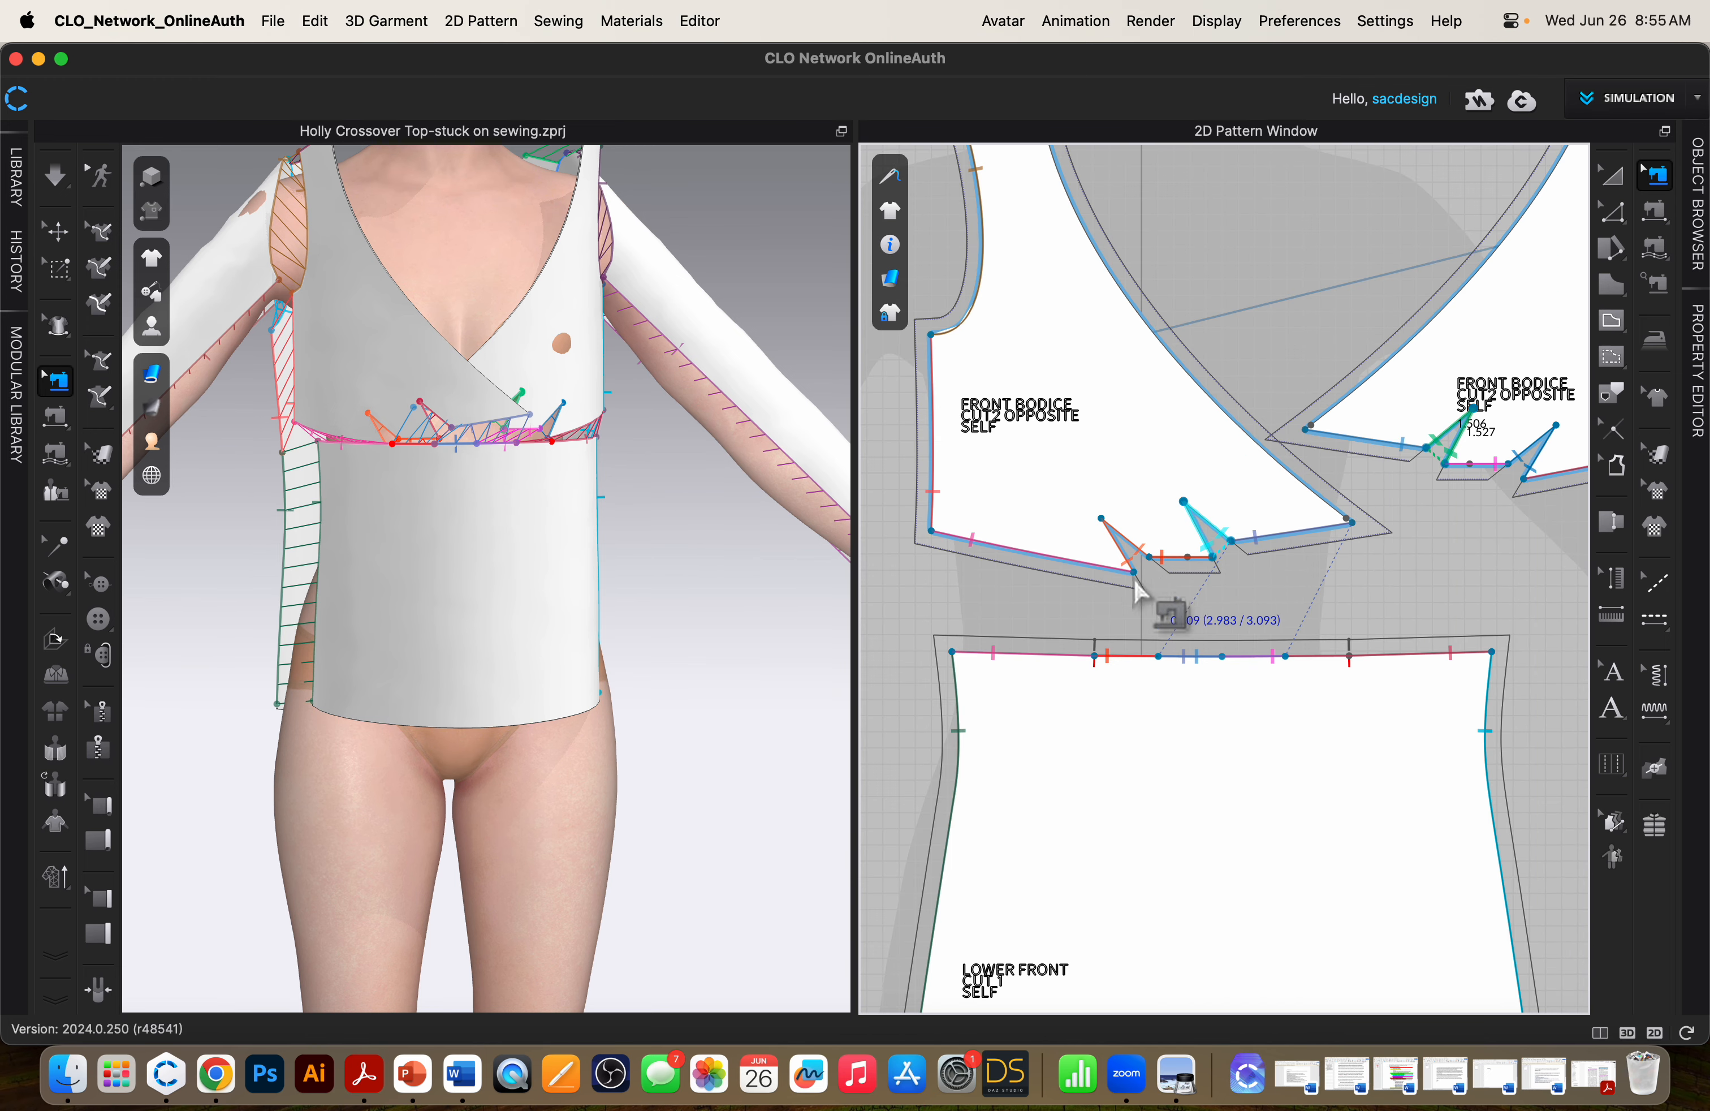
pyautogui.press('space')
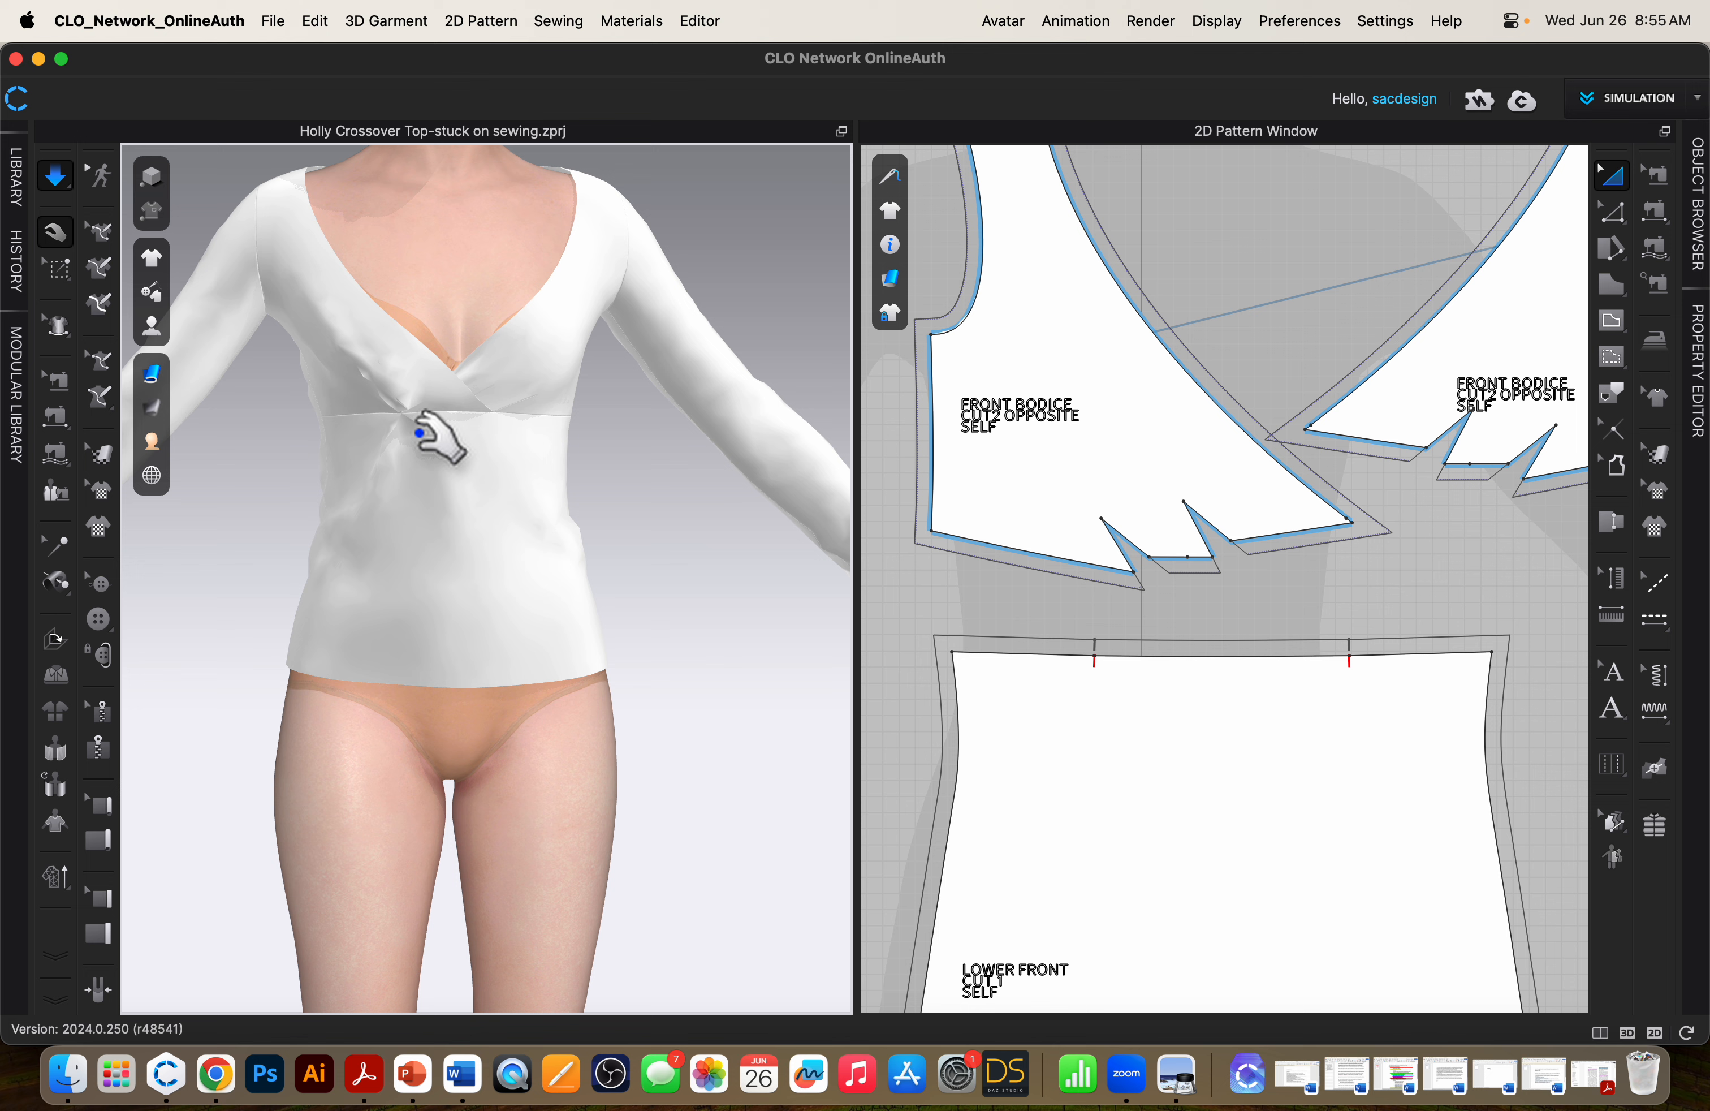
# Examine the dart and waist seam sewing around the puckered area of the left-hand front bodice in 3D and 2D.
pyautogui.press('b')
pyautogui.scroll(5, 1194, 645)
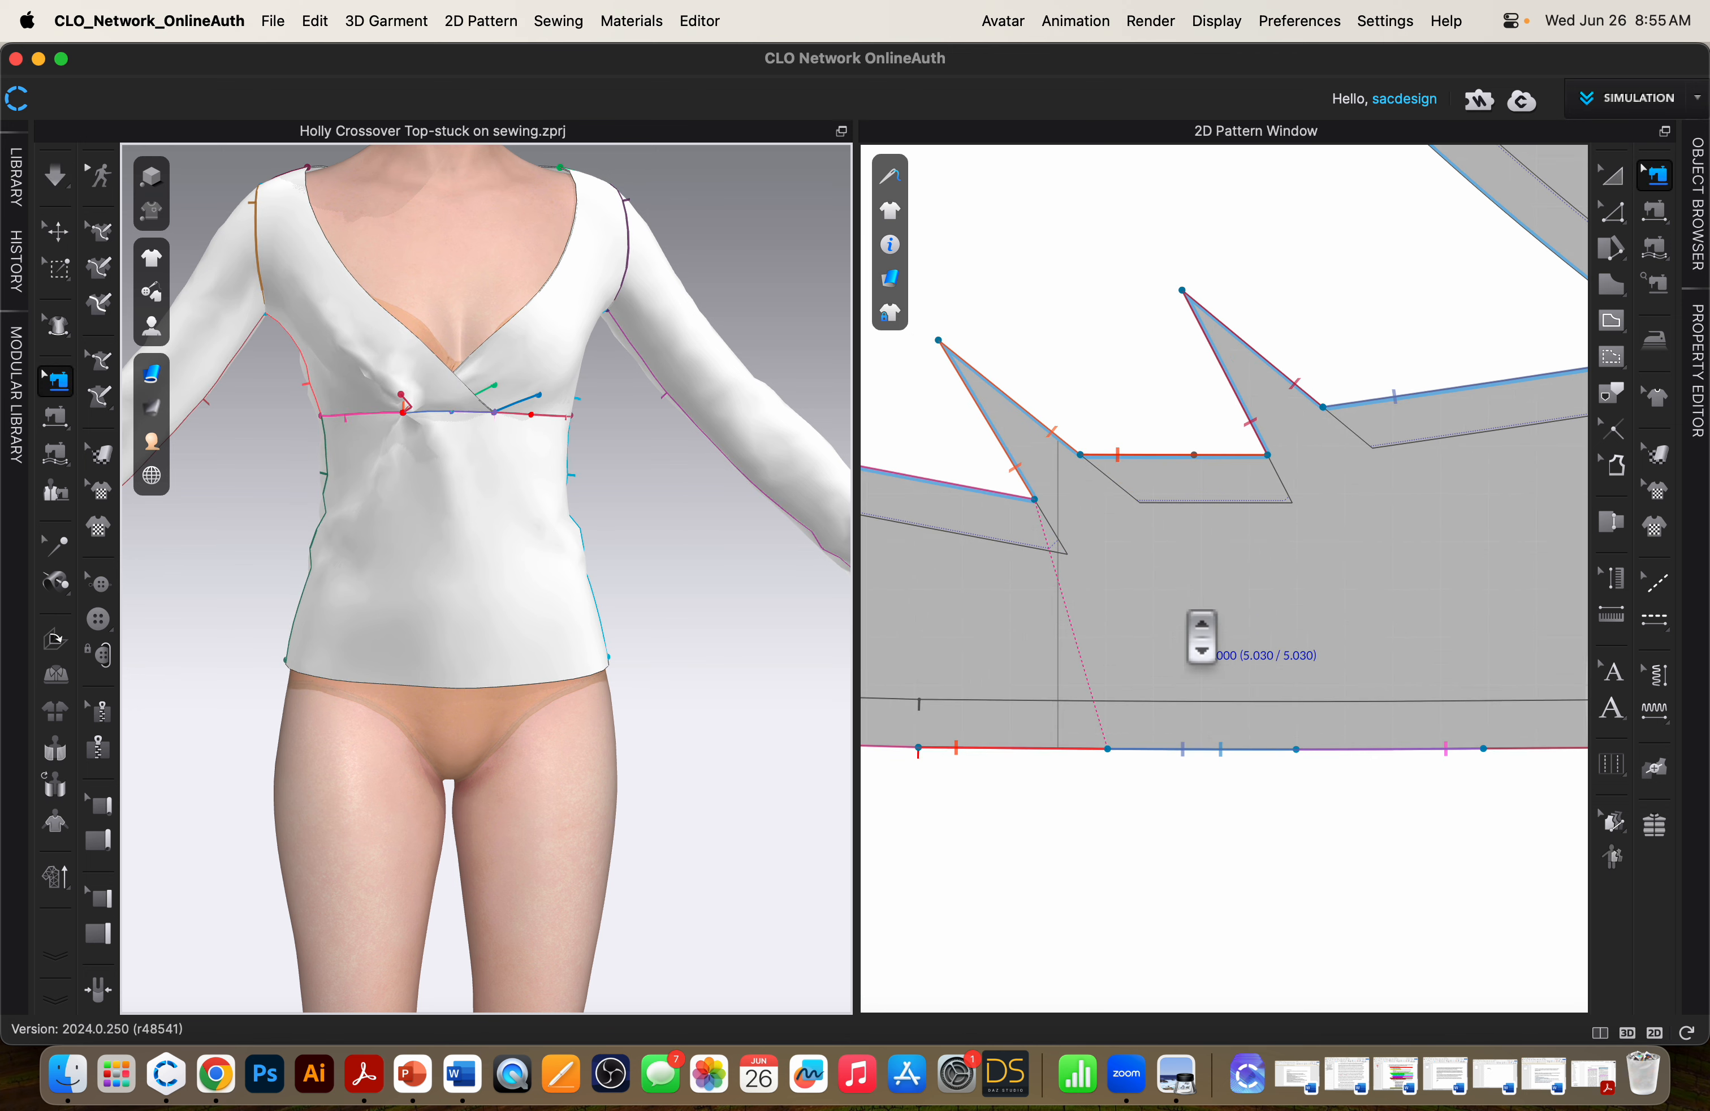
pyautogui.scroll(-5, 1201, 637)
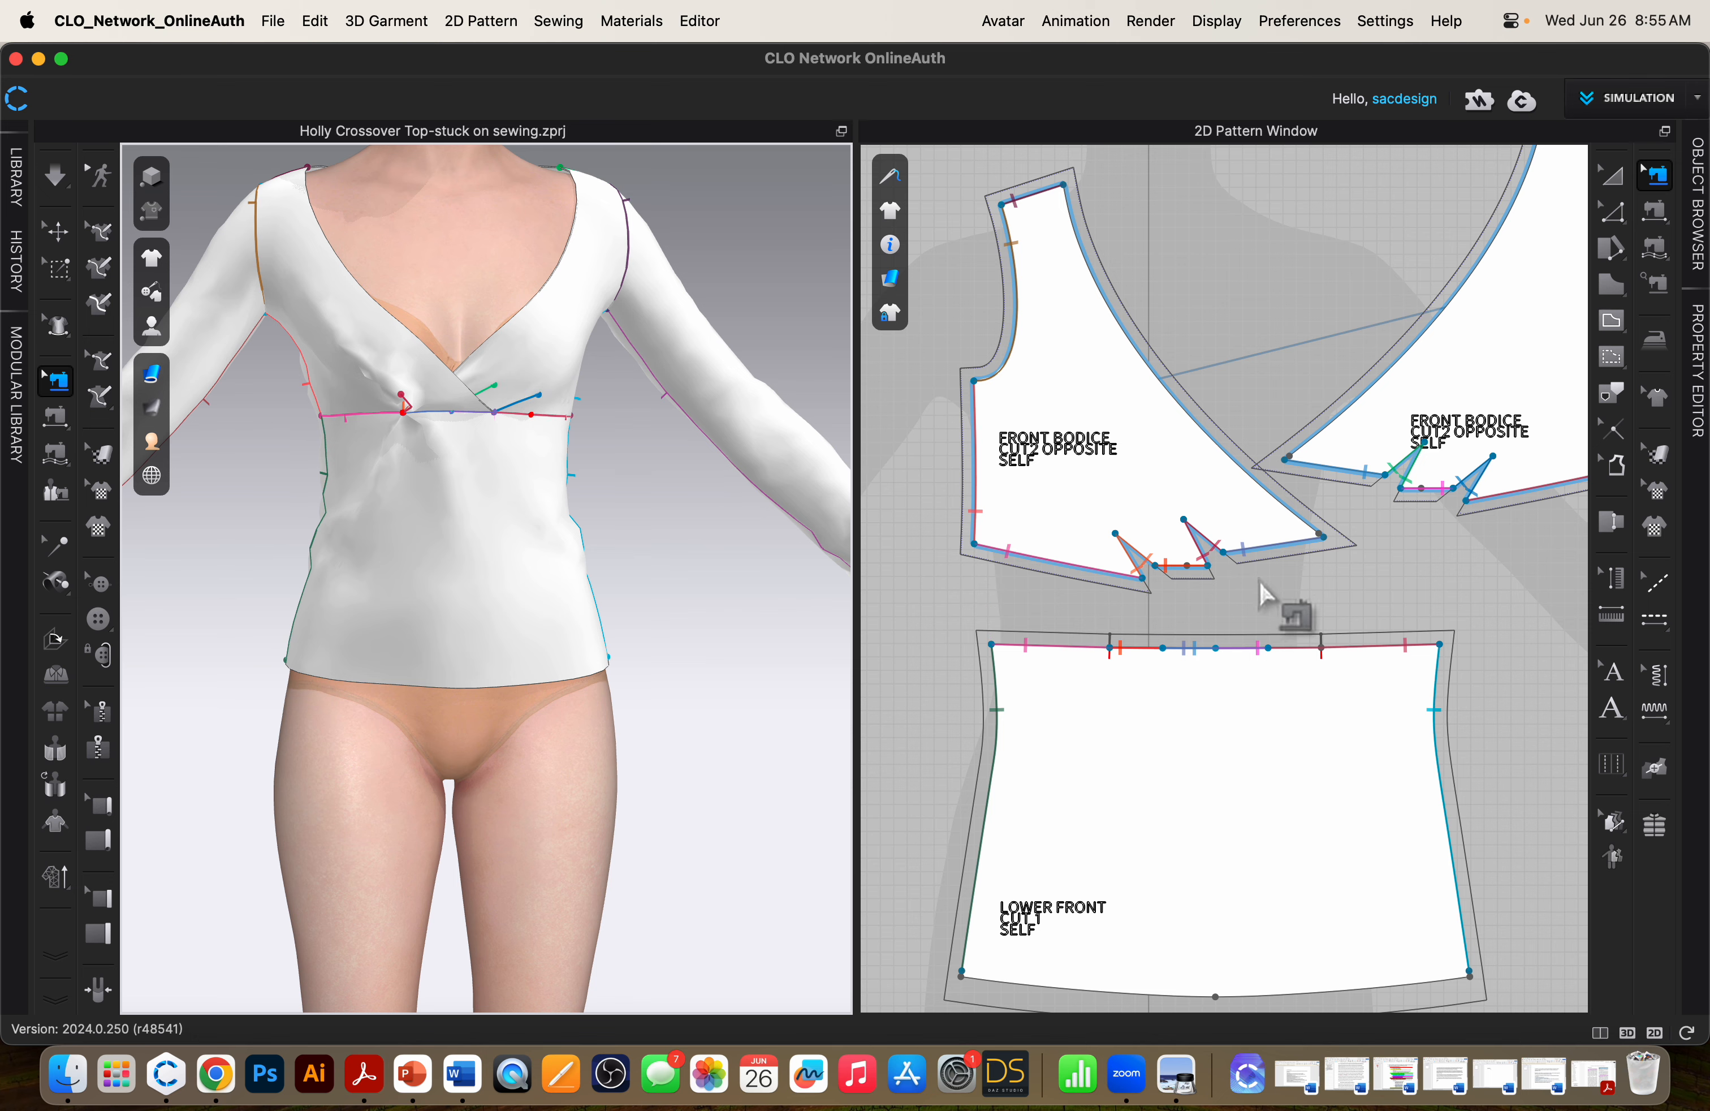
pyautogui.scroll(5, 1211, 600)
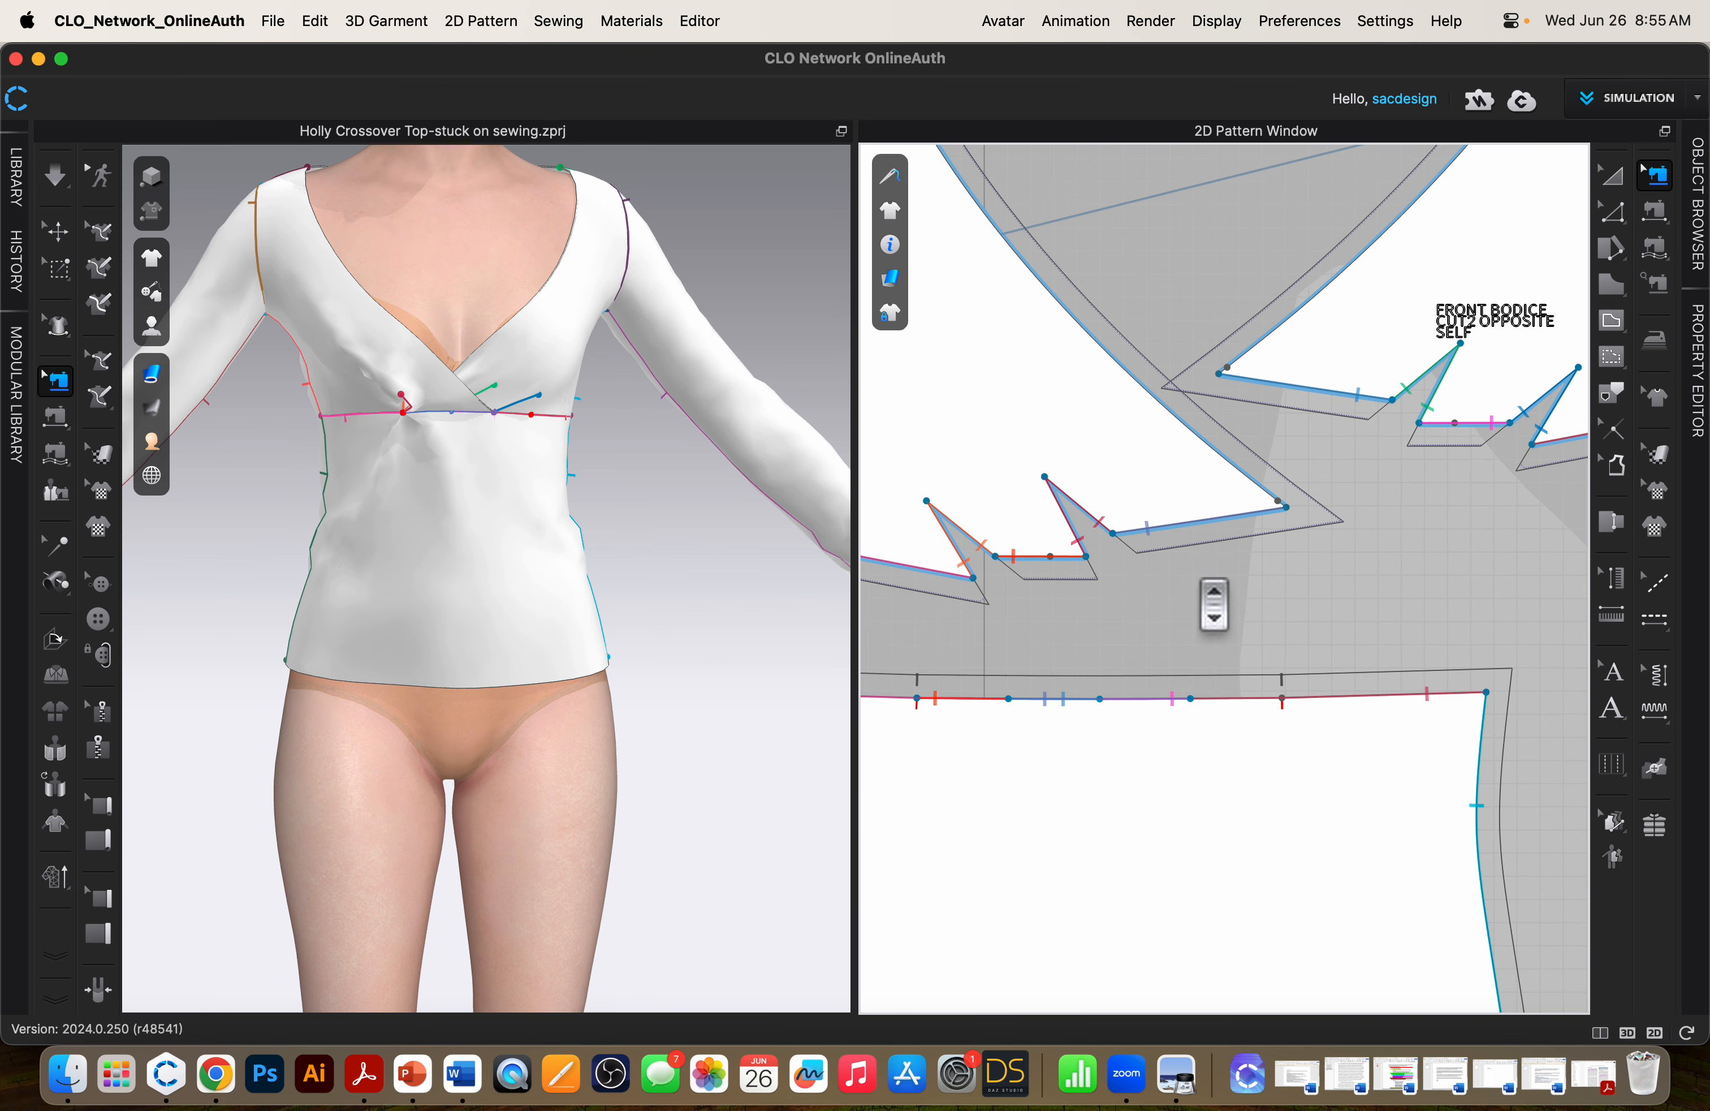
pyautogui.scroll(-6, 1214, 604)
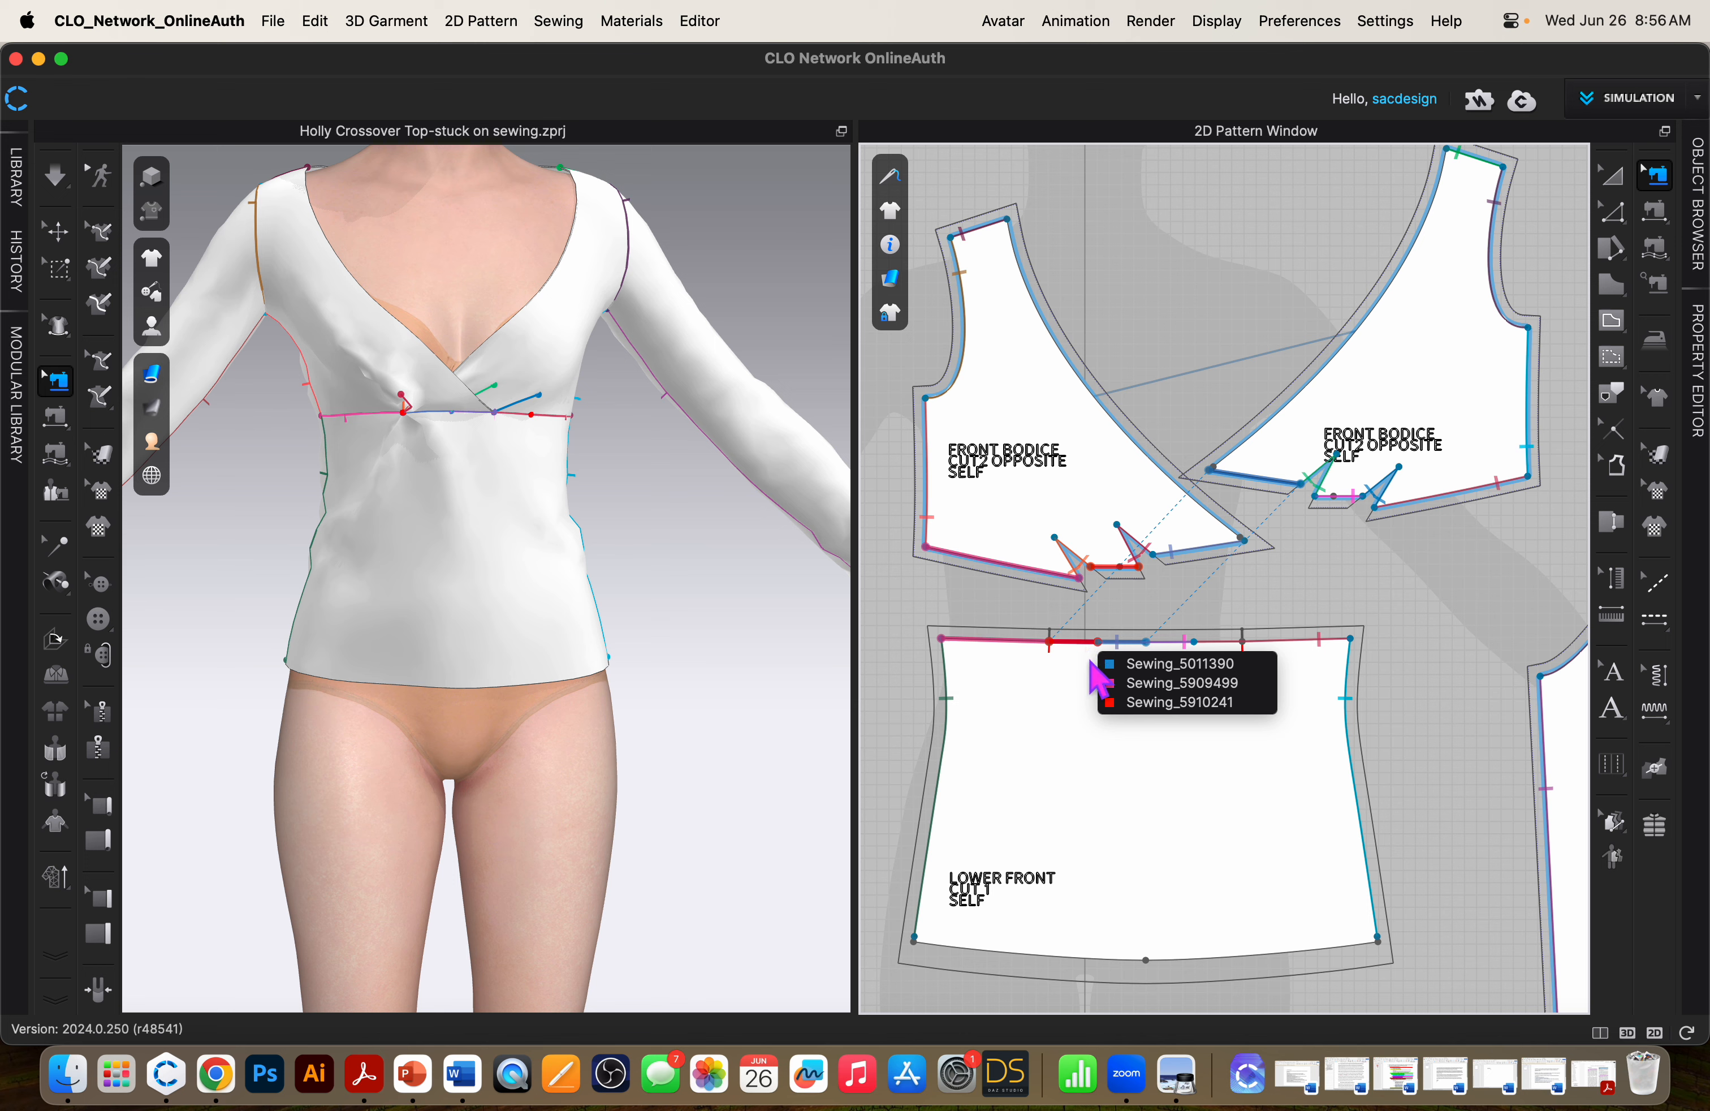
pyautogui.click(399, 406)
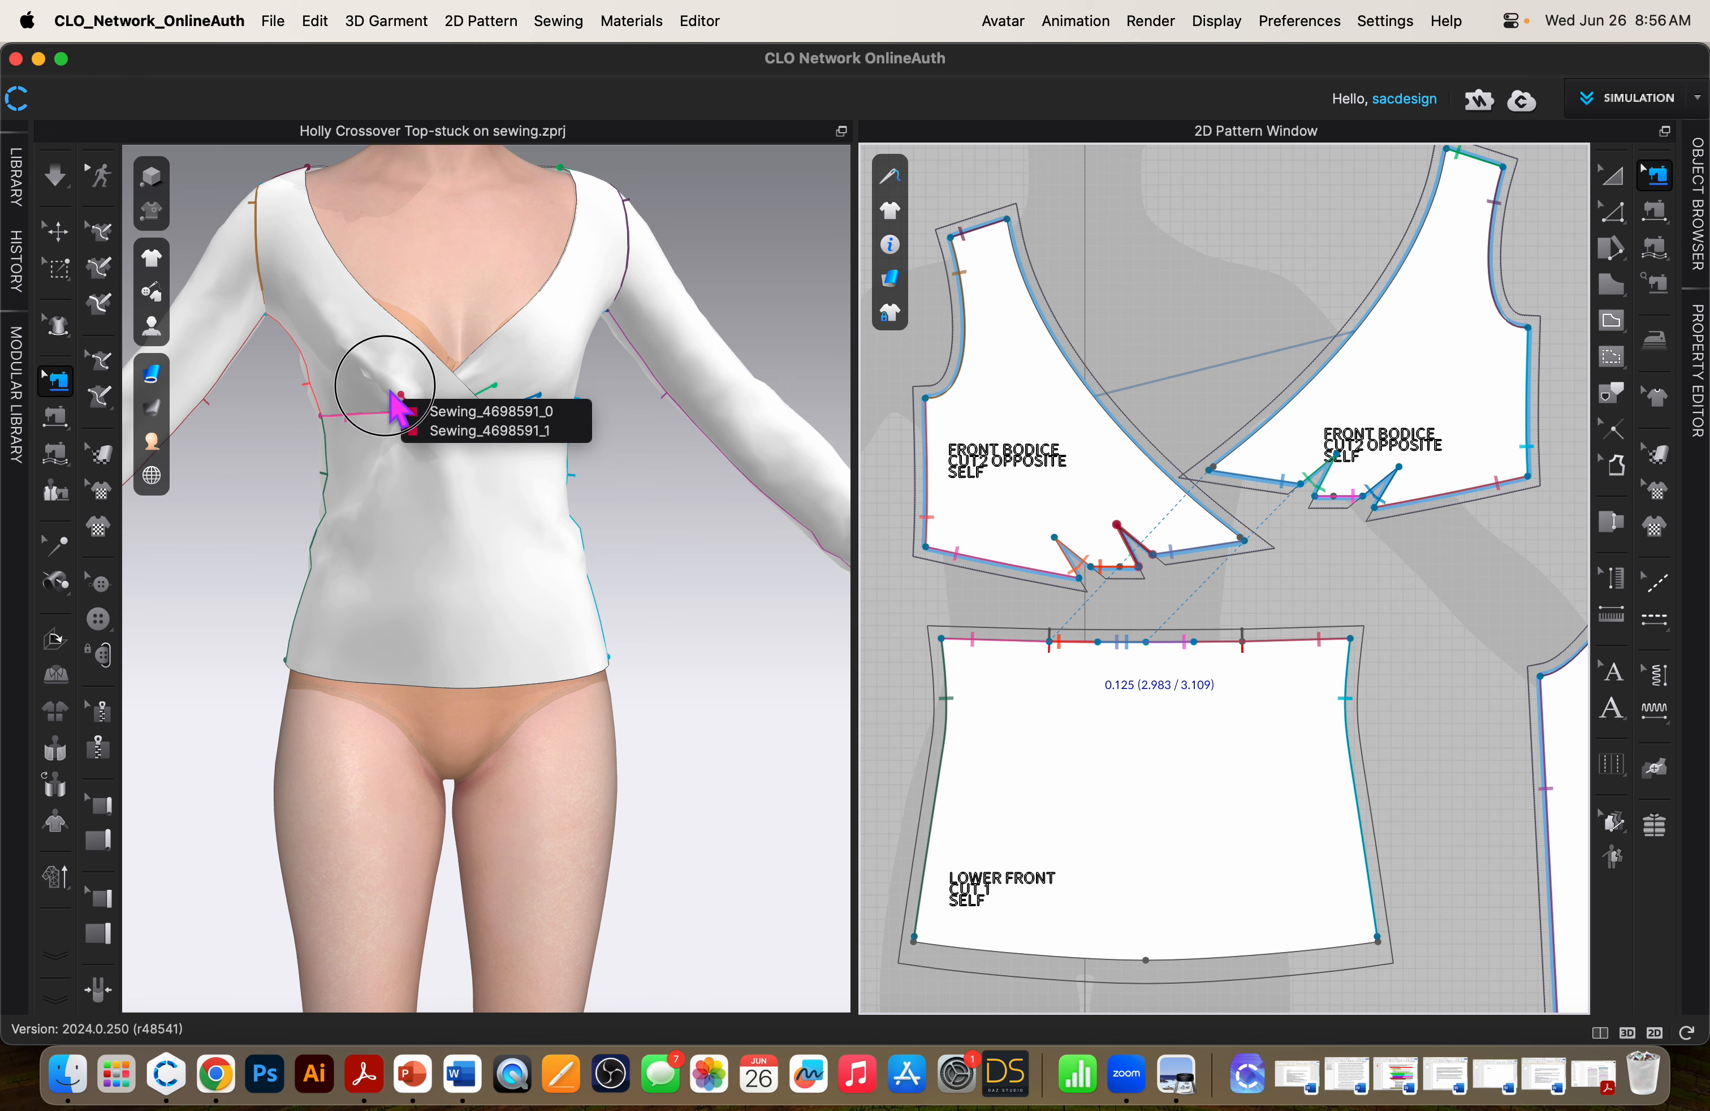
pyautogui.click(56, 231)
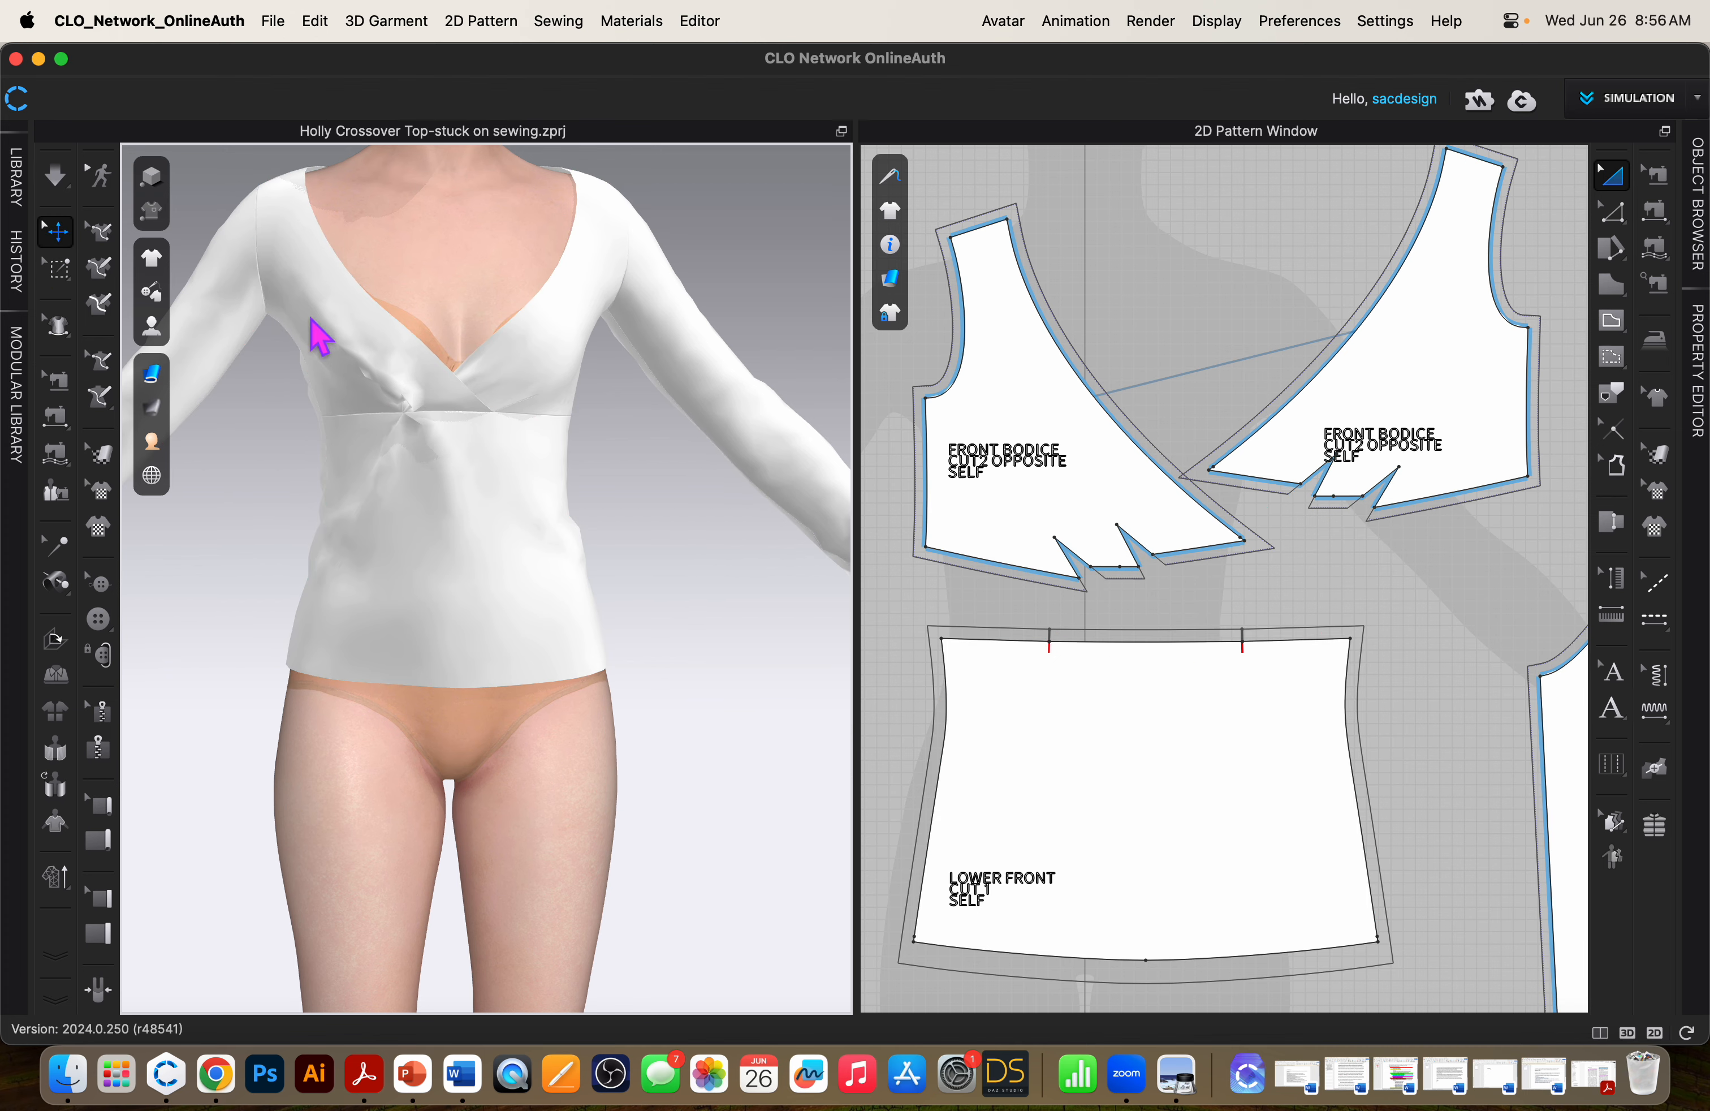
pyautogui.click(385, 397)
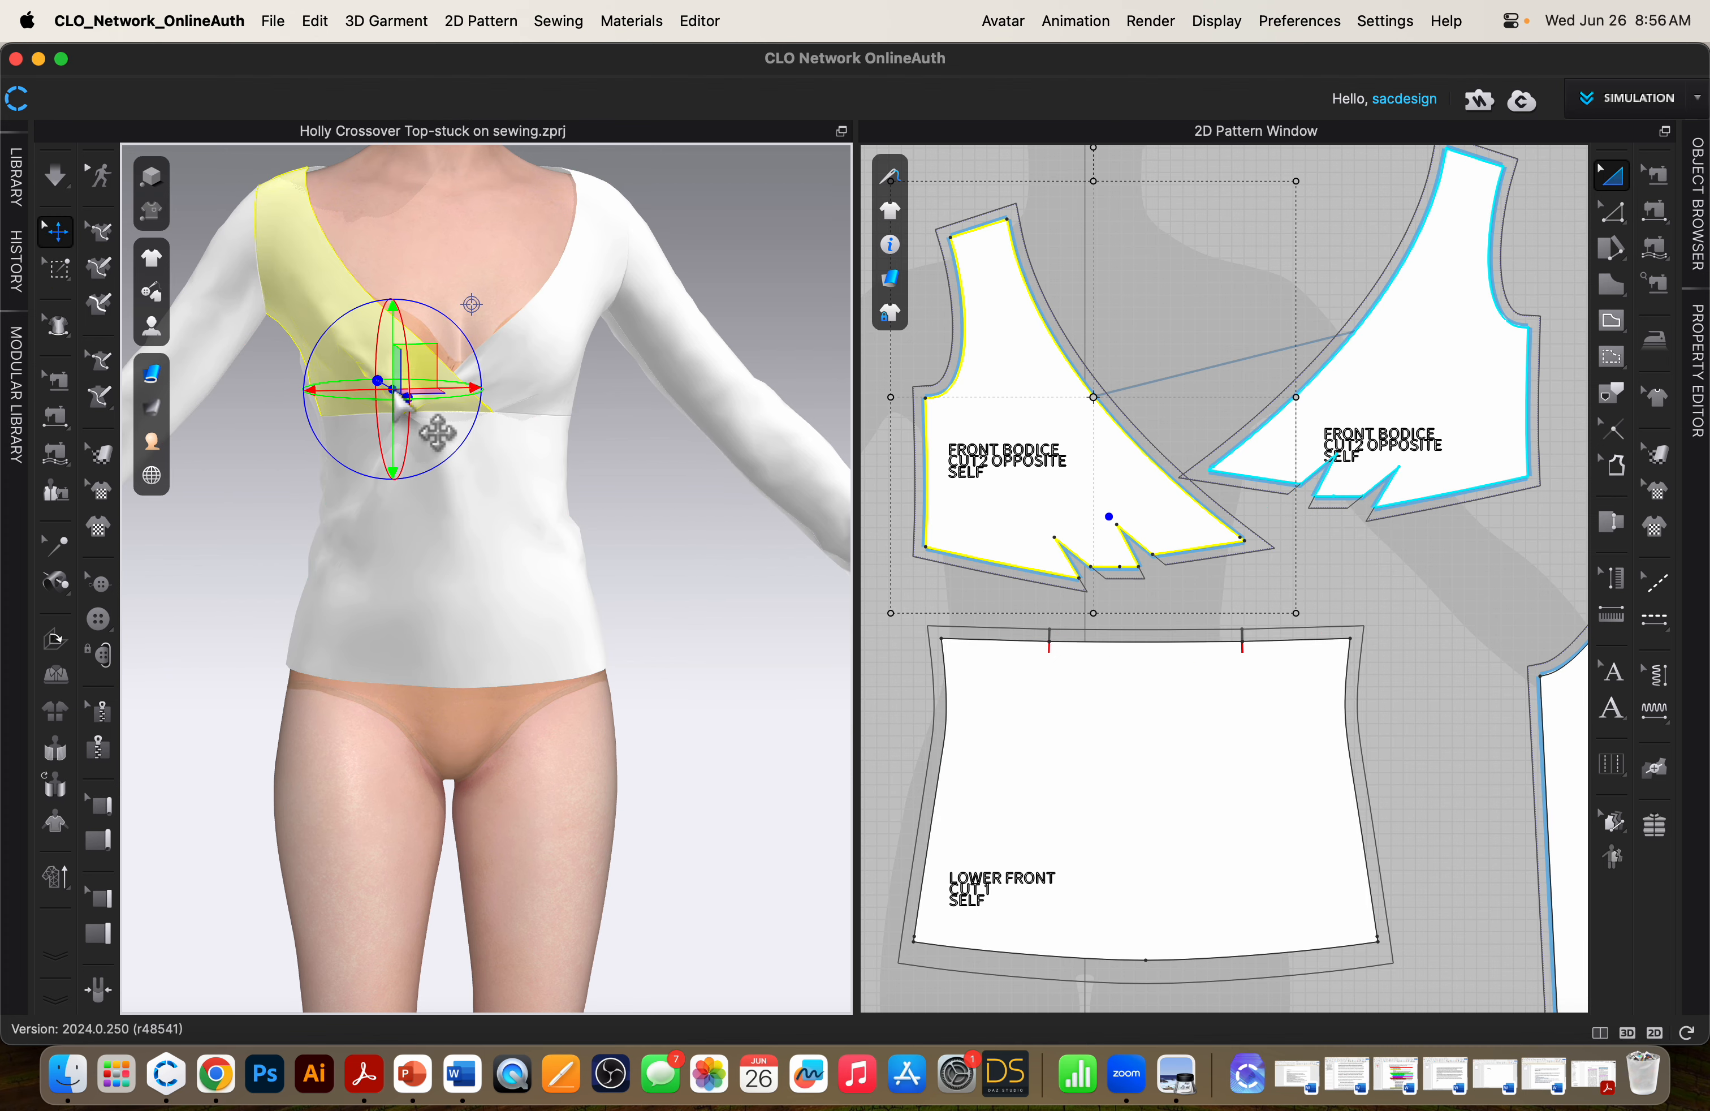
pyautogui.scroll(5, 1103, 602)
pyautogui.click(1191, 621)
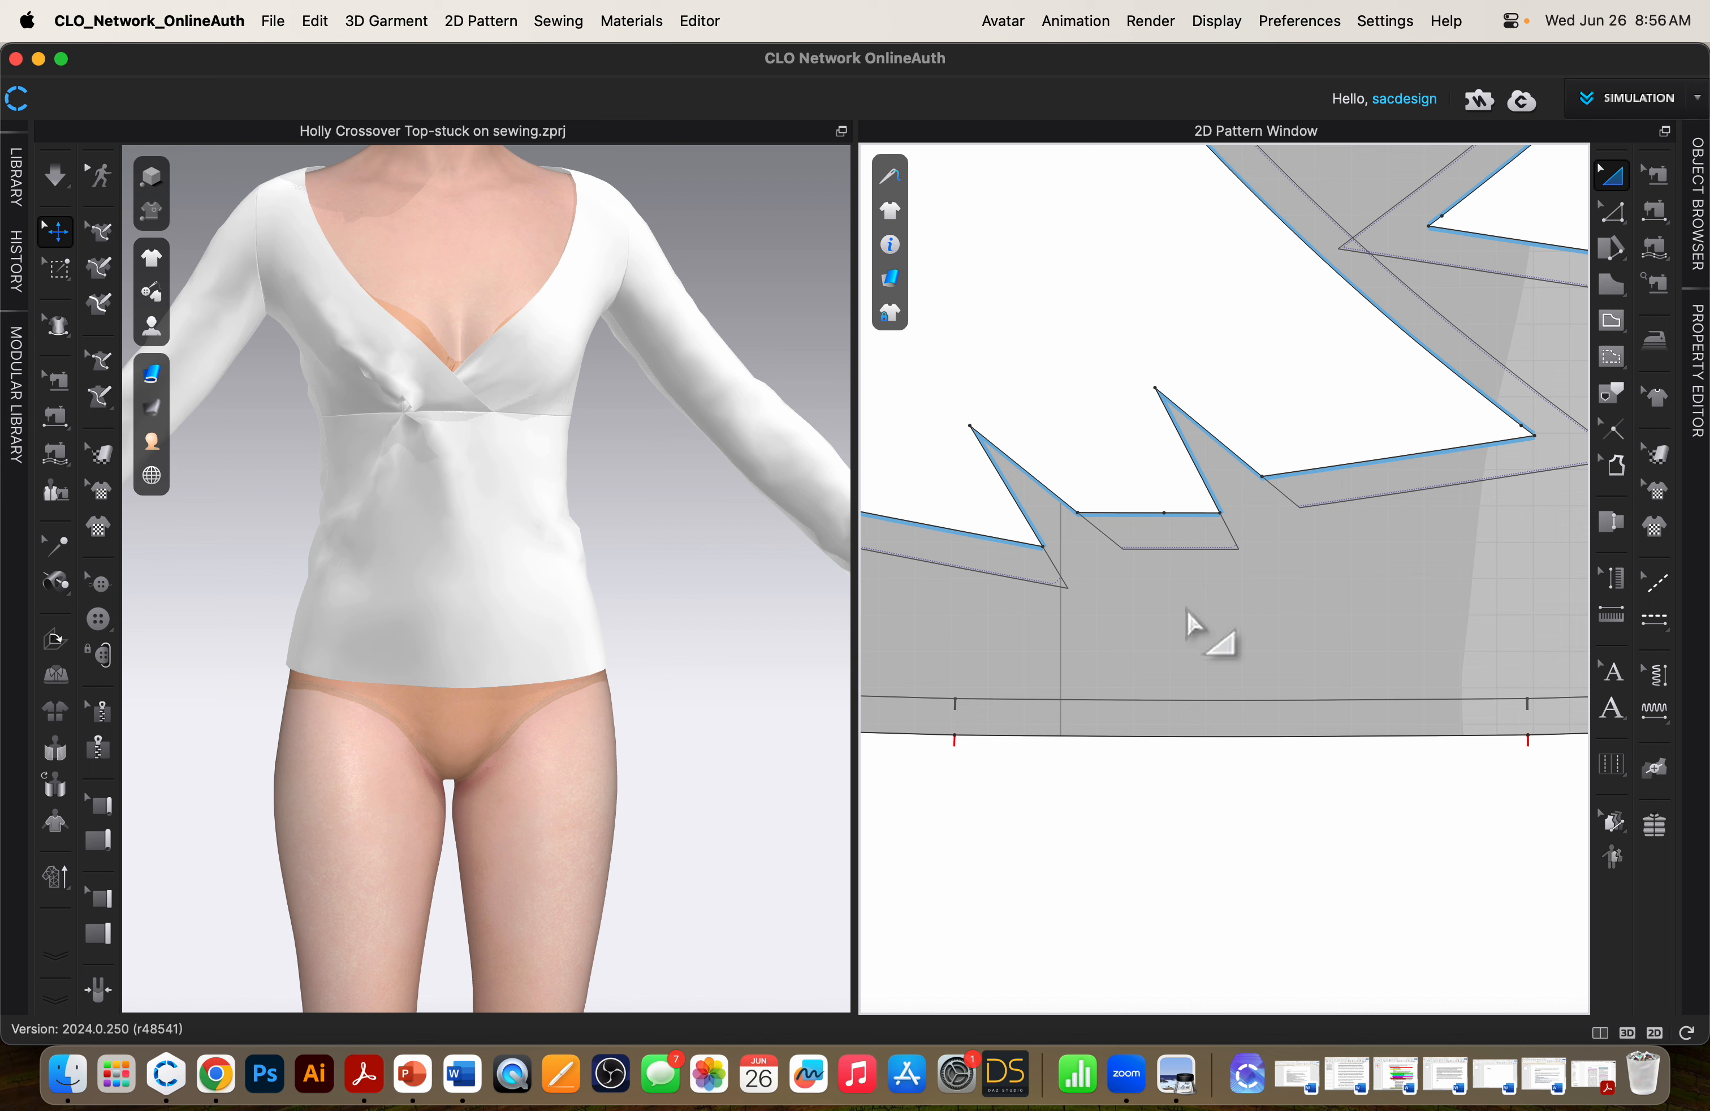
# Delete the sewing of the inner dart on the left-hand front bodice piece.
pyautogui.click(1657, 176)
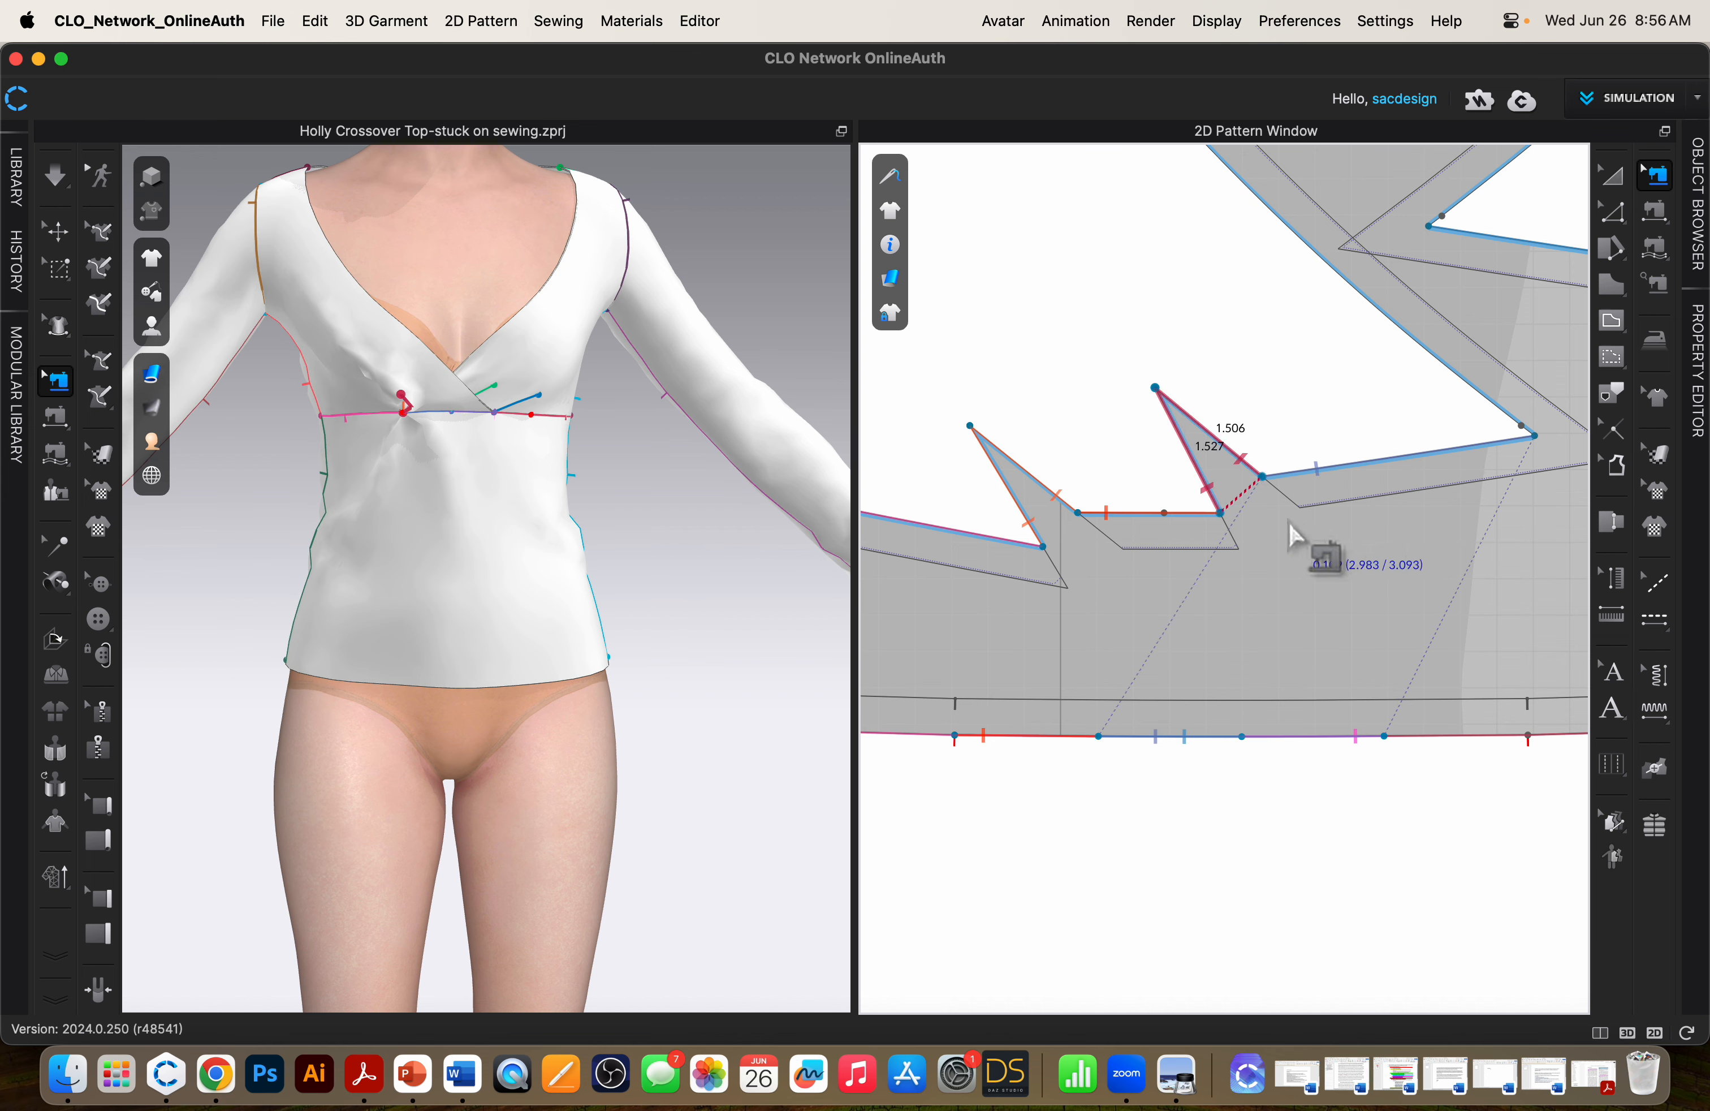
pyautogui.scroll(3, 1257, 514)
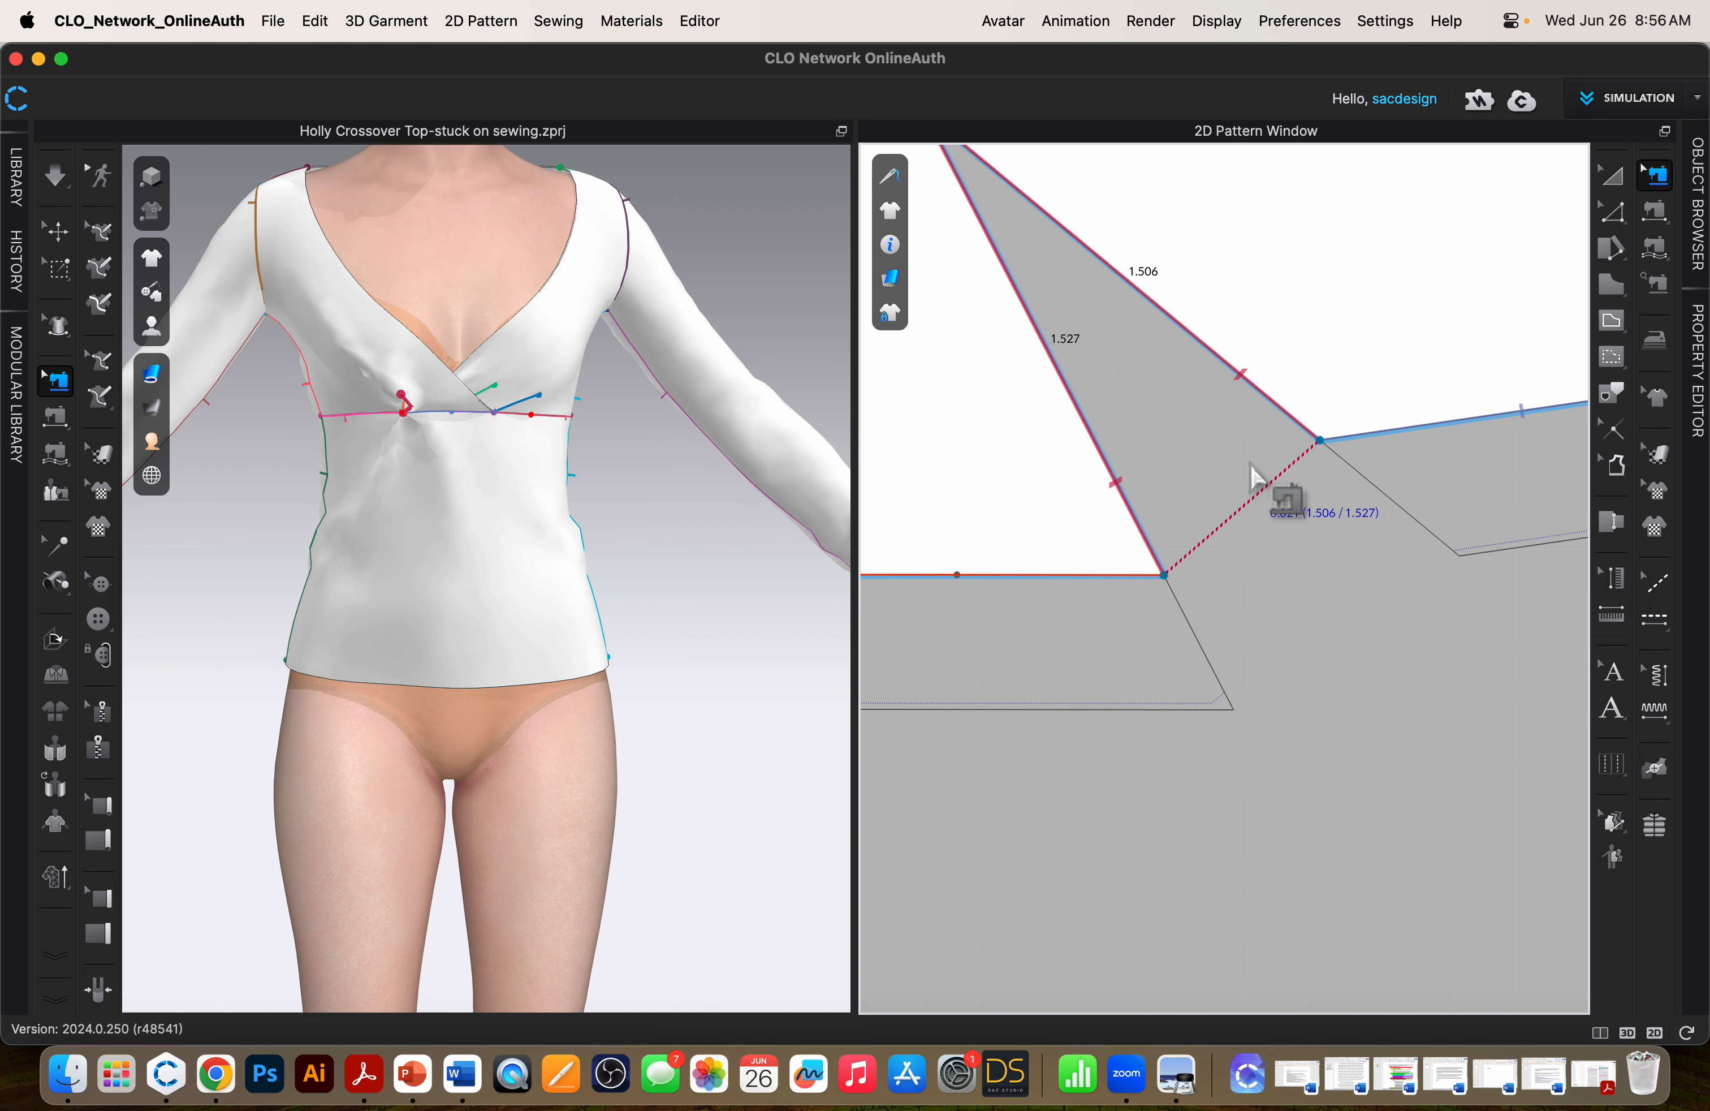
pyautogui.scroll(-3, 1262, 476)
pyautogui.click(1276, 421)
pyautogui.press('Delete')
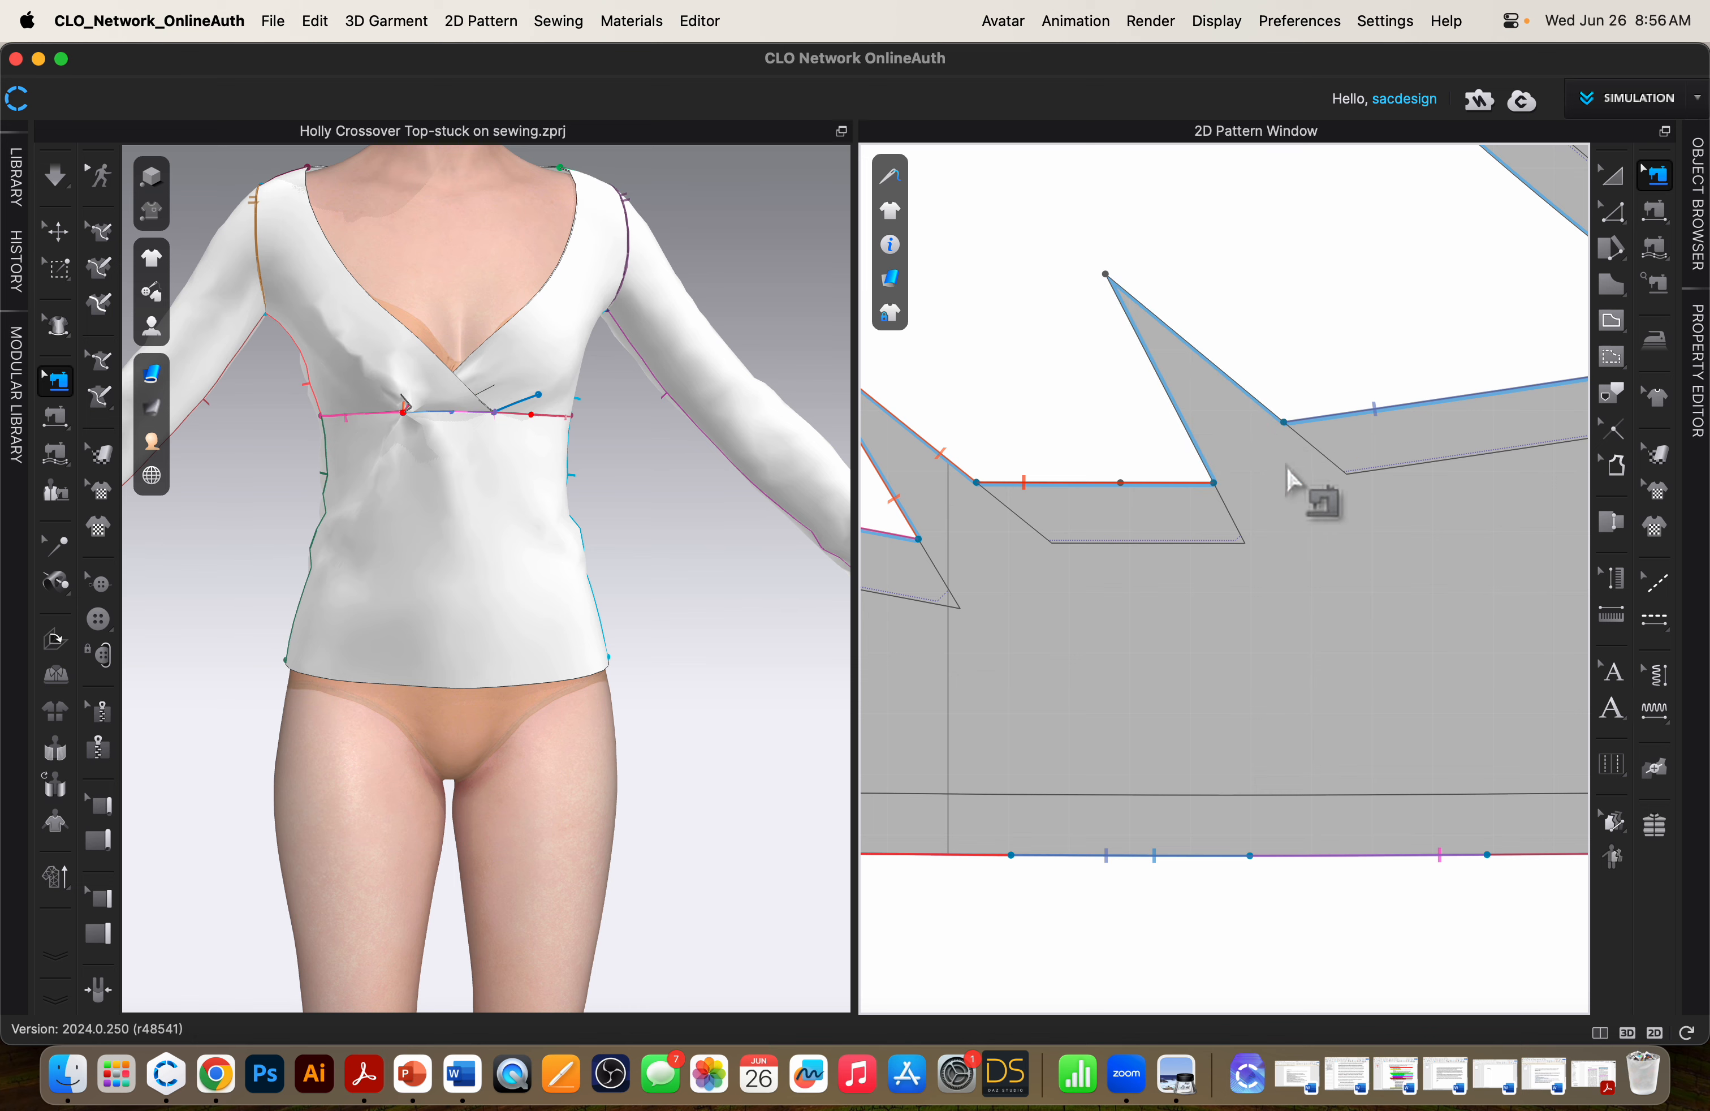
# Simulate the garment again and pull the front bodice fabric on both sides to settle the drape.
pyautogui.moveTo(928, 476); pyautogui.dragTo(1138, 477, button='middle')
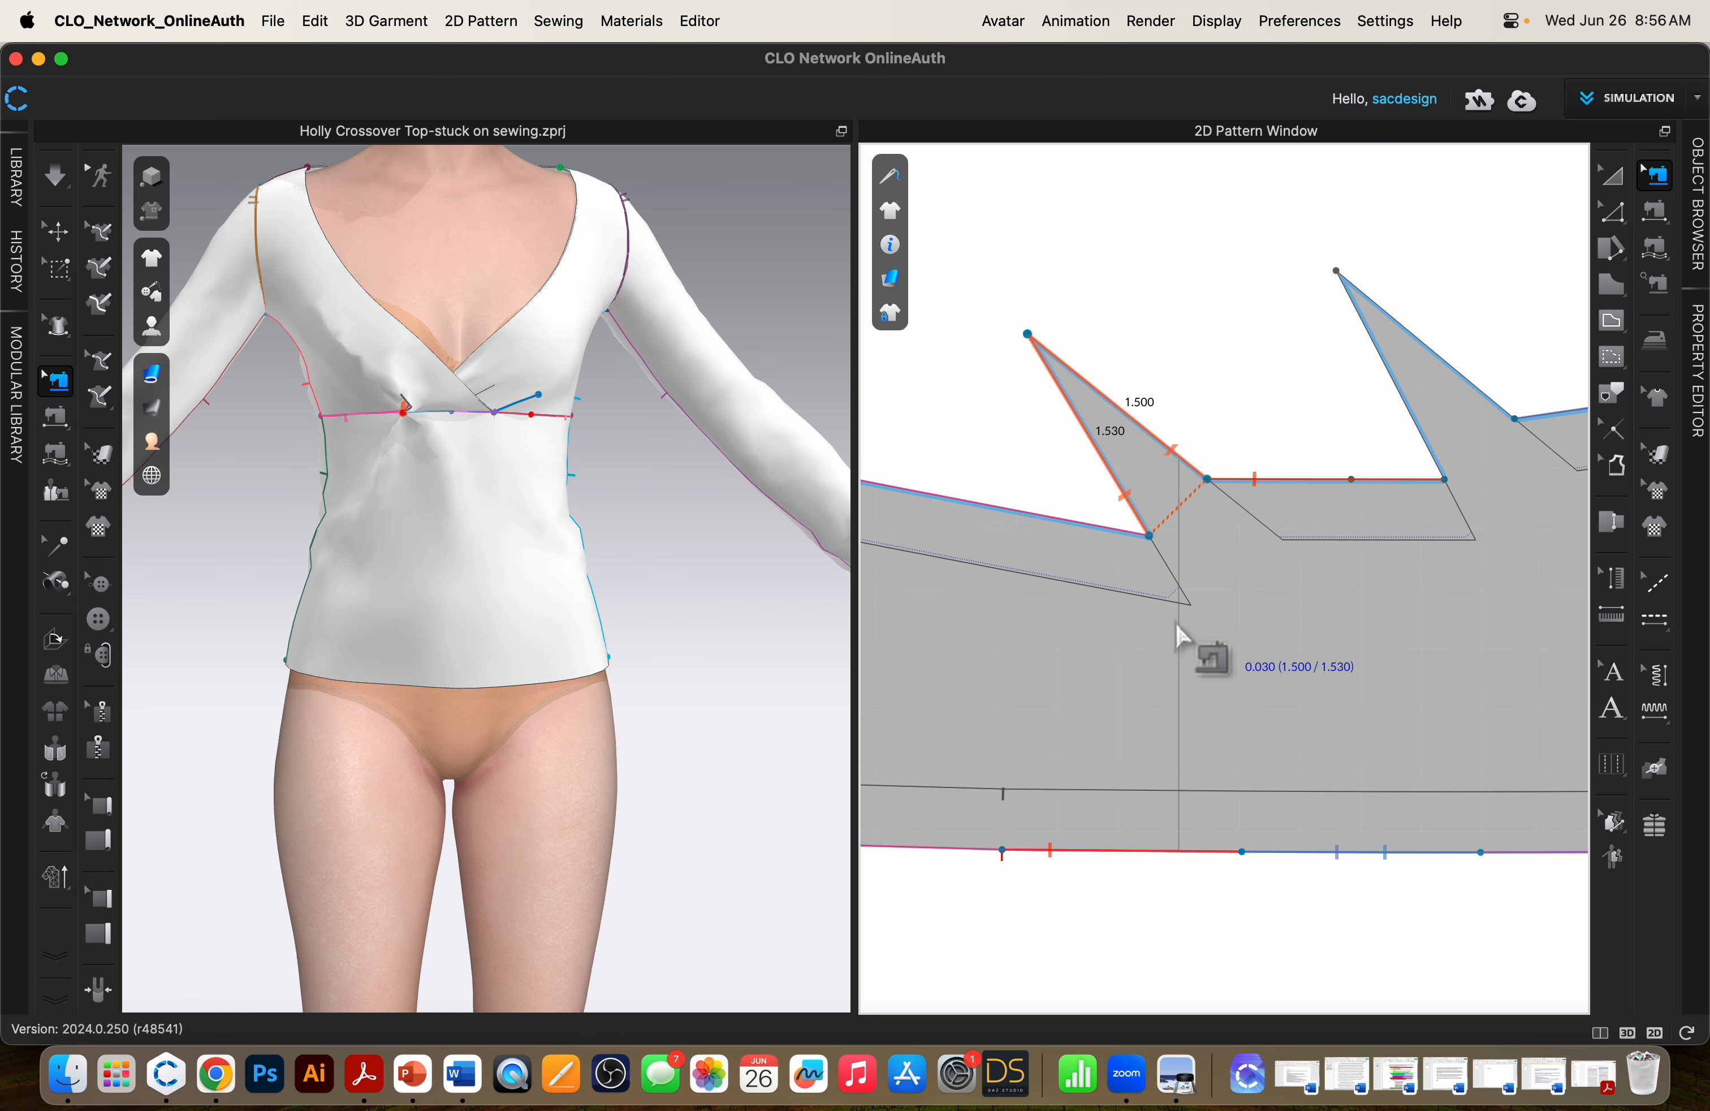
pyautogui.press('space')
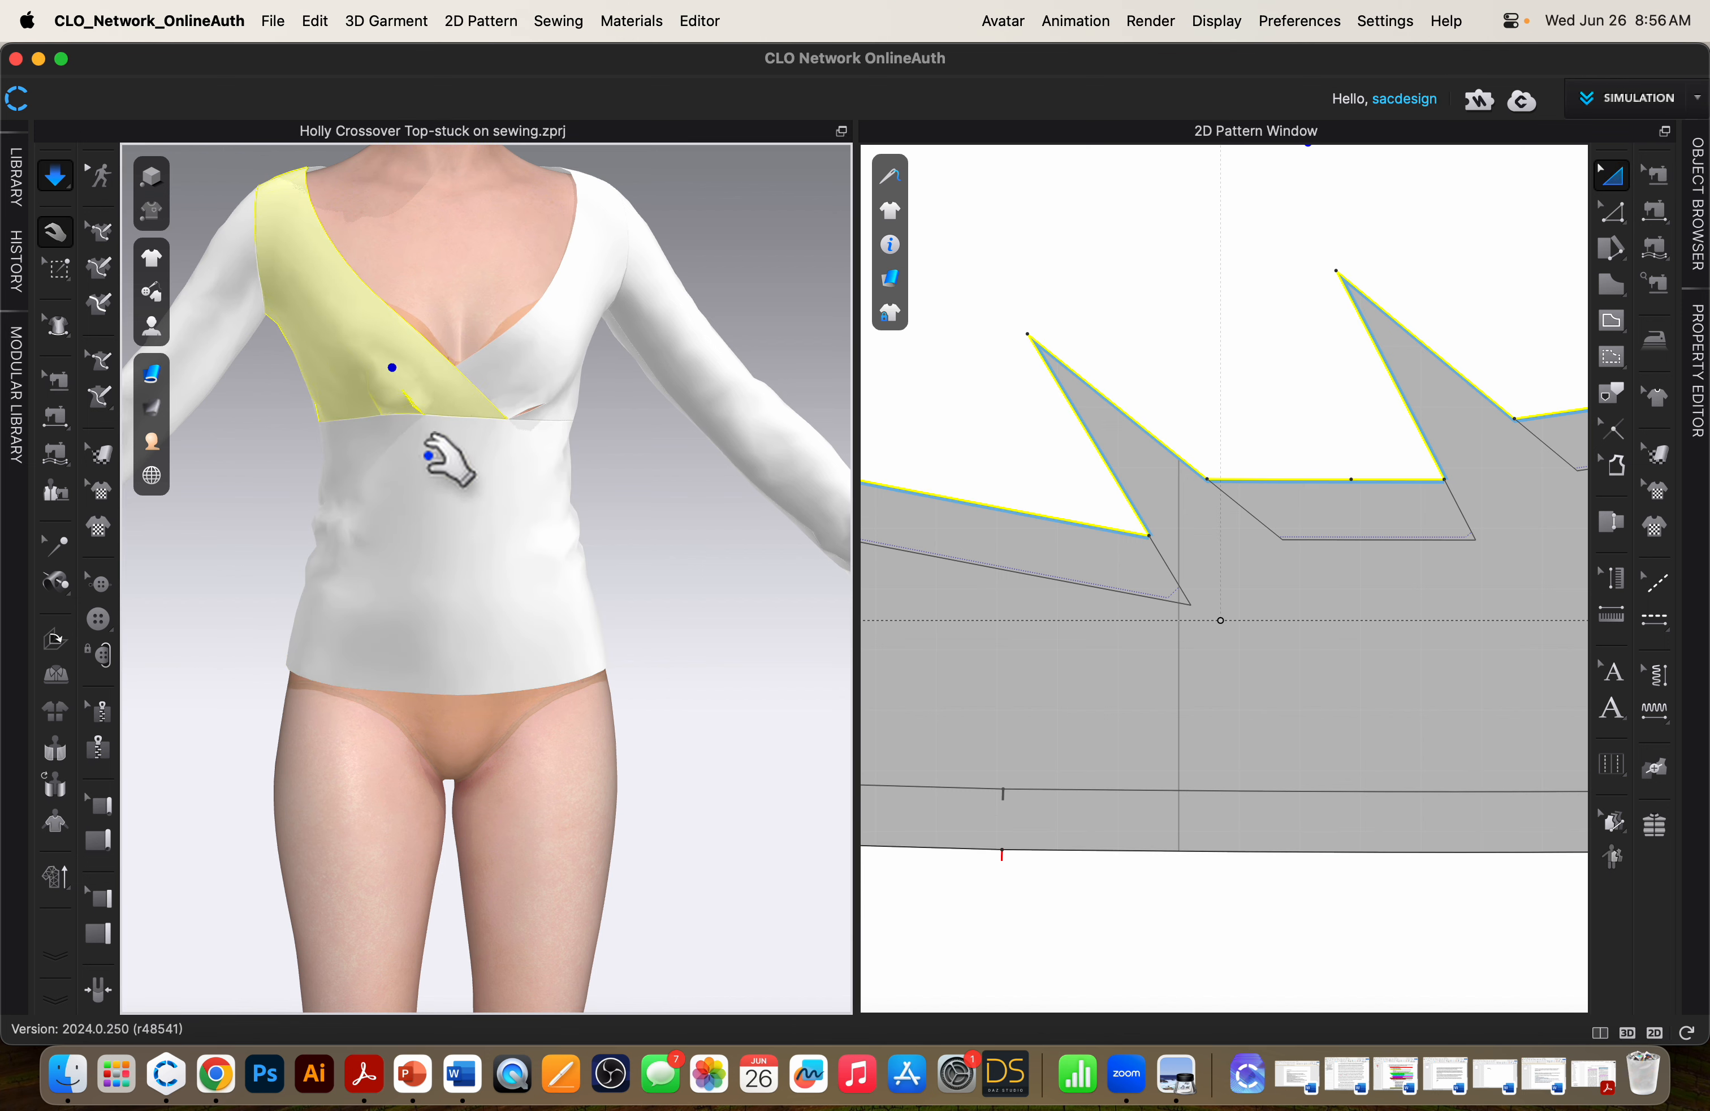
pyautogui.scroll(2, 428, 455)
pyautogui.moveTo(561, 299); pyautogui.dragTo(558, 323)
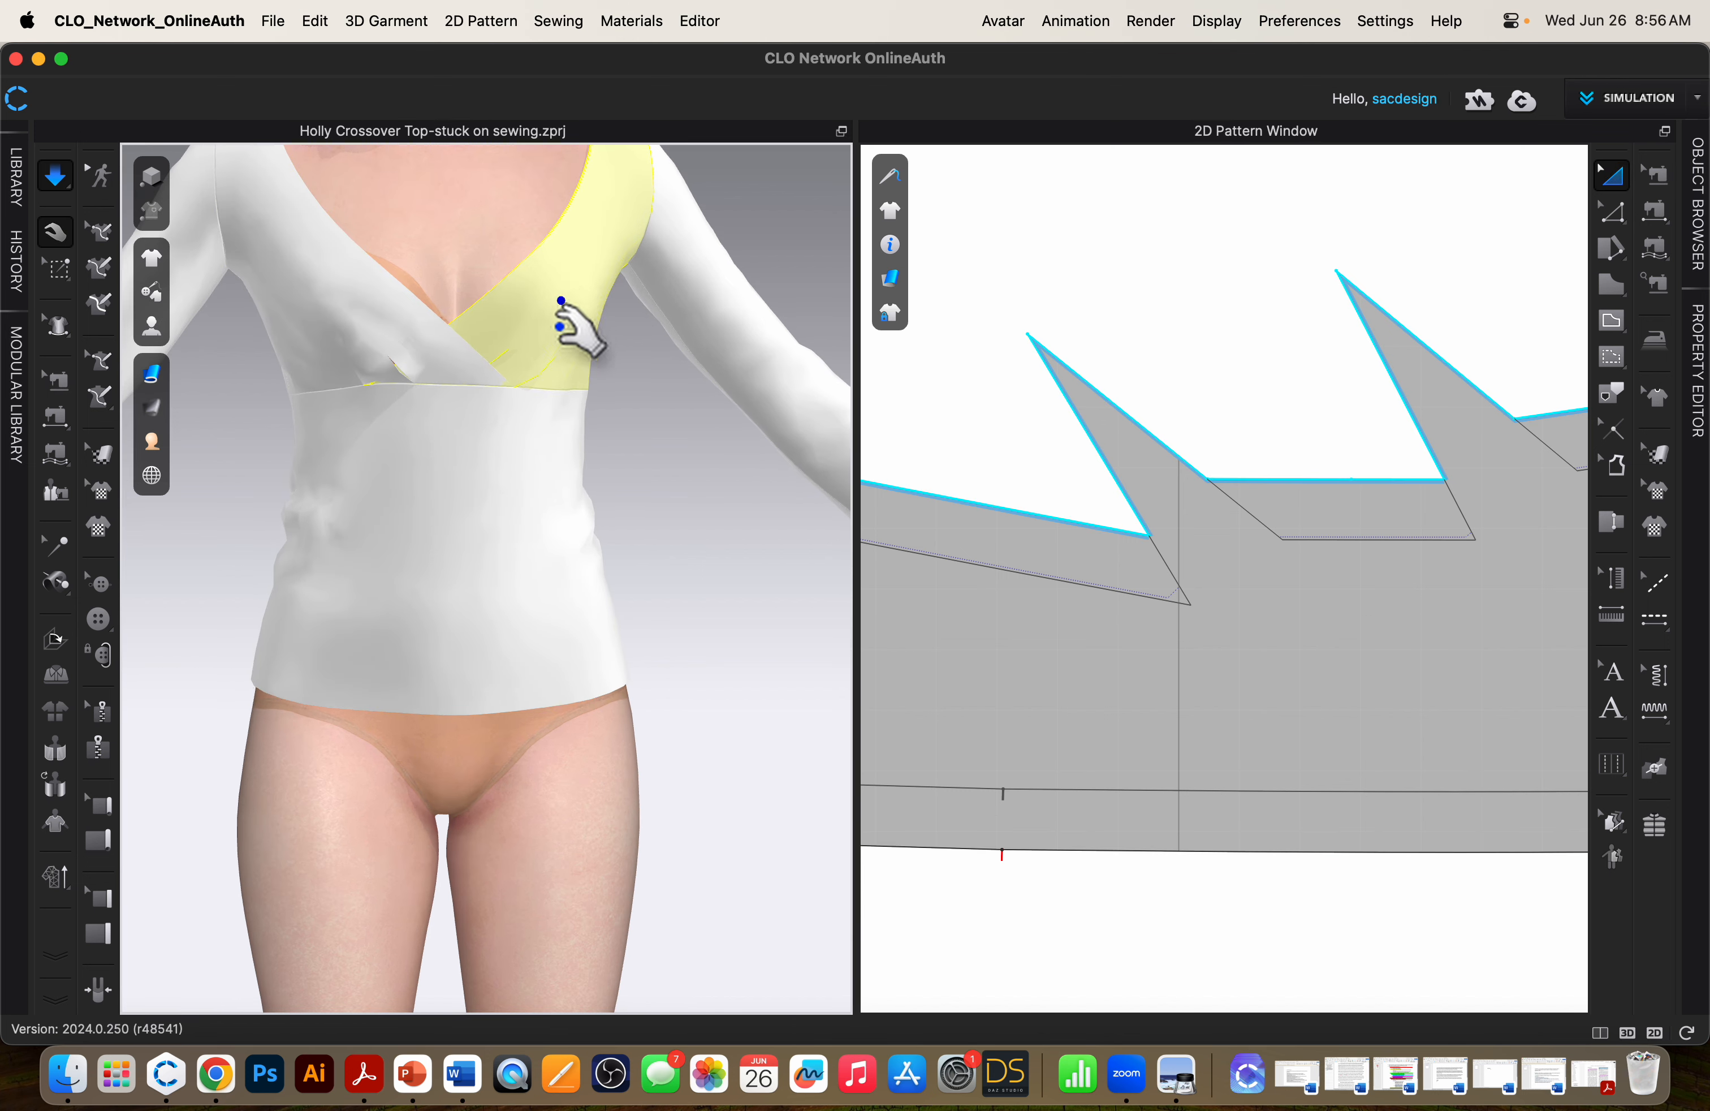
pyautogui.moveTo(327, 350); pyautogui.dragTo(405, 351)
pyautogui.click(543, 321)
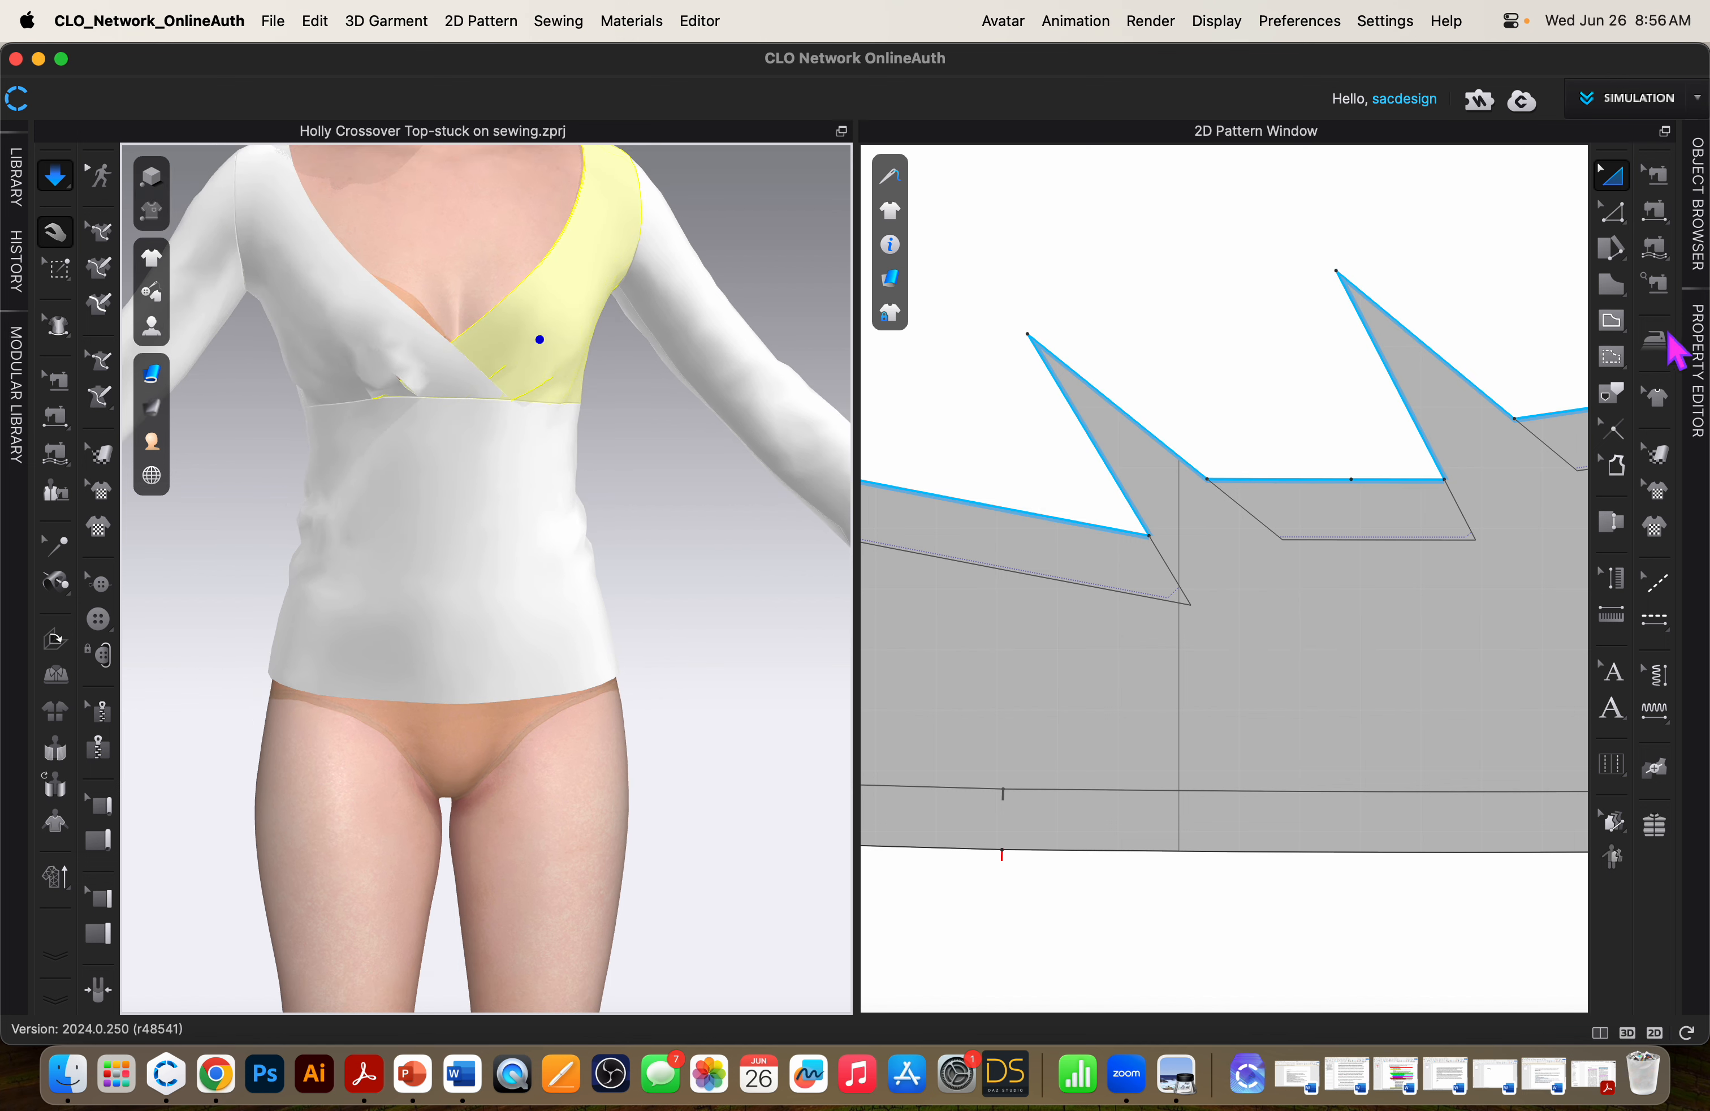
# Re-sew the two legs of the inner dart on the left-hand front bodice and simulate the garment.
pyautogui.click(1658, 249)
pyautogui.click(1189, 465)
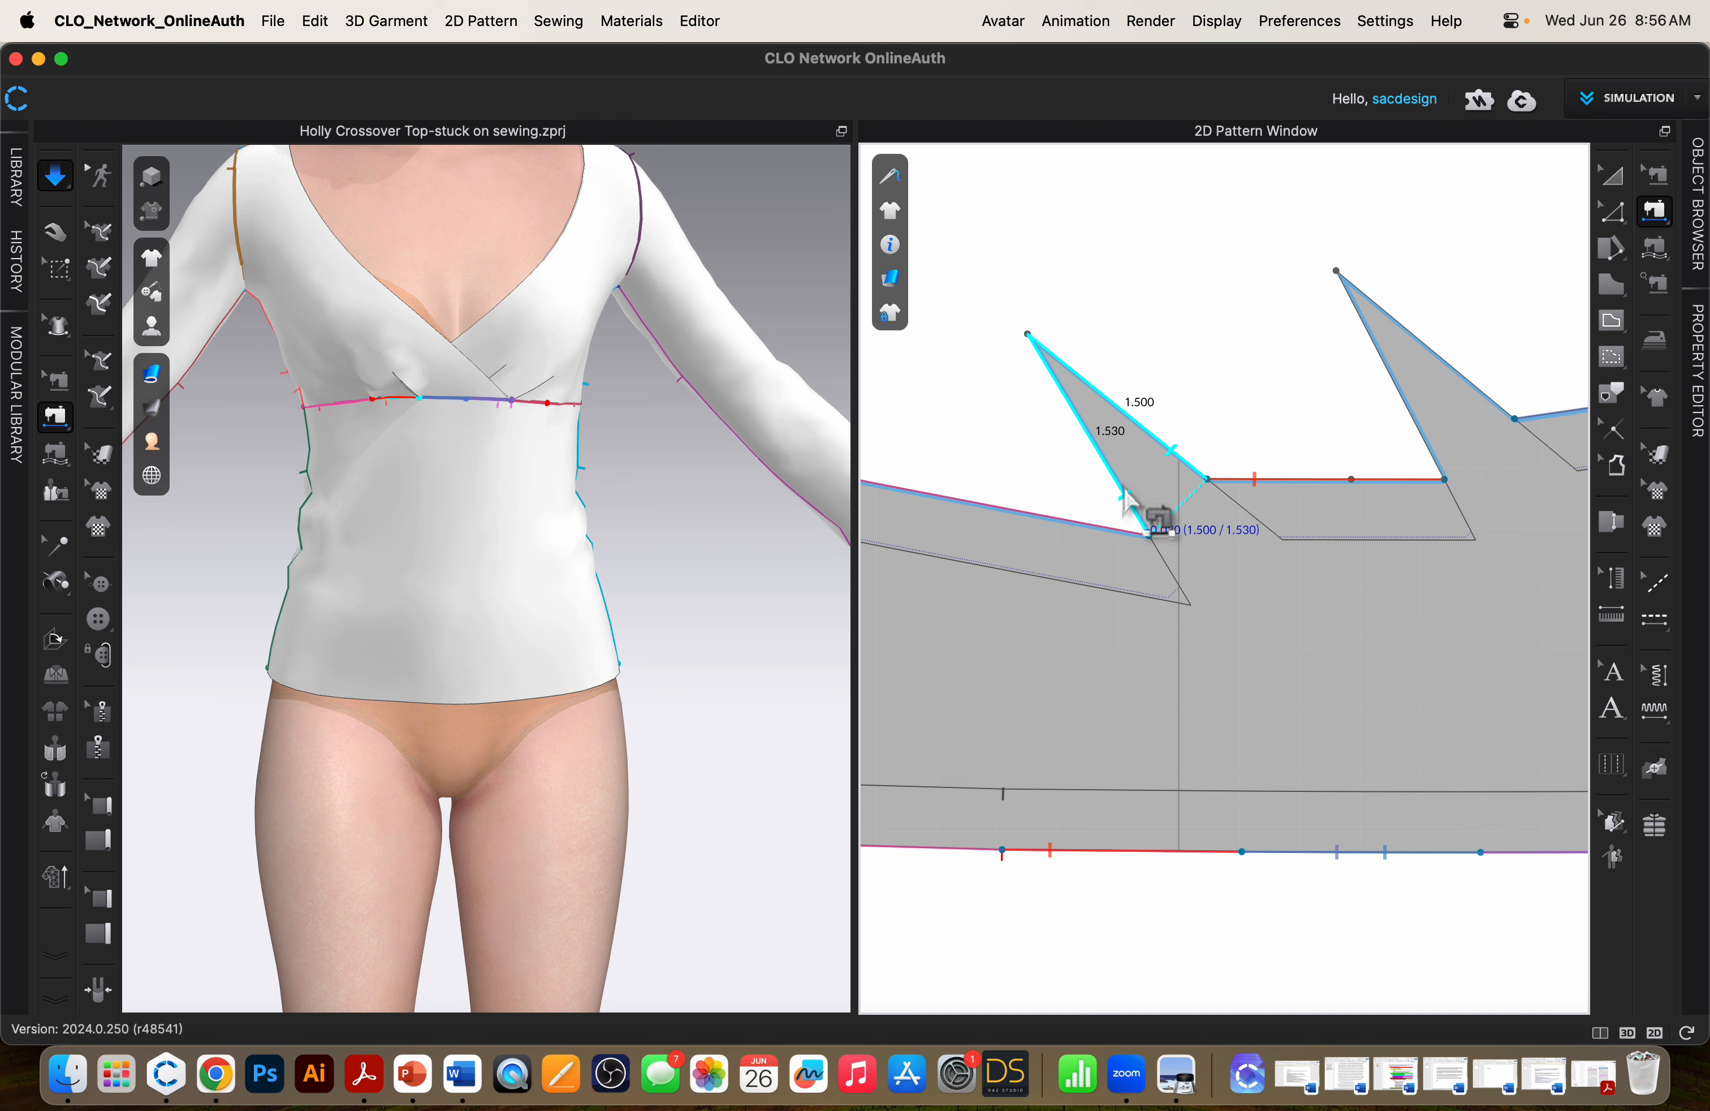
pyautogui.click(1486, 397)
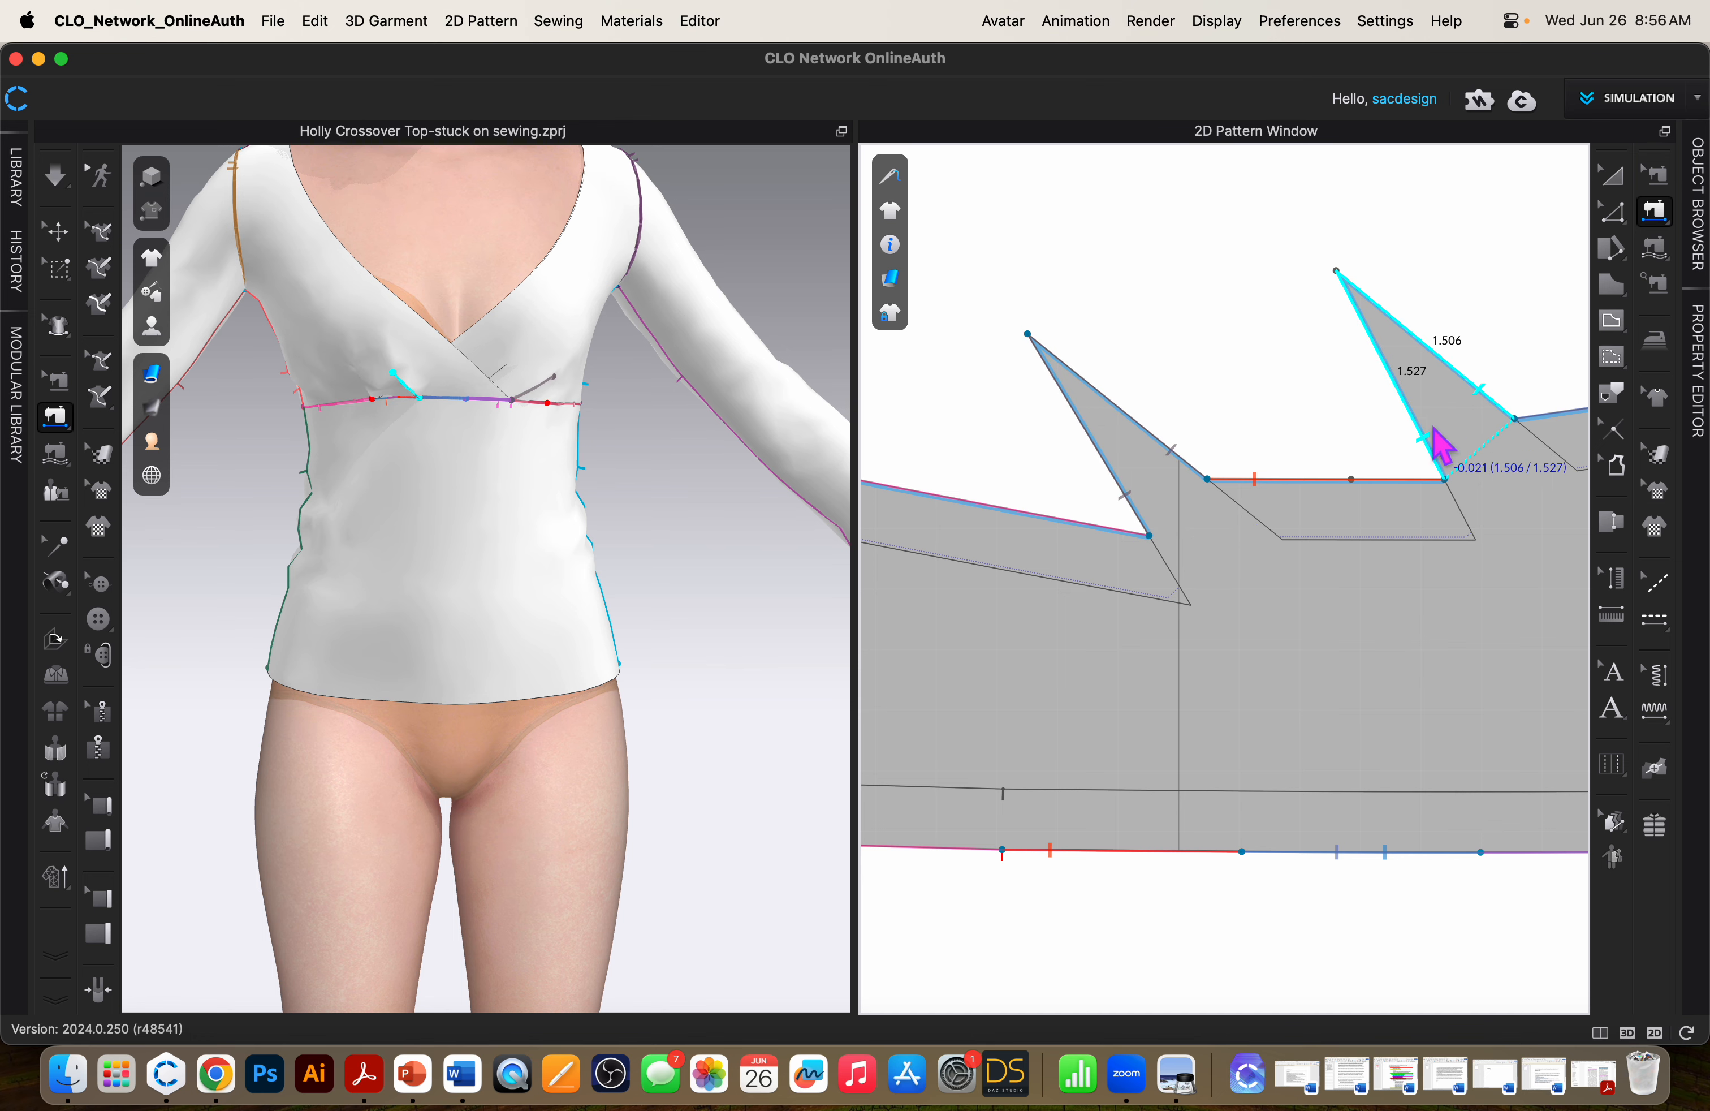
pyautogui.click(1432, 446)
pyautogui.press('space')
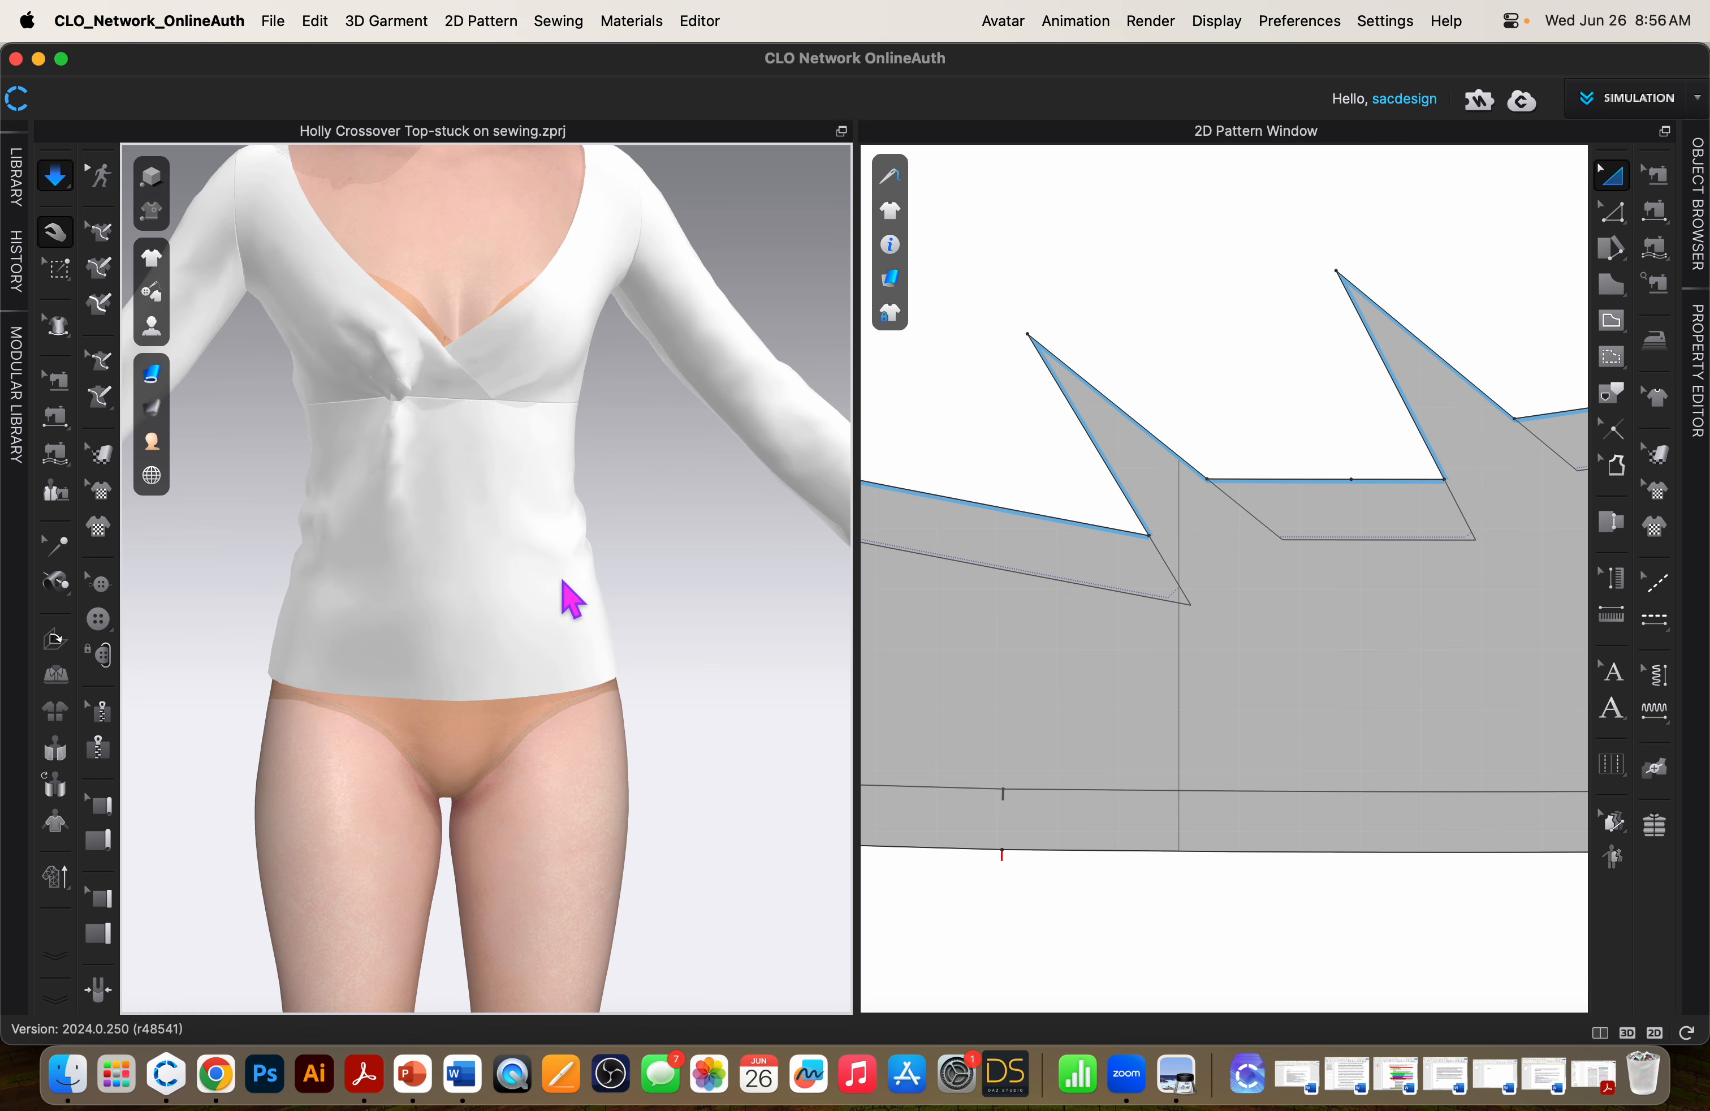
# Delete all the waist seam sewing between the top edge of the lower front and both front bodices.
pyautogui.scroll(5, 1259, 431)
pyautogui.scroll(-6, 1336, 474)
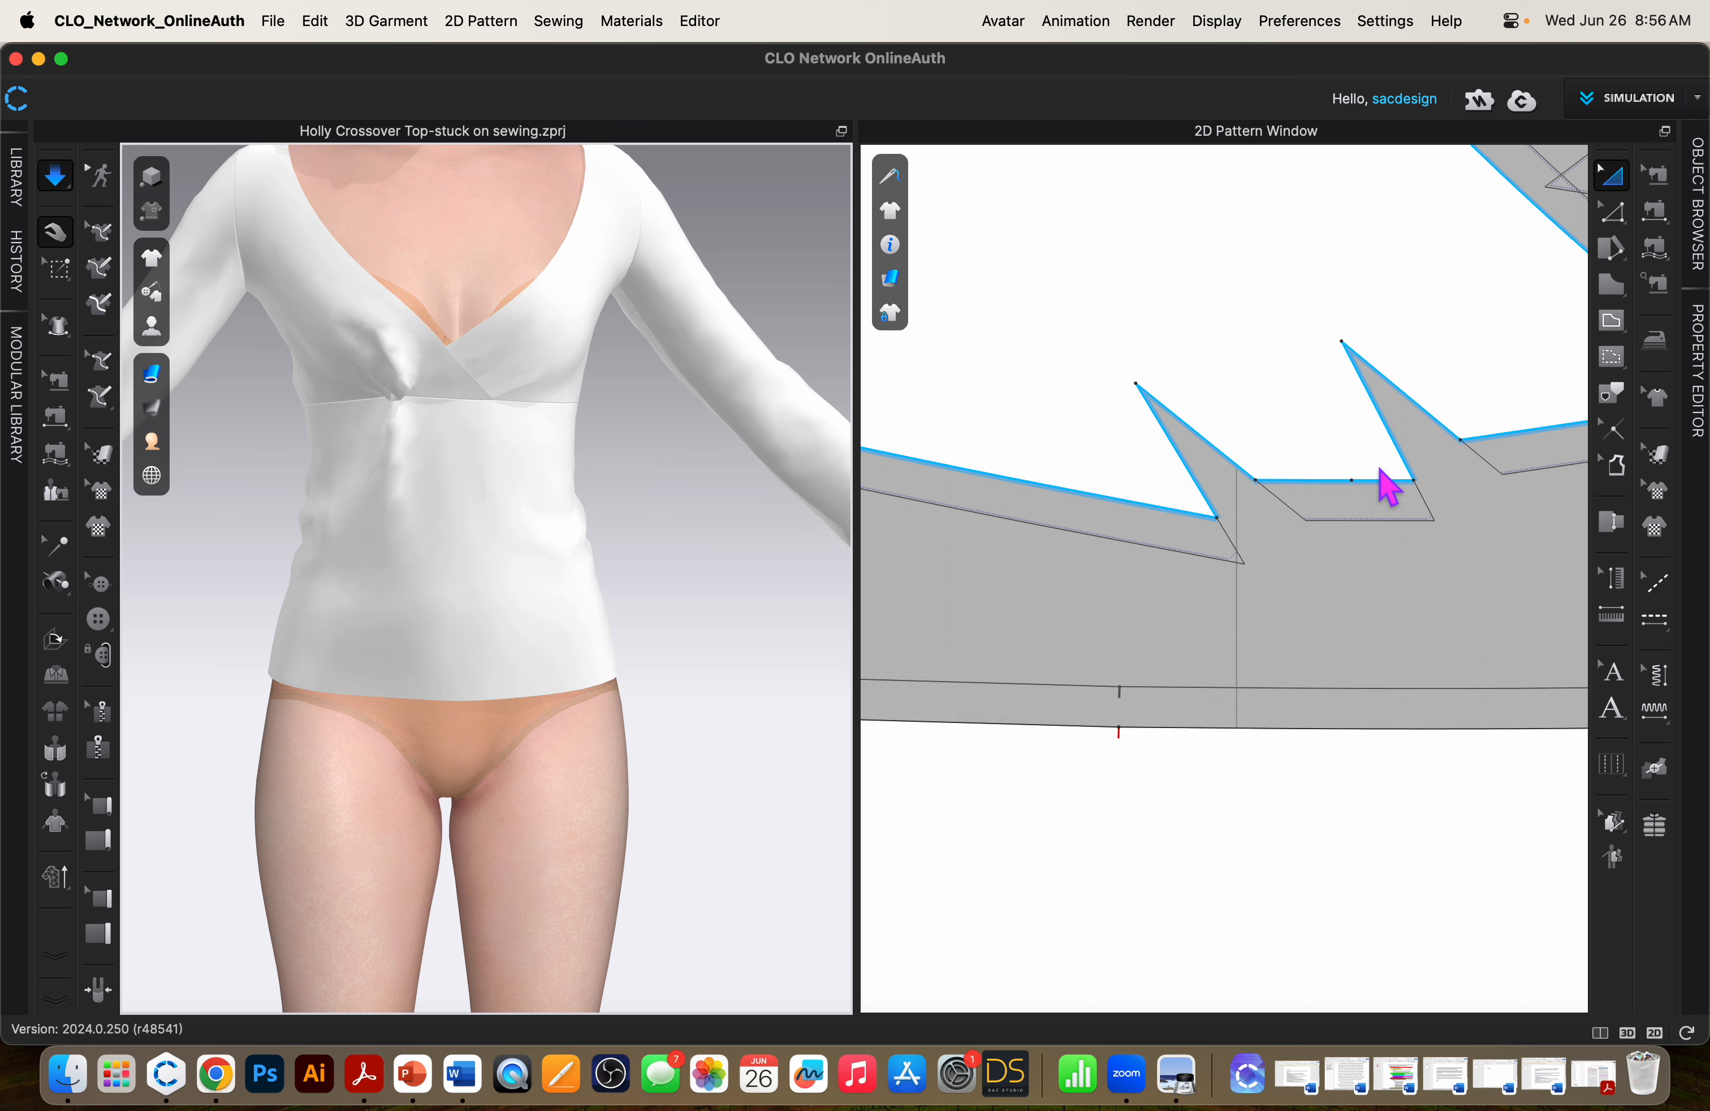
pyautogui.press('n')
pyautogui.scroll(-8, 1366, 602)
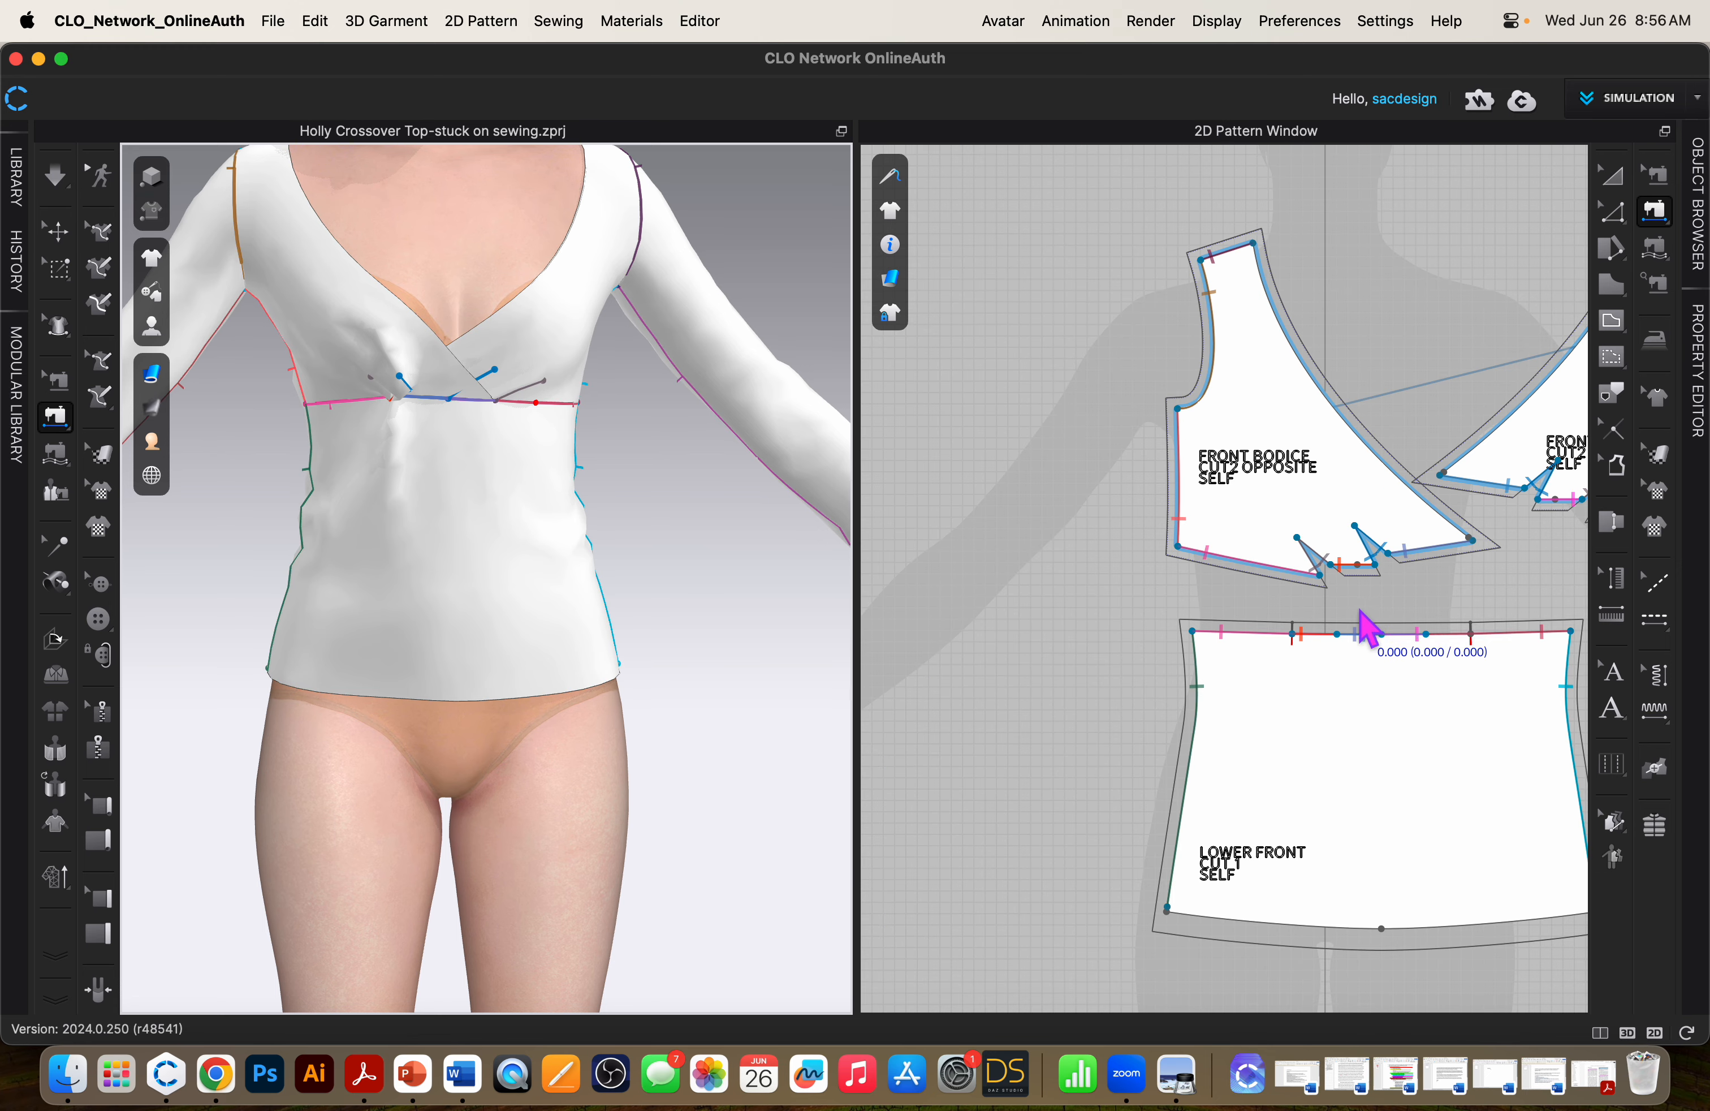
pyautogui.scroll(2, 1359, 615)
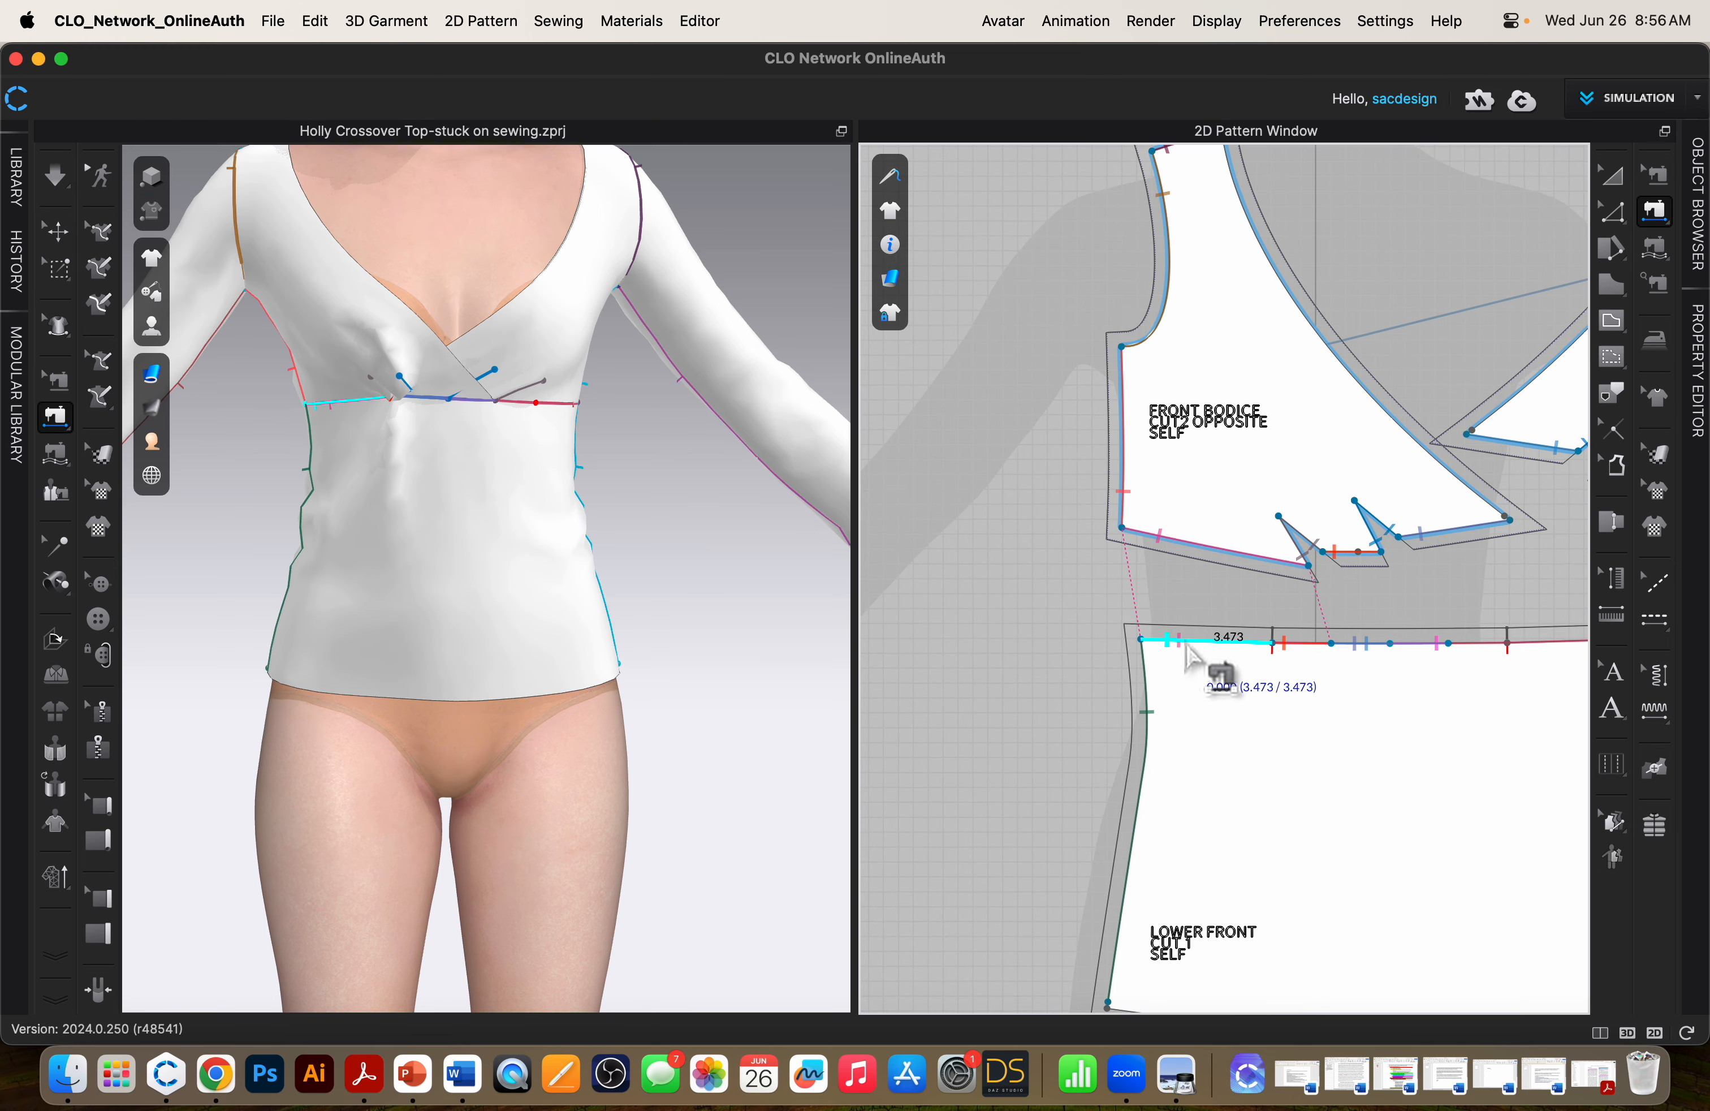
pyautogui.click(1655, 174)
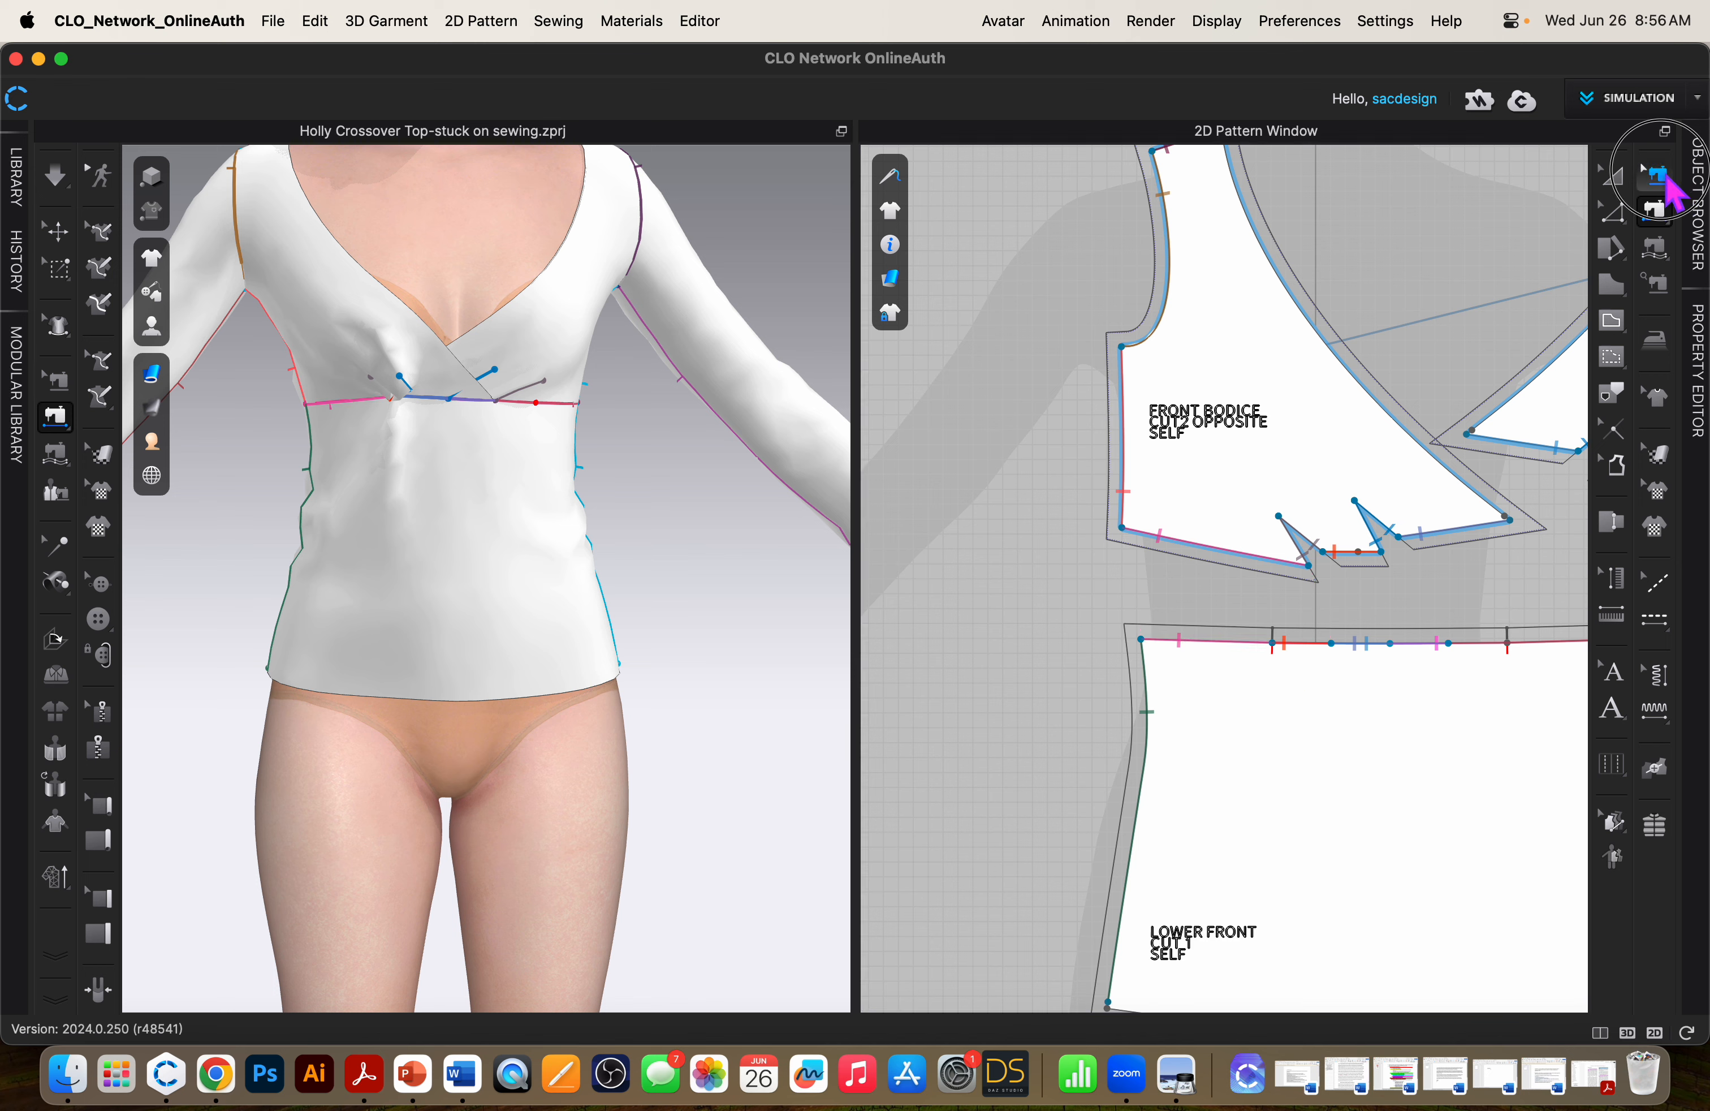
pyautogui.click(1211, 645)
pyautogui.press('Delete')
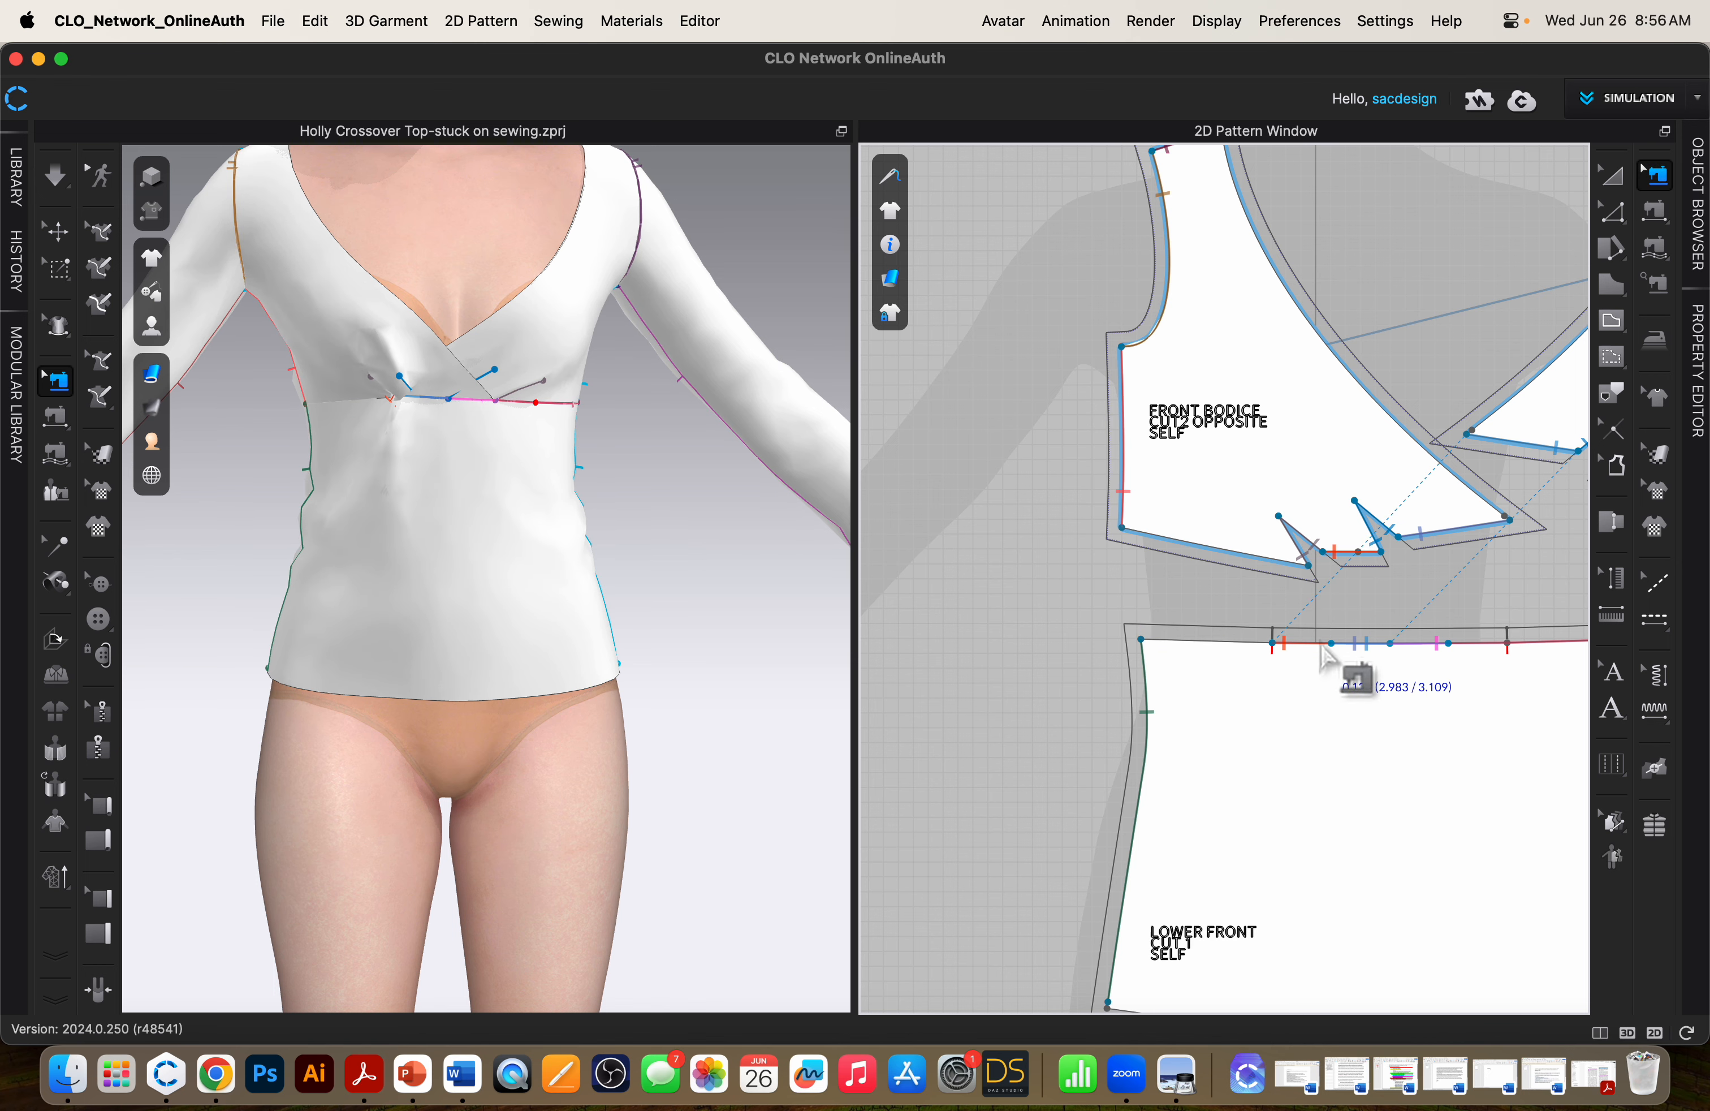
pyautogui.click(1318, 644)
pyautogui.click(1384, 671)
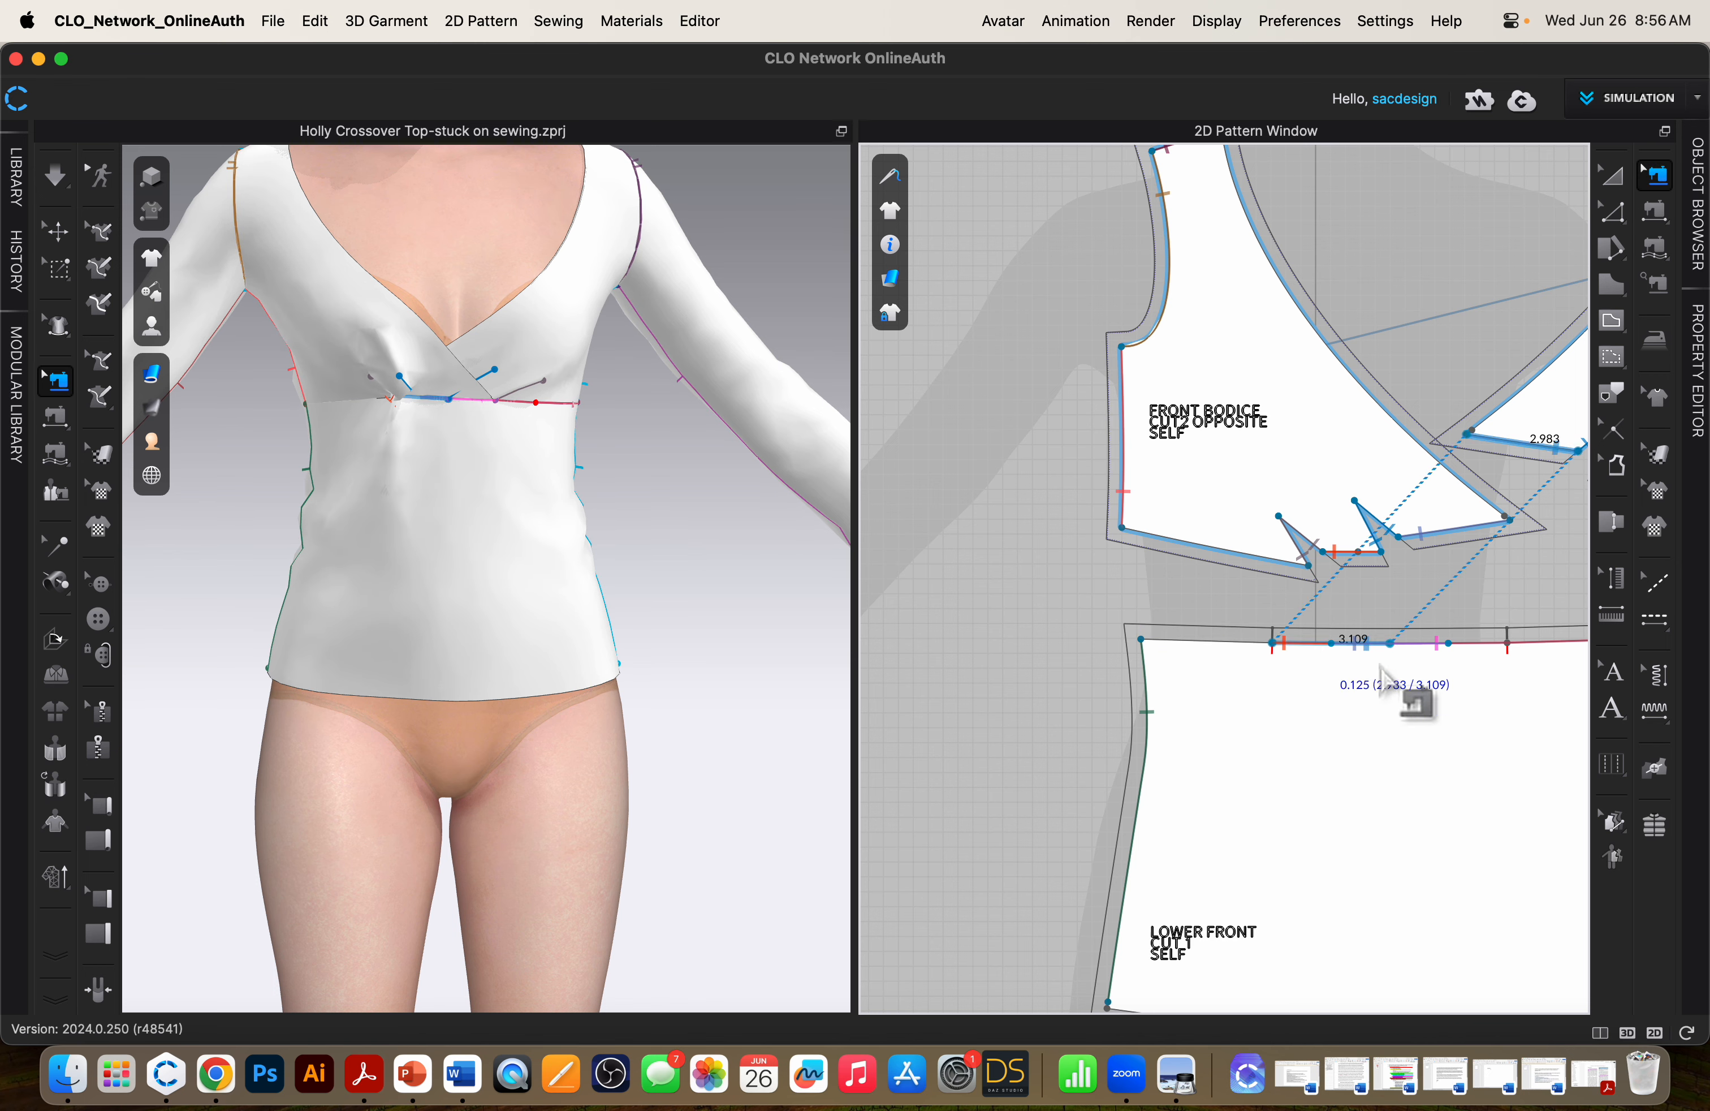
pyautogui.press('Delete')
pyautogui.click(1356, 645)
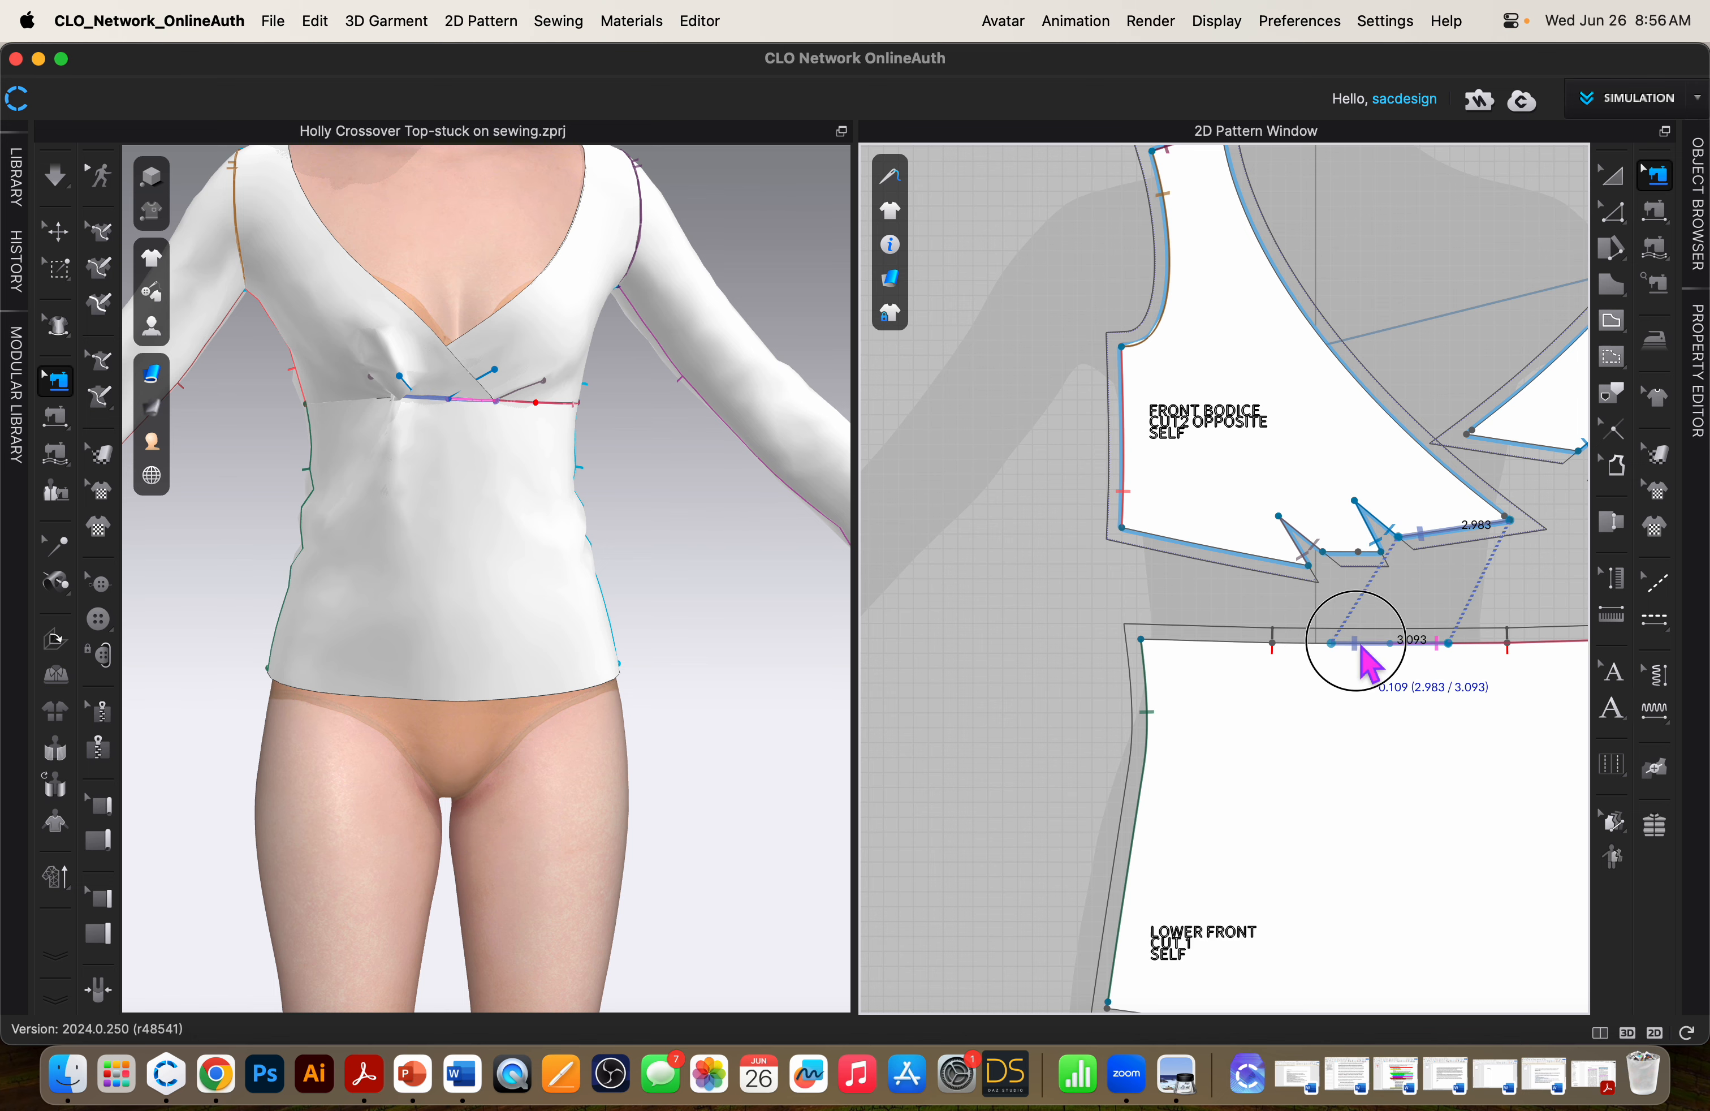
pyautogui.press('Delete')
pyautogui.click(1438, 644)
pyautogui.press('Delete')
pyautogui.moveTo(1440, 644); pyautogui.dragTo(1225, 645, button='middle')
pyautogui.click(1298, 642)
pyautogui.press('Delete')
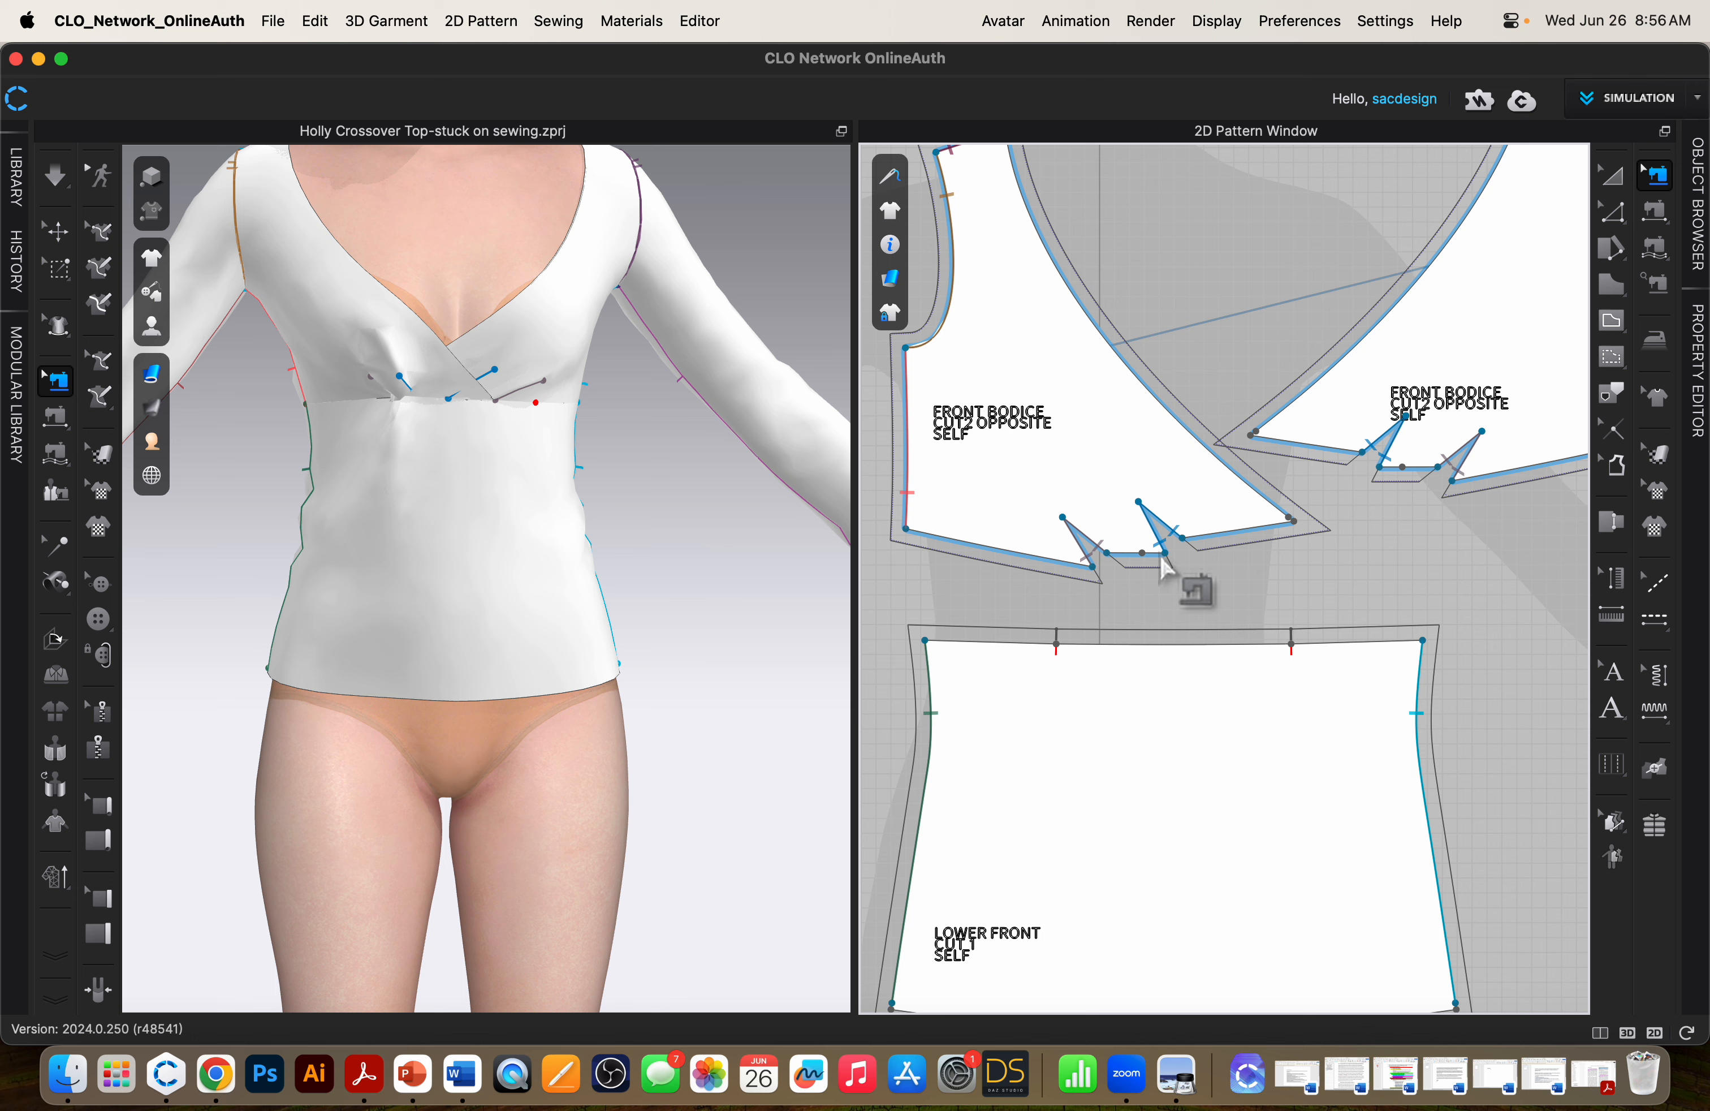
# Simulate the garment without its front waist seam and undo the resulting drape.
pyautogui.moveTo(1384, 559); pyautogui.dragTo(1291, 573, button='middle')
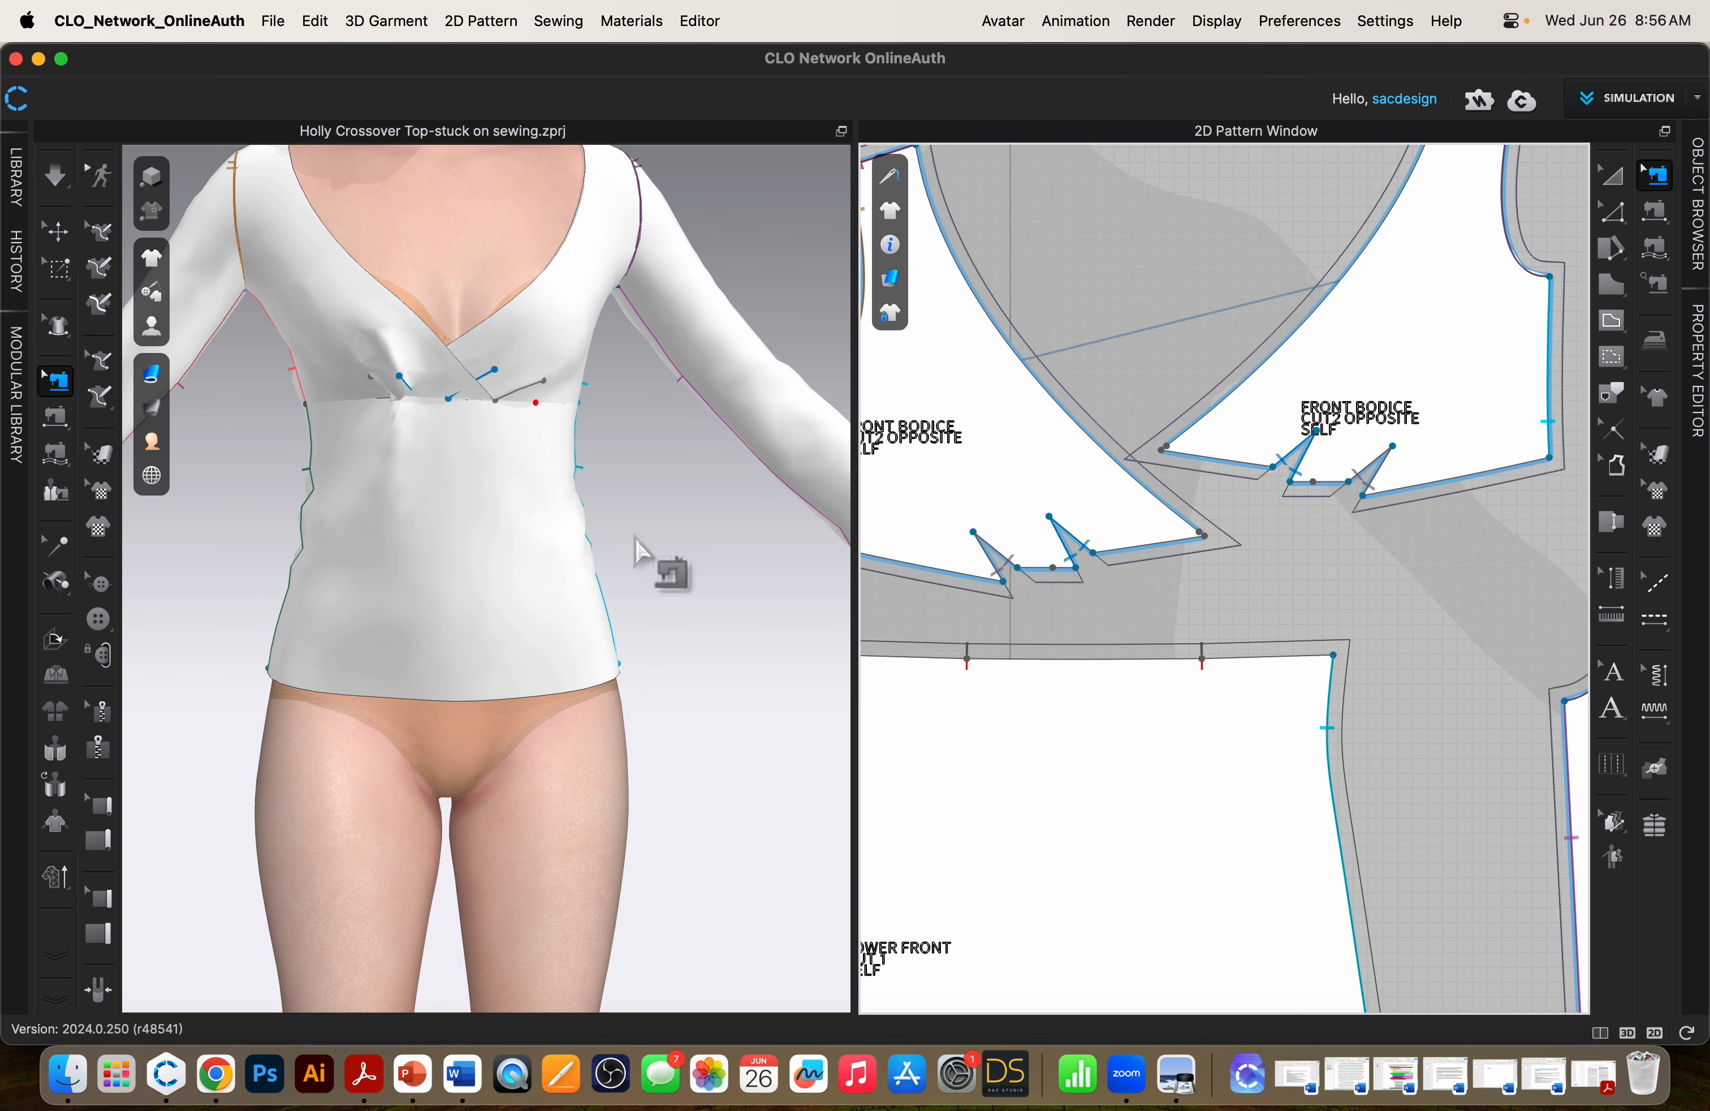
pyautogui.press('space')
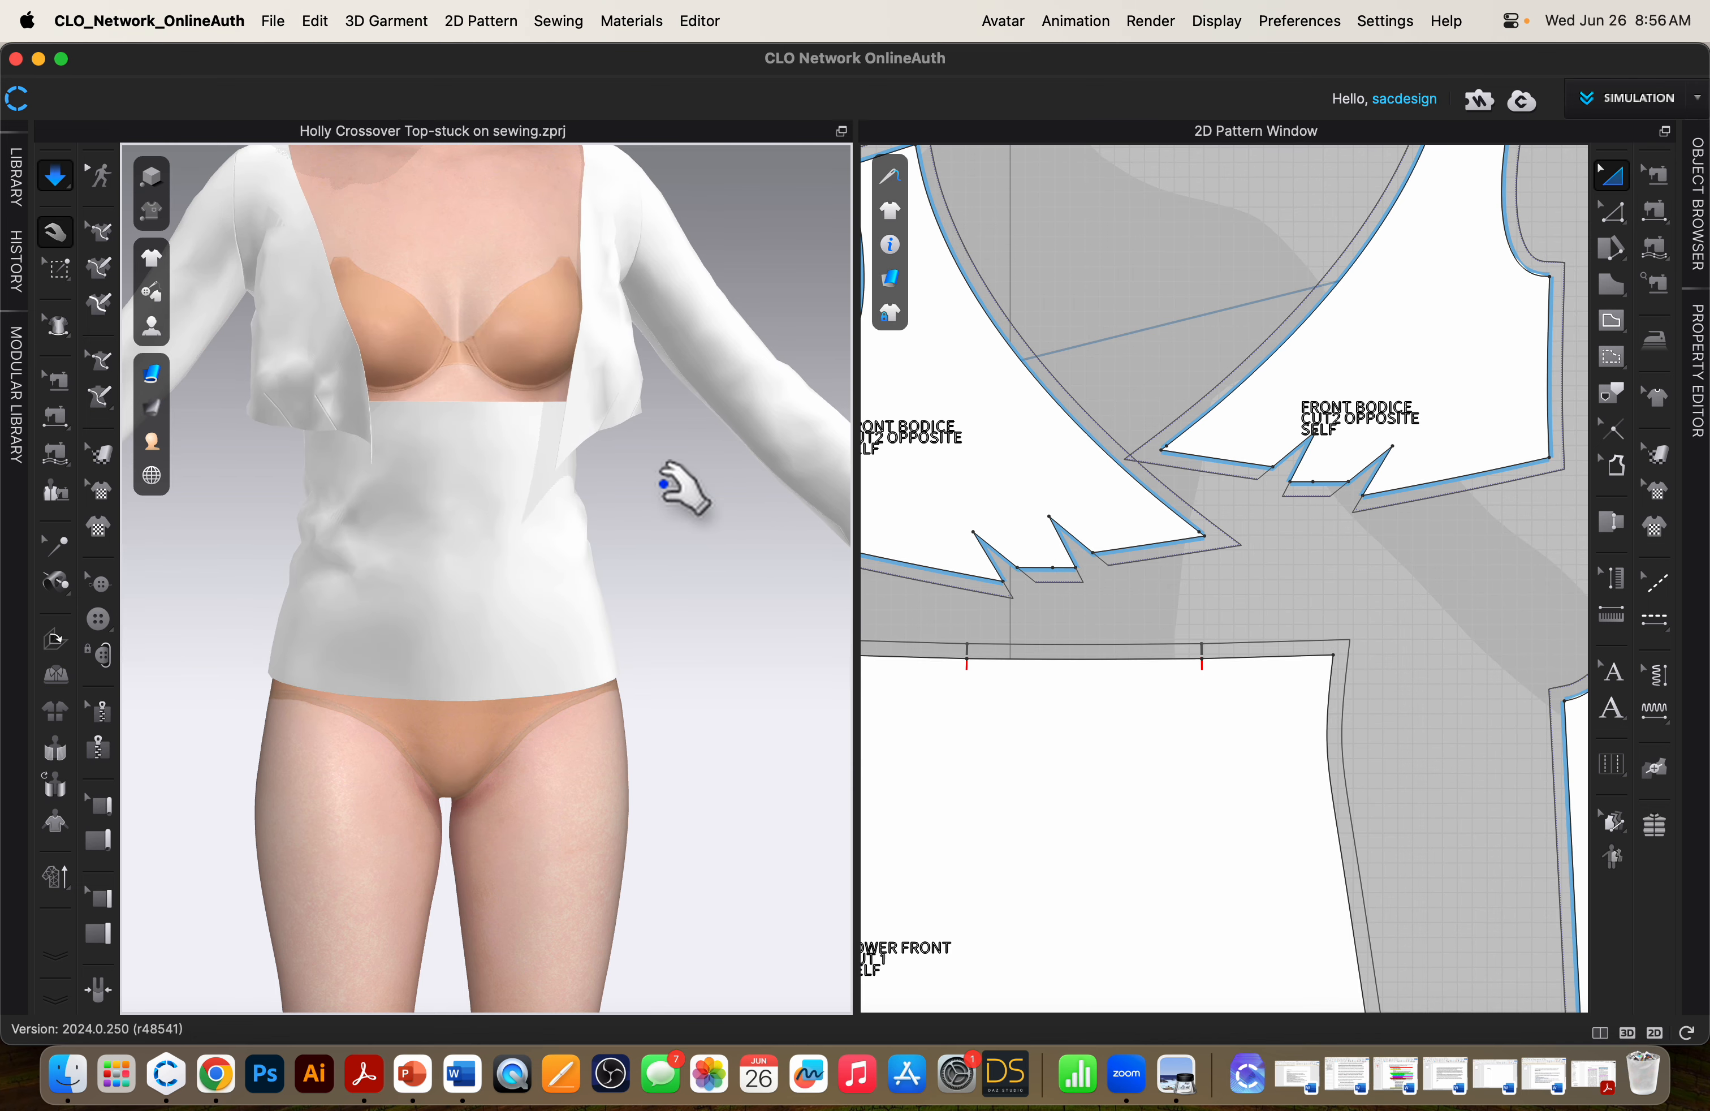
pyautogui.press('super+z')
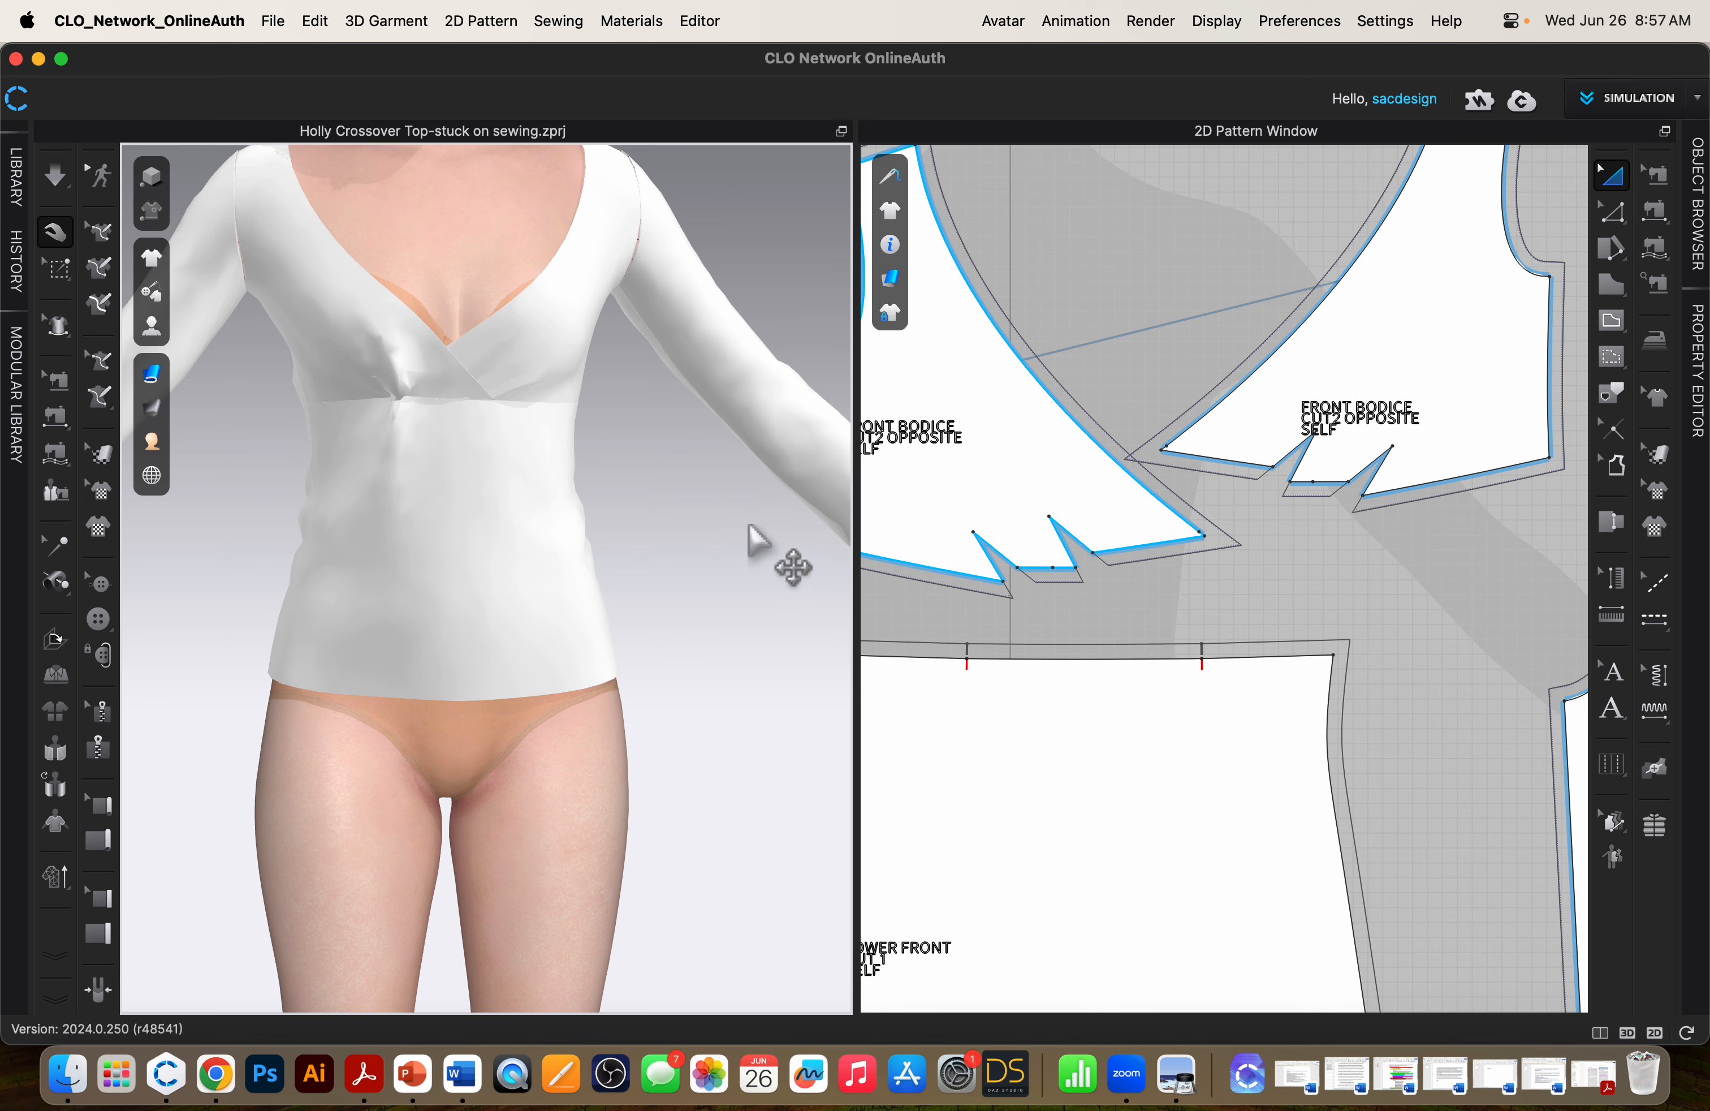
# With M:N free sewing, define the right-hand front bodice's three waist edge segments from side seam to centre front point, skipping the dart openings.
pyautogui.click(1655, 174)
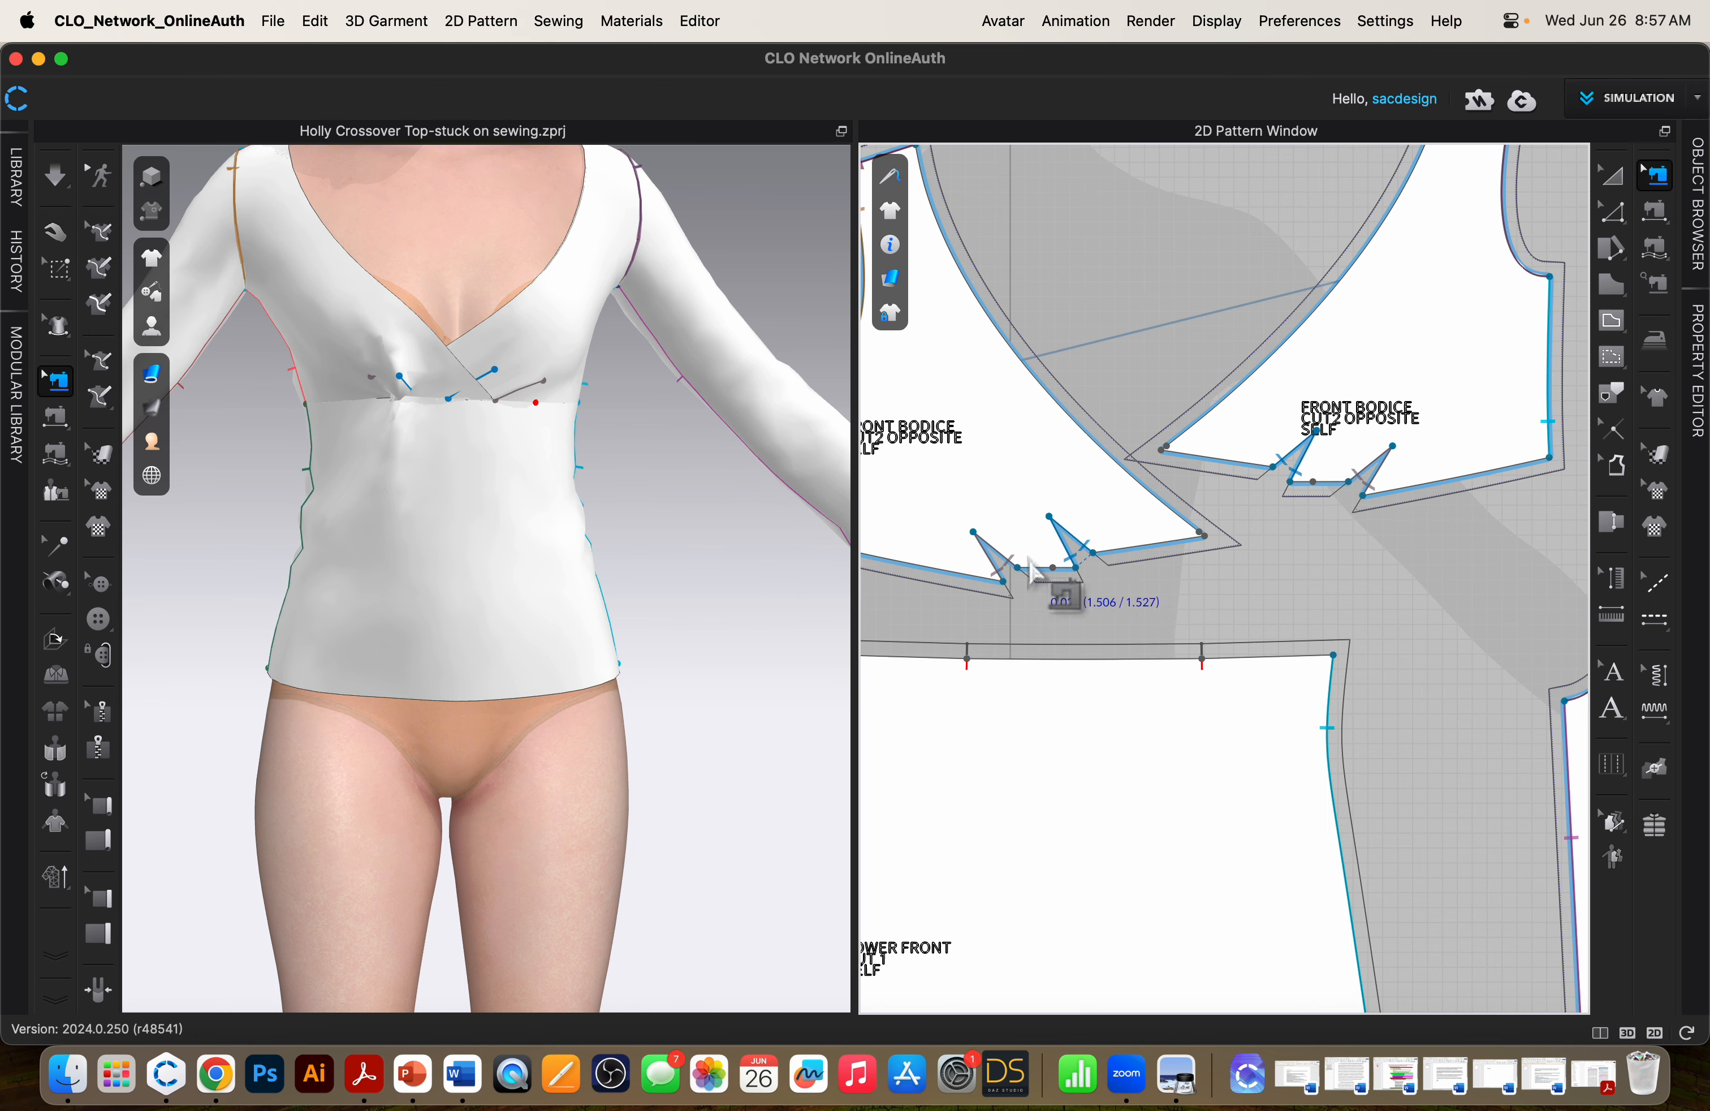
pyautogui.moveTo(1414, 535); pyautogui.dragTo(1456, 521, button='middle')
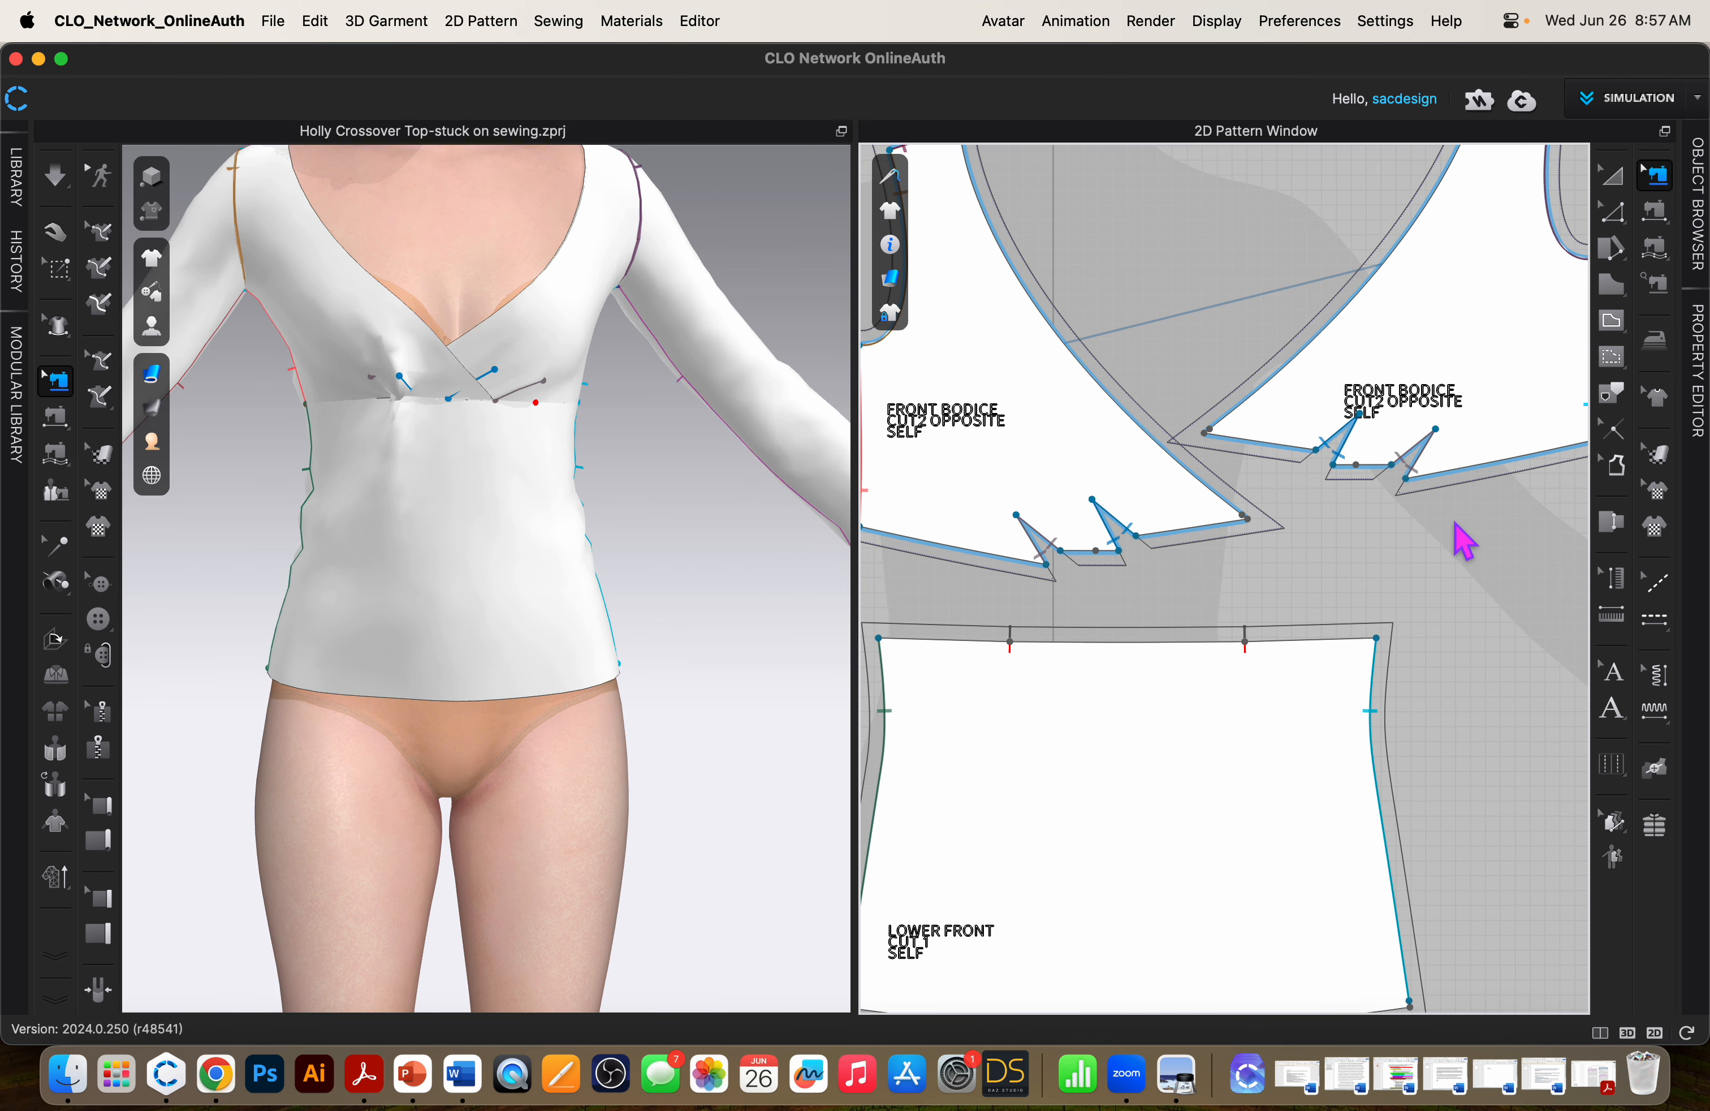
pyautogui.click(1672, 264)
pyautogui.moveTo(1679, 281); pyautogui.dragTo(1542, 271)
pyautogui.hscroll(5, 1542, 527)
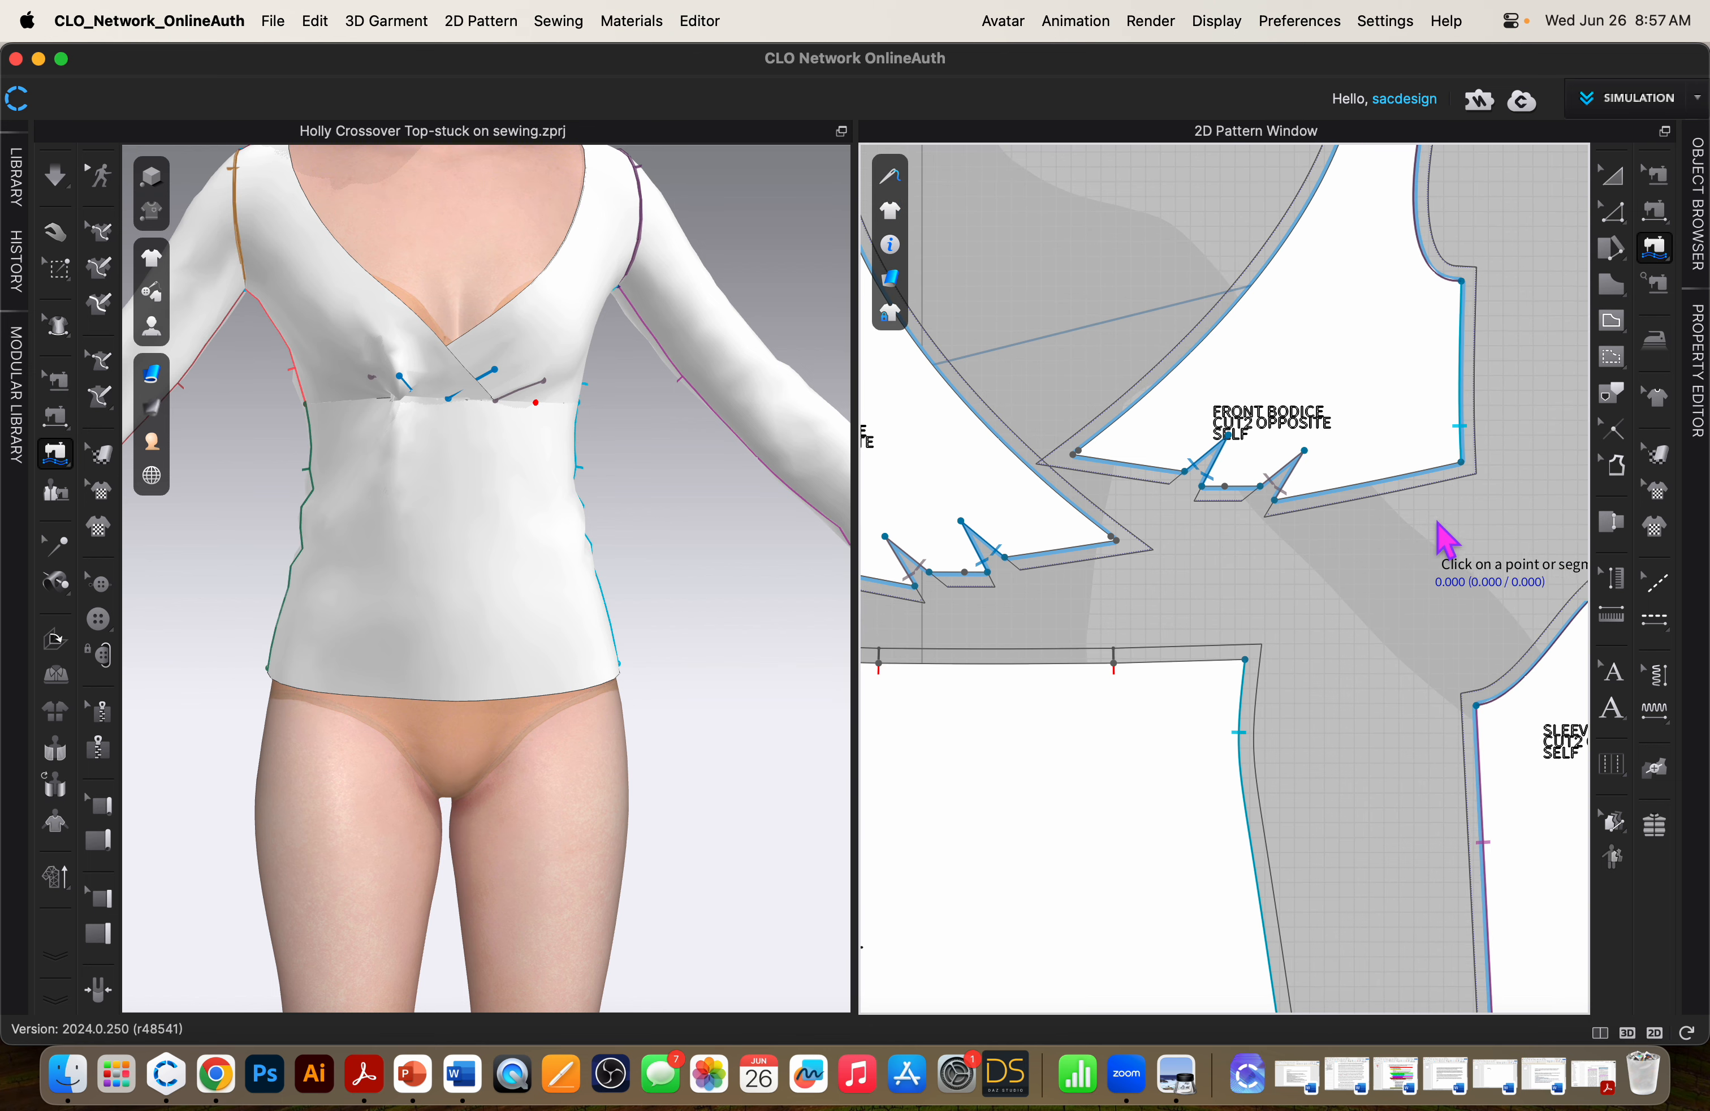
pyautogui.moveTo(1467, 473); pyautogui.dragTo(1278, 503)
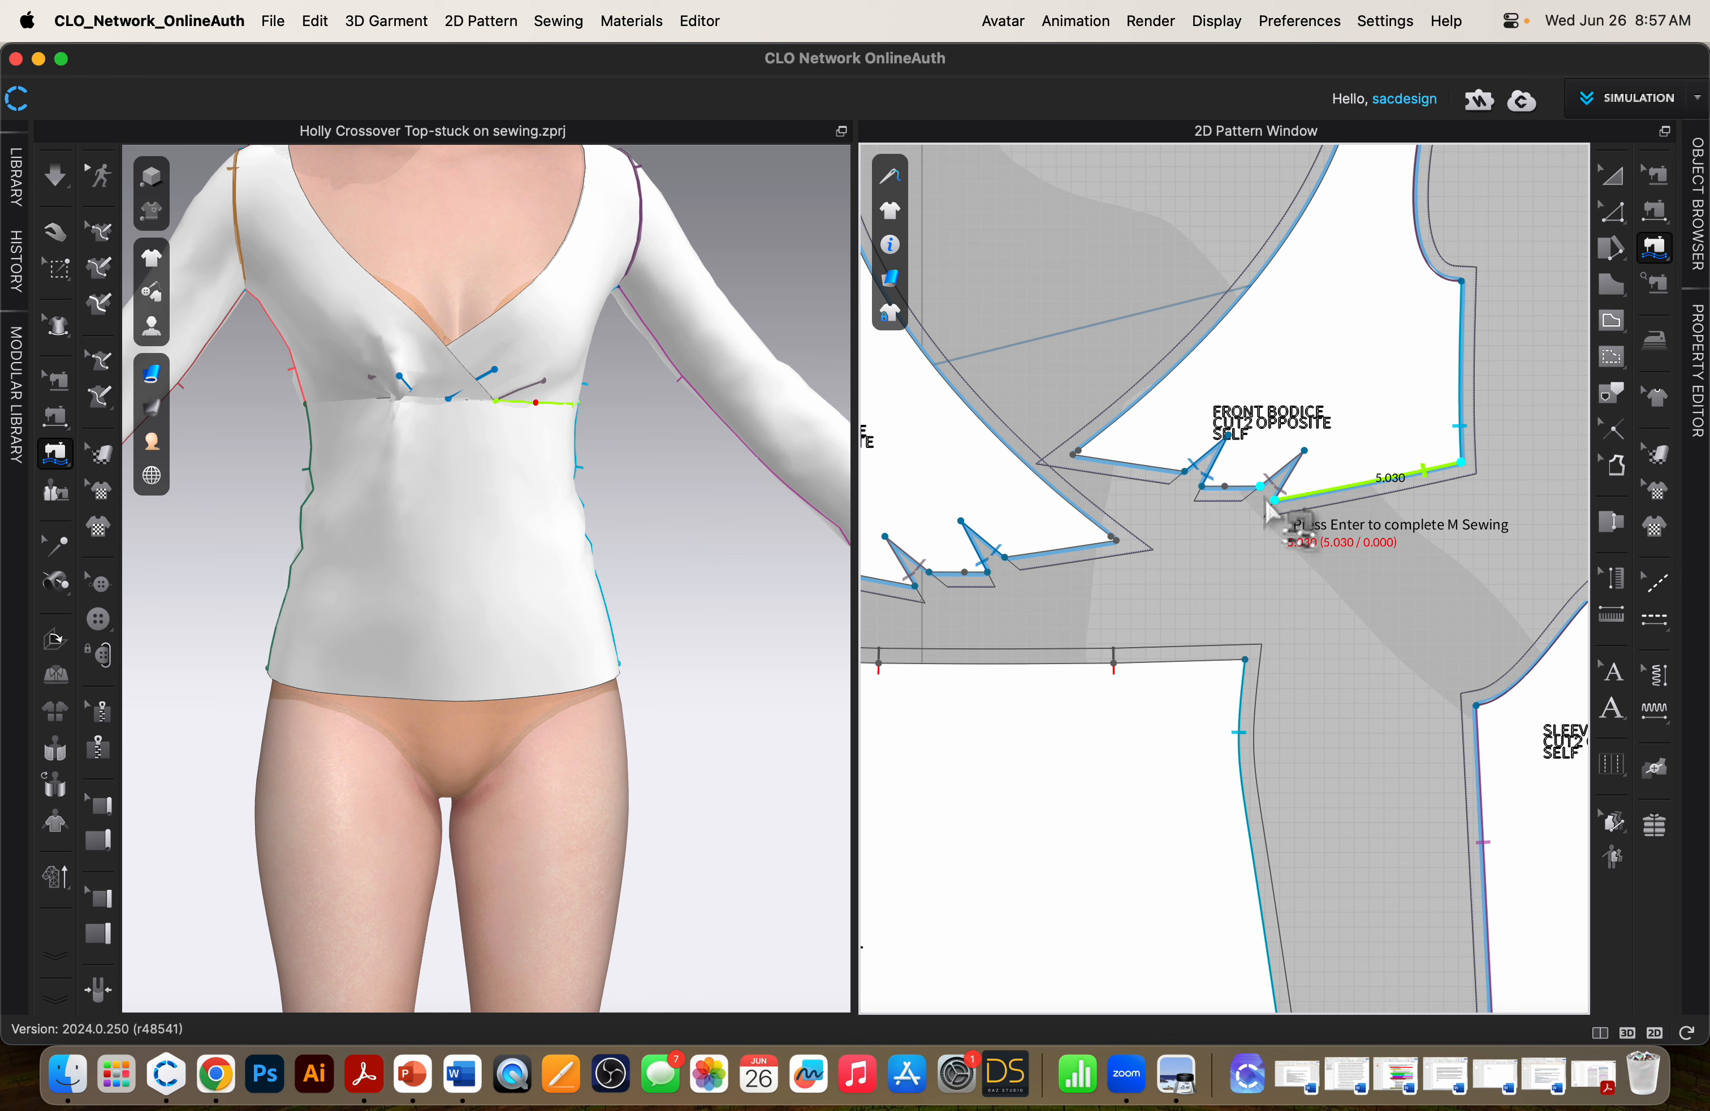
pyautogui.click(1264, 496)
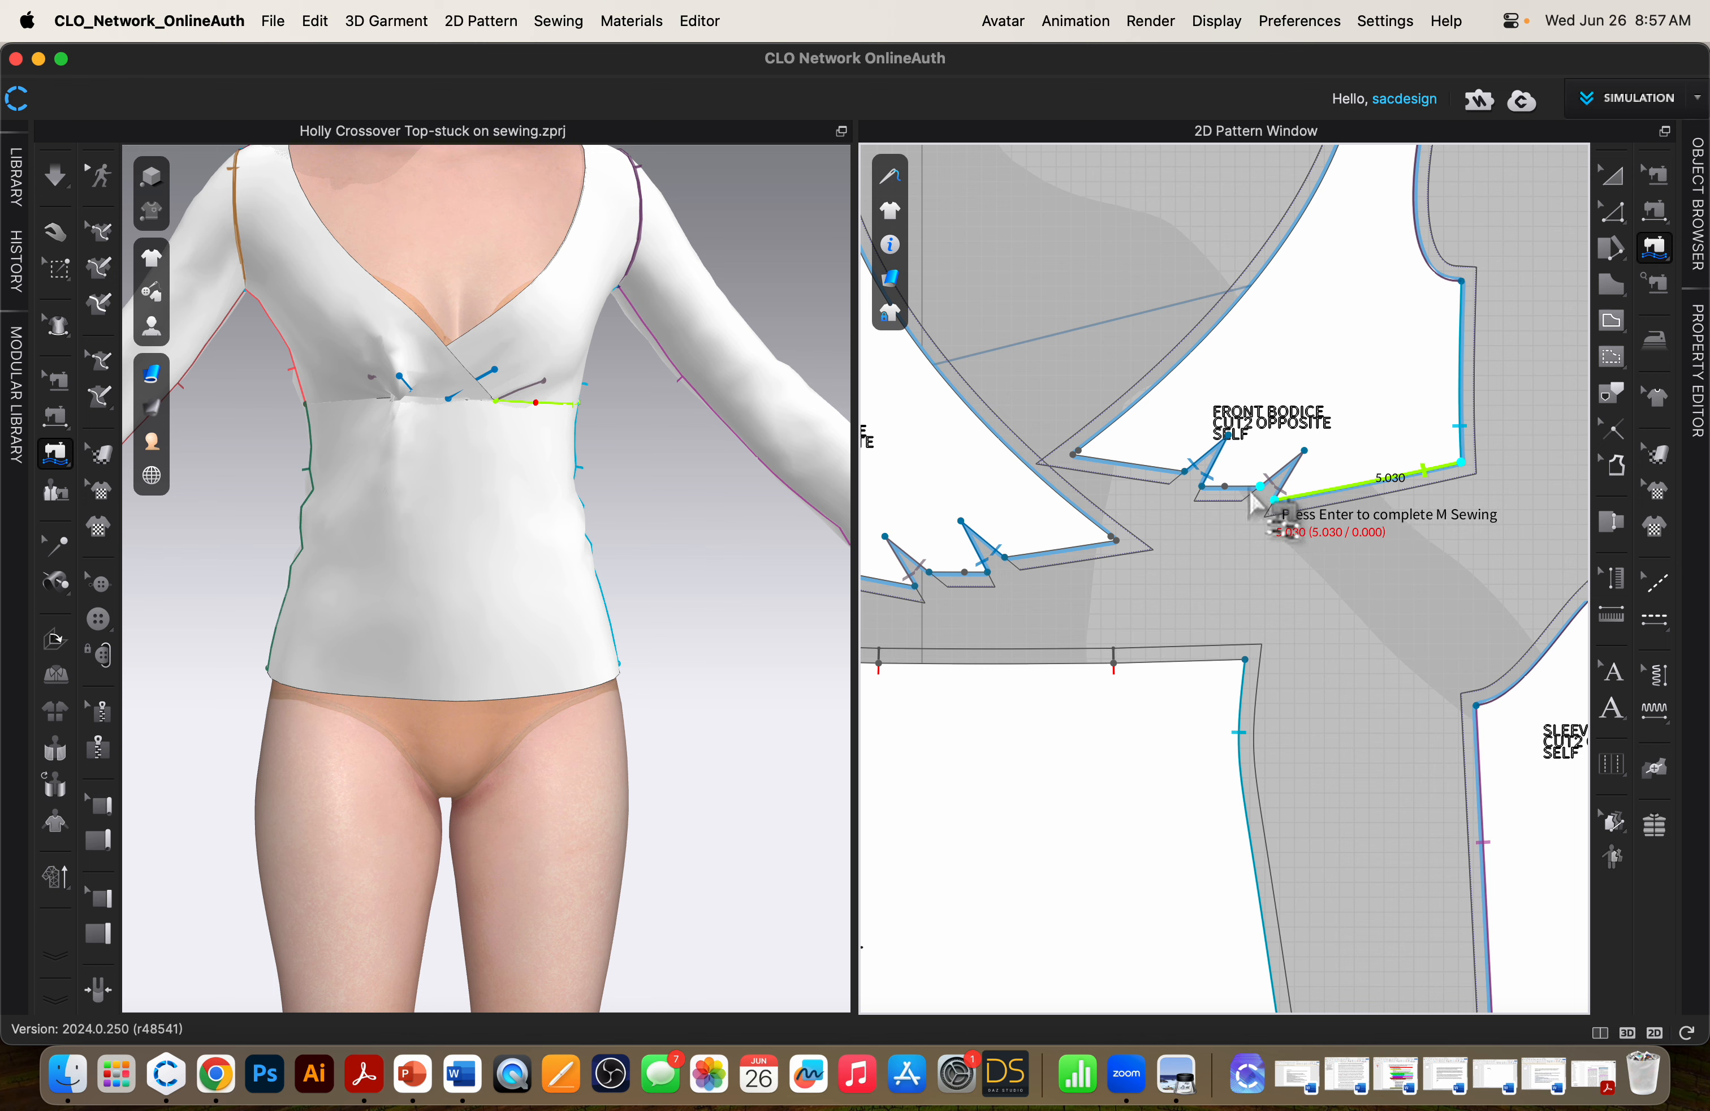
pyautogui.click(1202, 487)
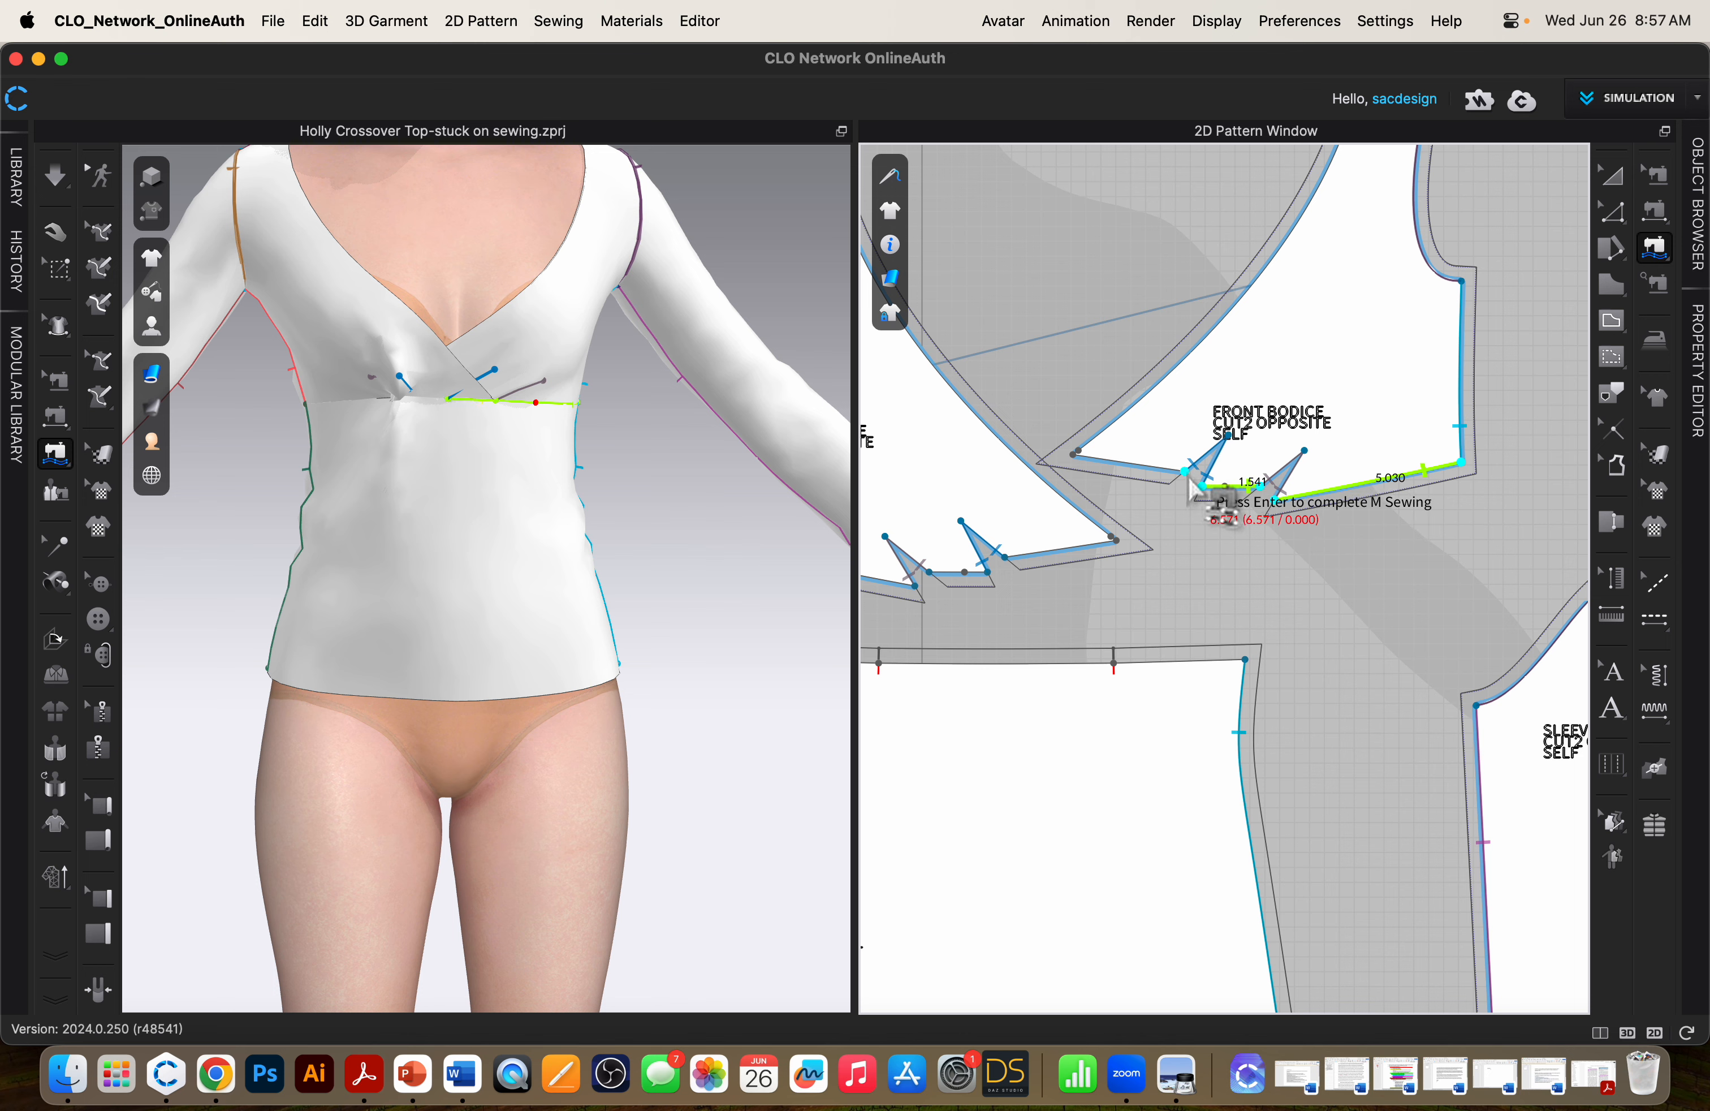
pyautogui.click(1073, 466)
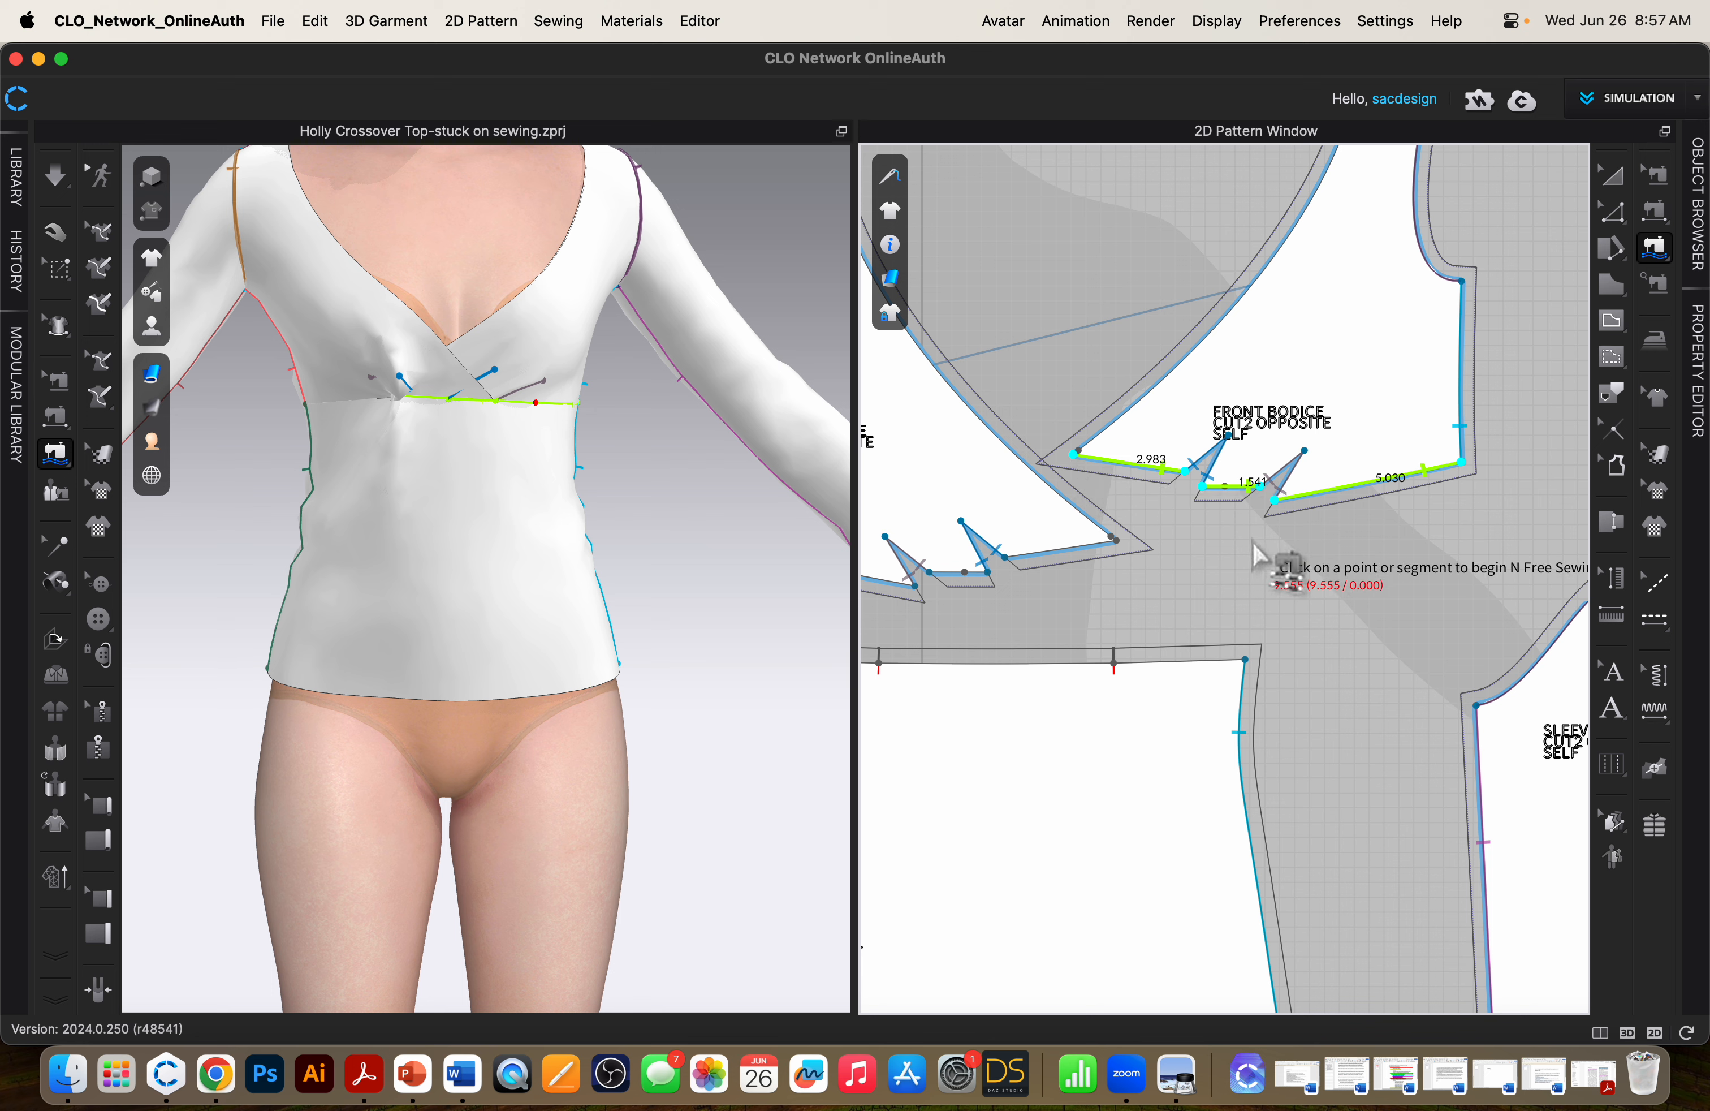
# Sew those bodice segments to the lower front's top edge, from its right-hand side seam corner for a matching length of 9.555.
pyautogui.click(1245, 659)
pyautogui.moveTo(1148, 672); pyautogui.dragTo(1325, 685, button='middle')
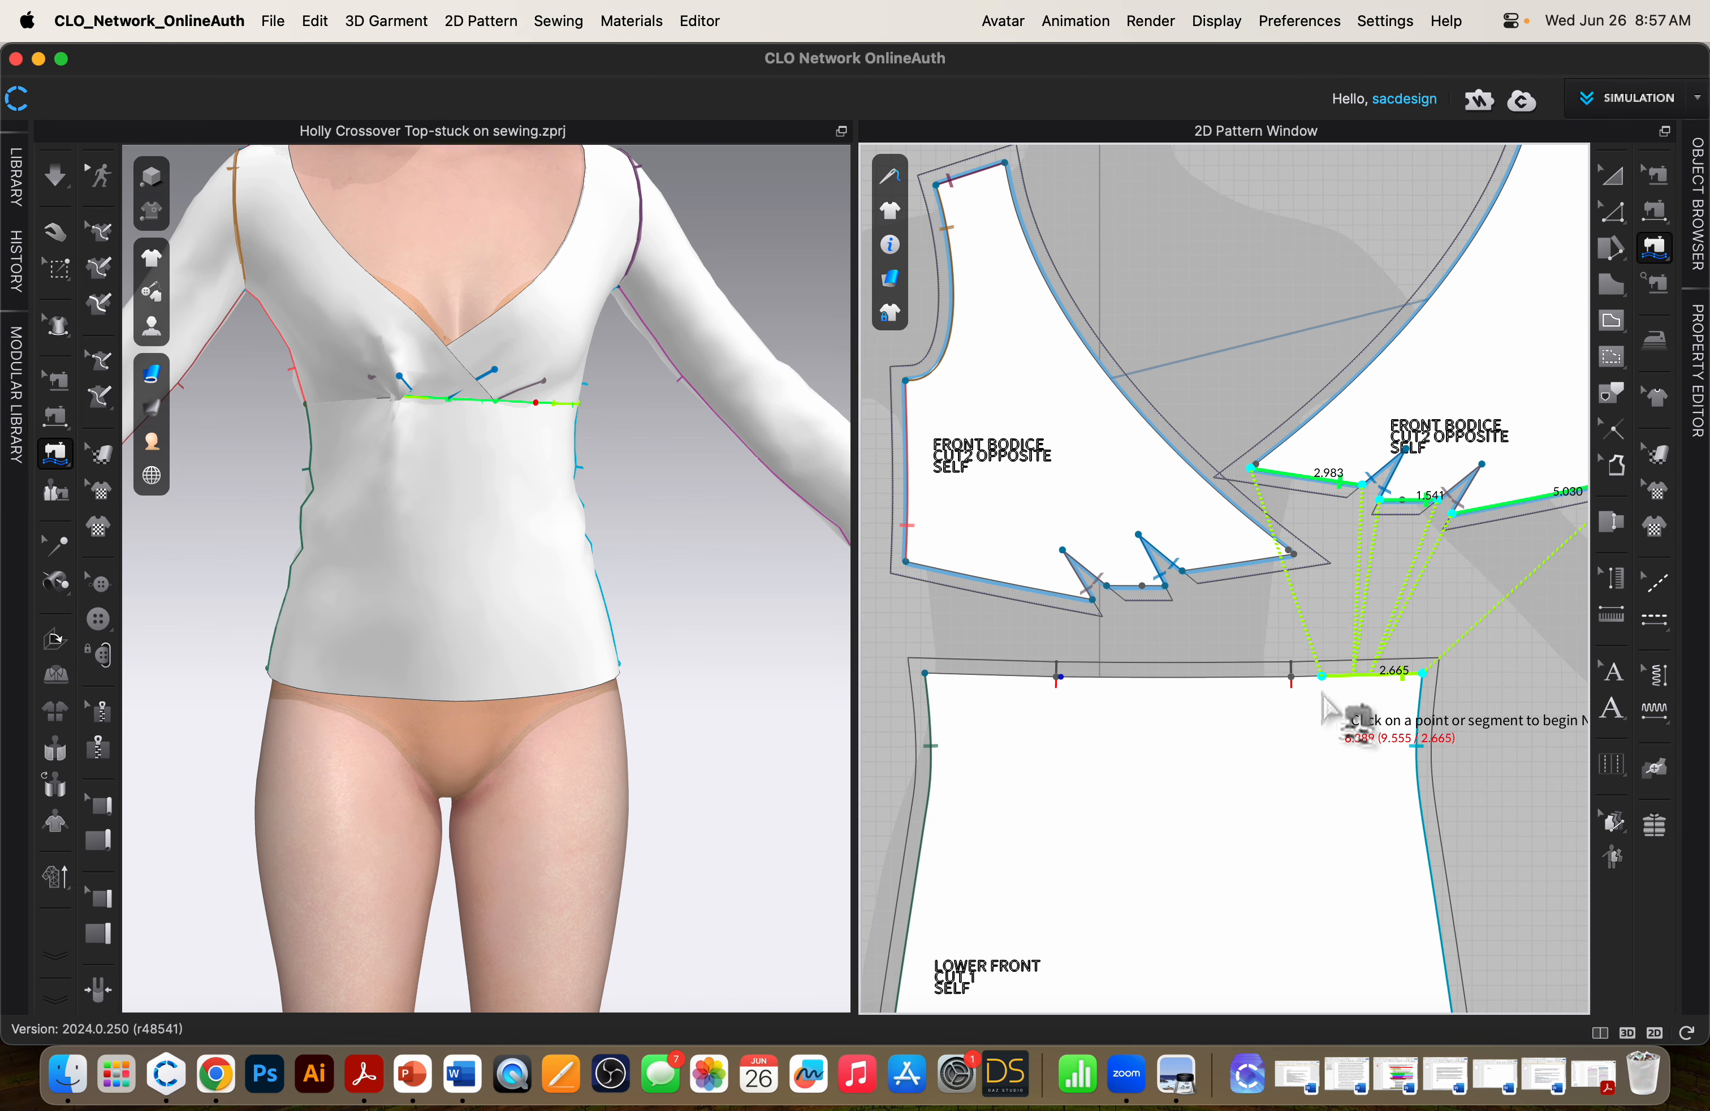
pyautogui.scroll(3, 1060, 696)
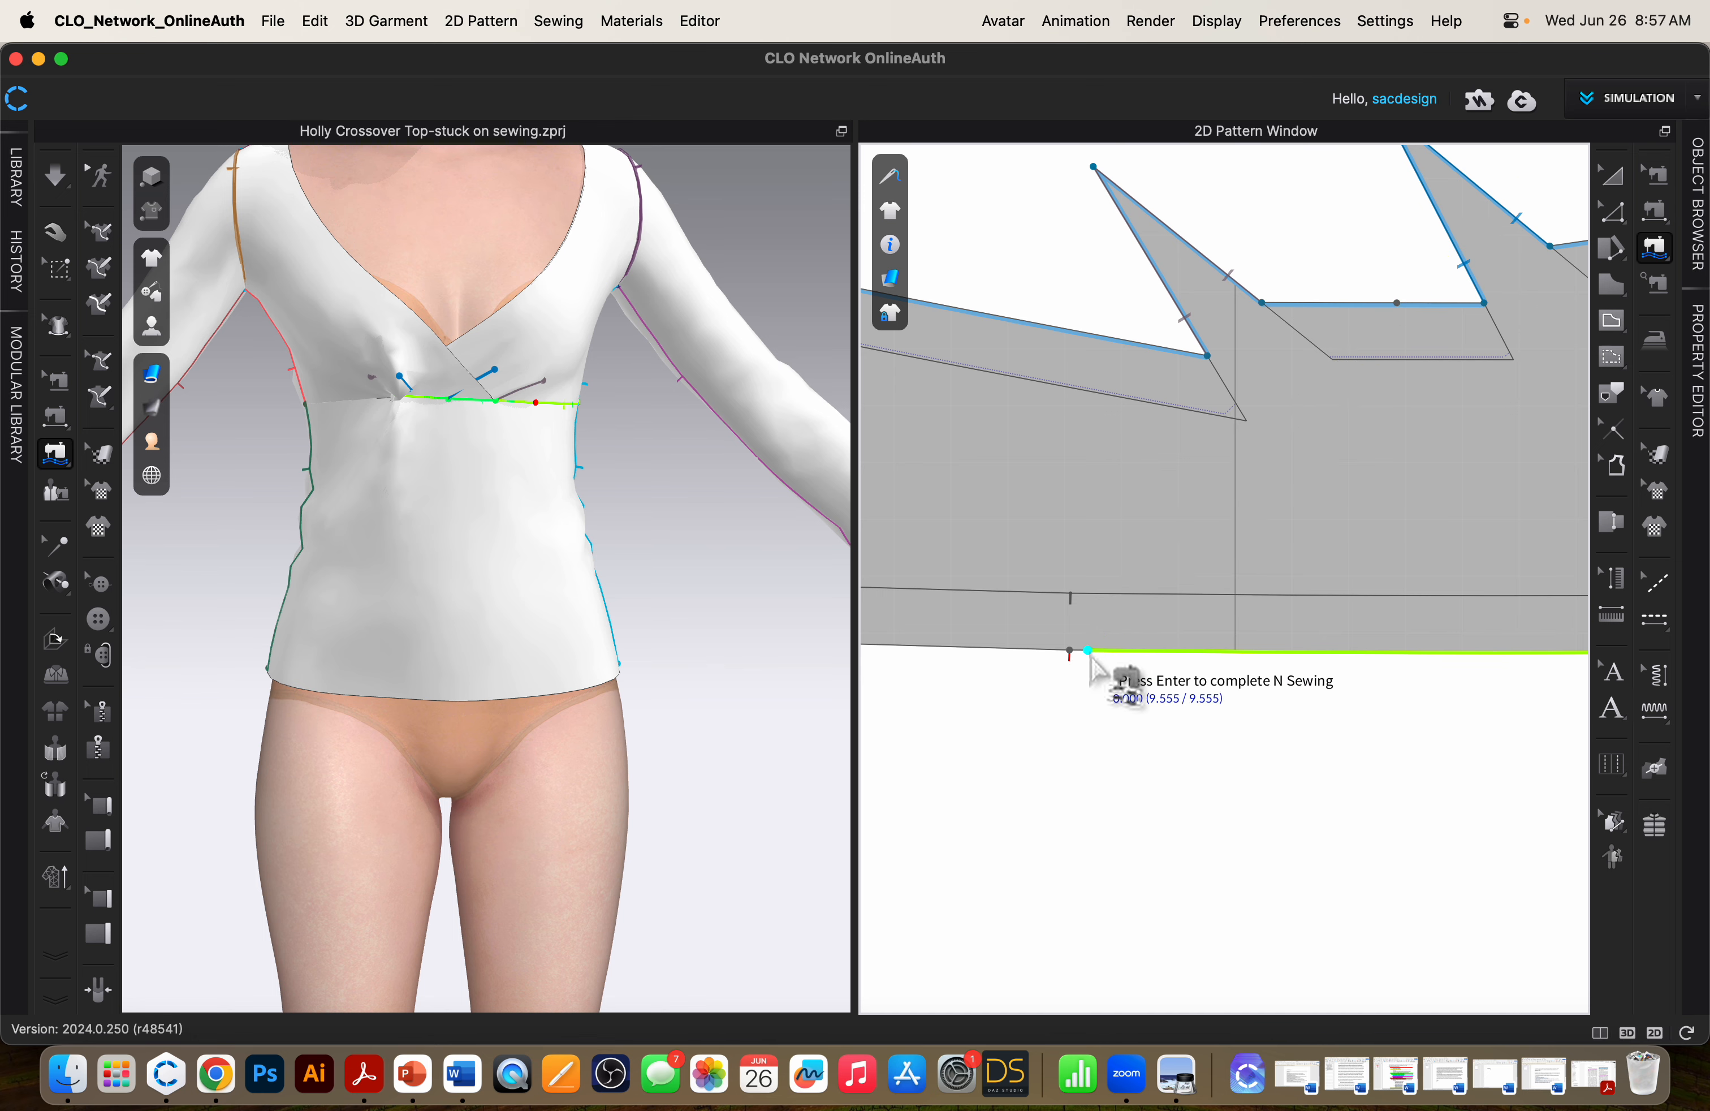
pyautogui.click(1088, 650)
pyautogui.press('Return')
# Simulate the garment with only the right-hand front bodice sewn at the waist and undo the resulting drape.
pyautogui.scroll(-5, 1125, 682)
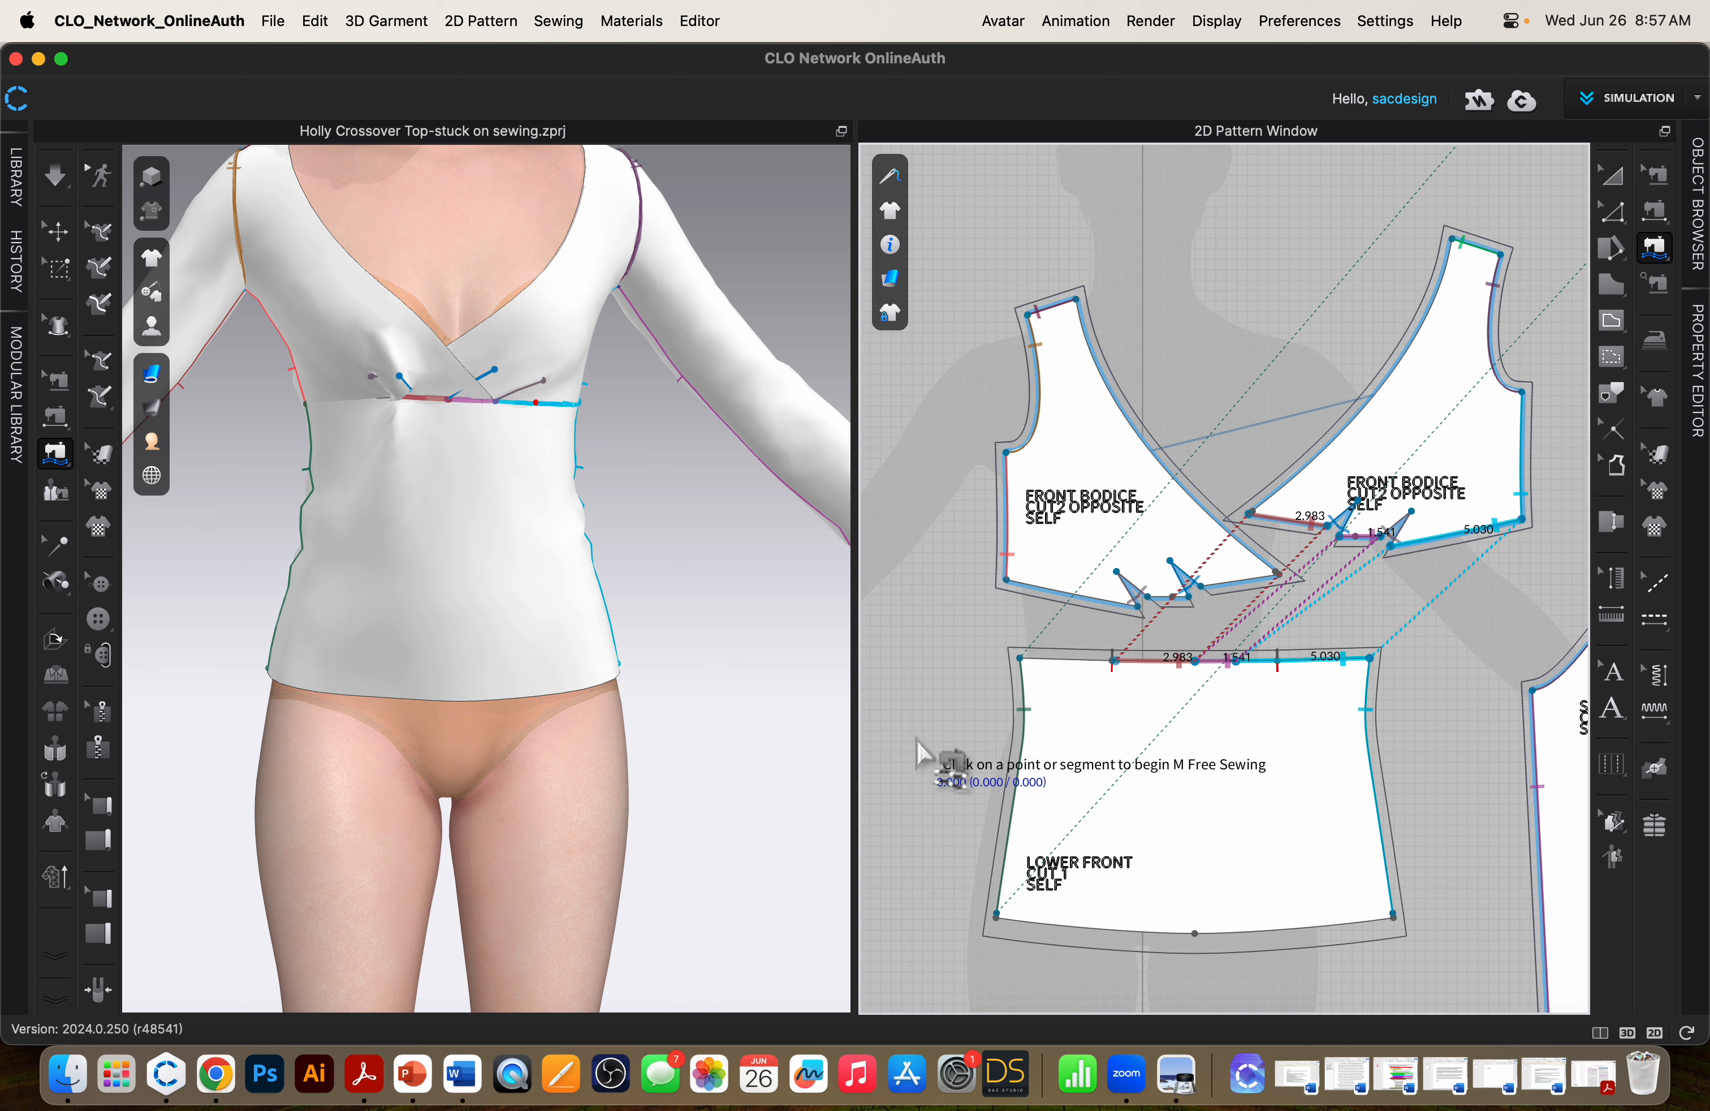
pyautogui.press('space')
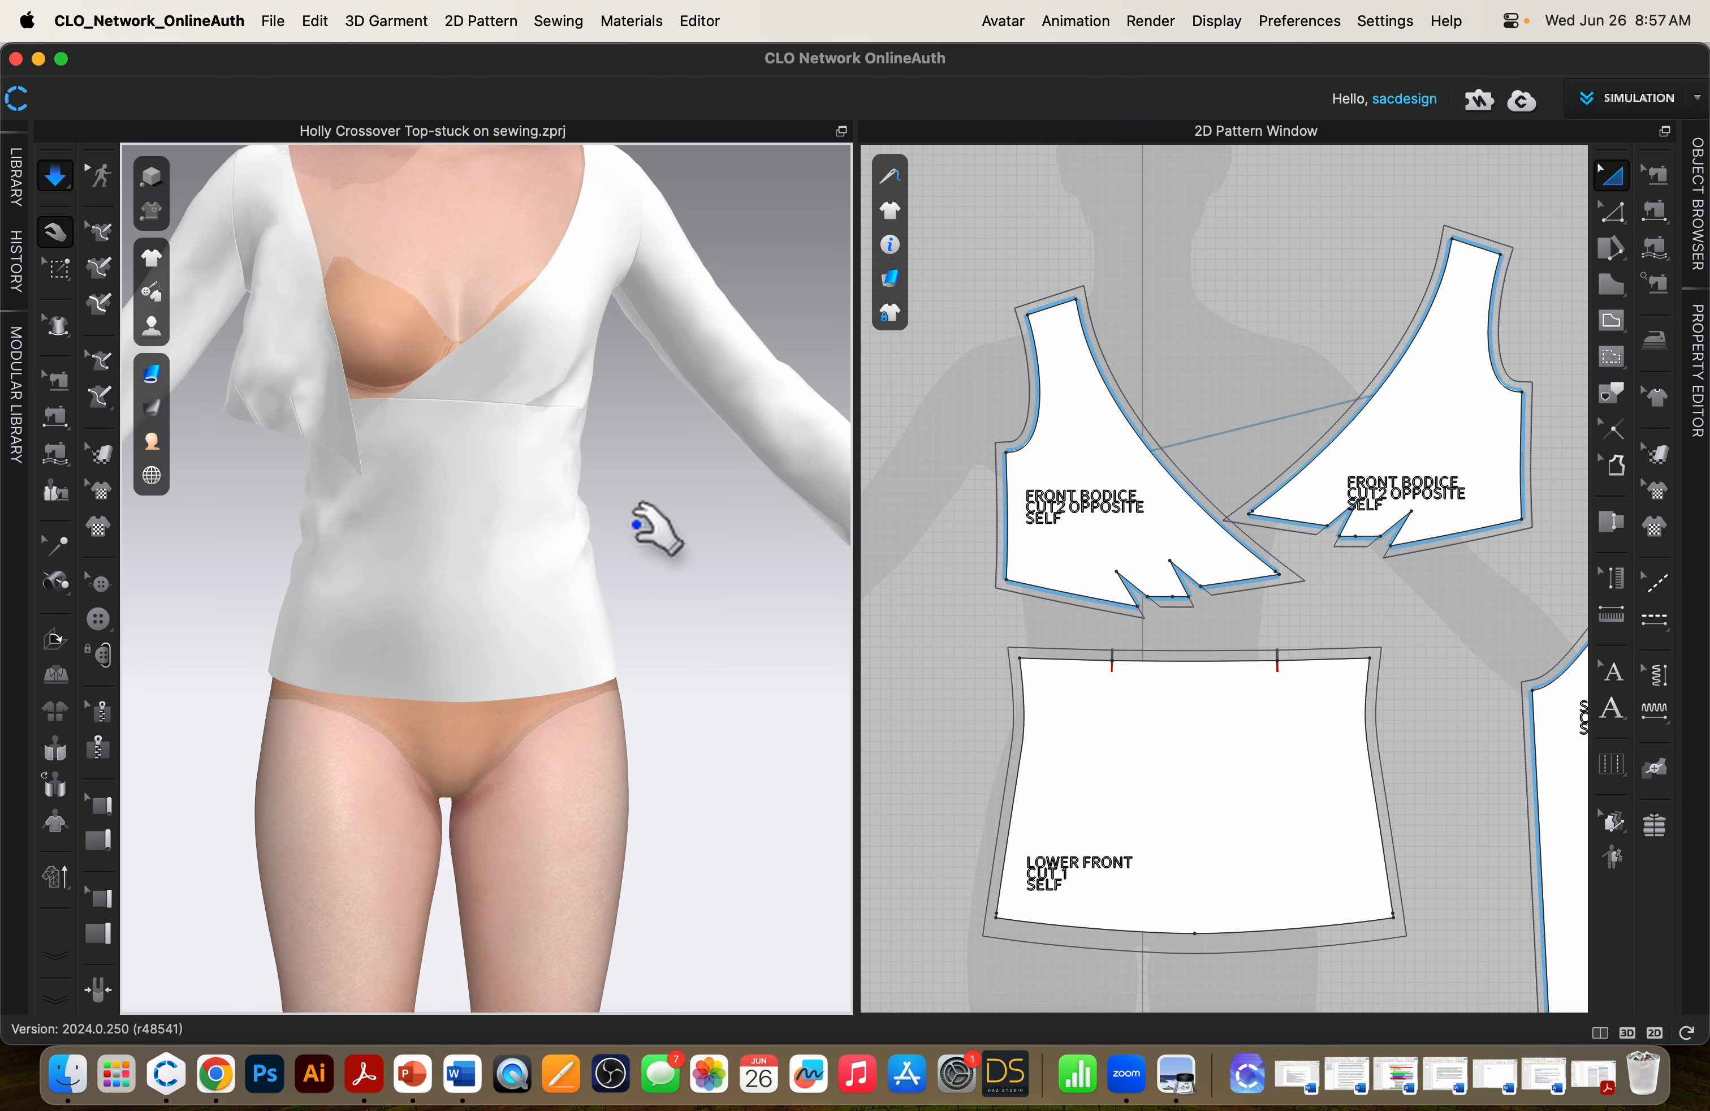
pyautogui.press('space')
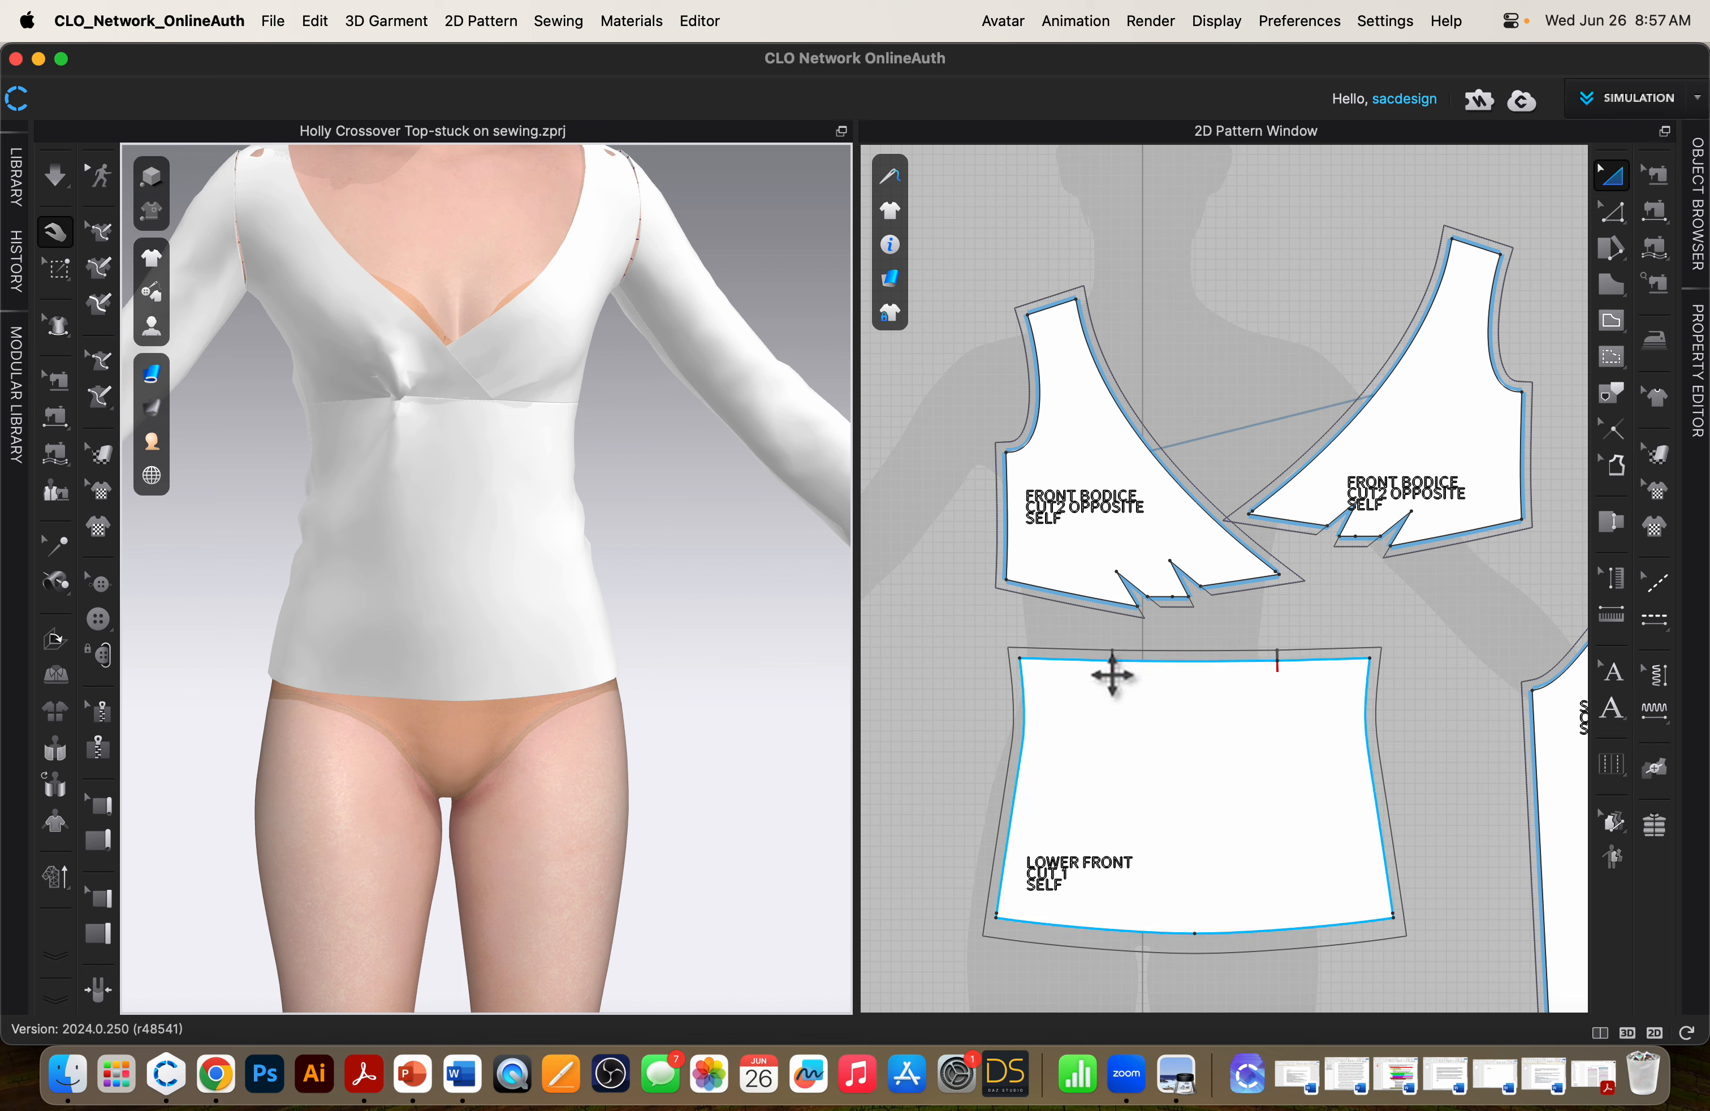
pyautogui.click(1655, 249)
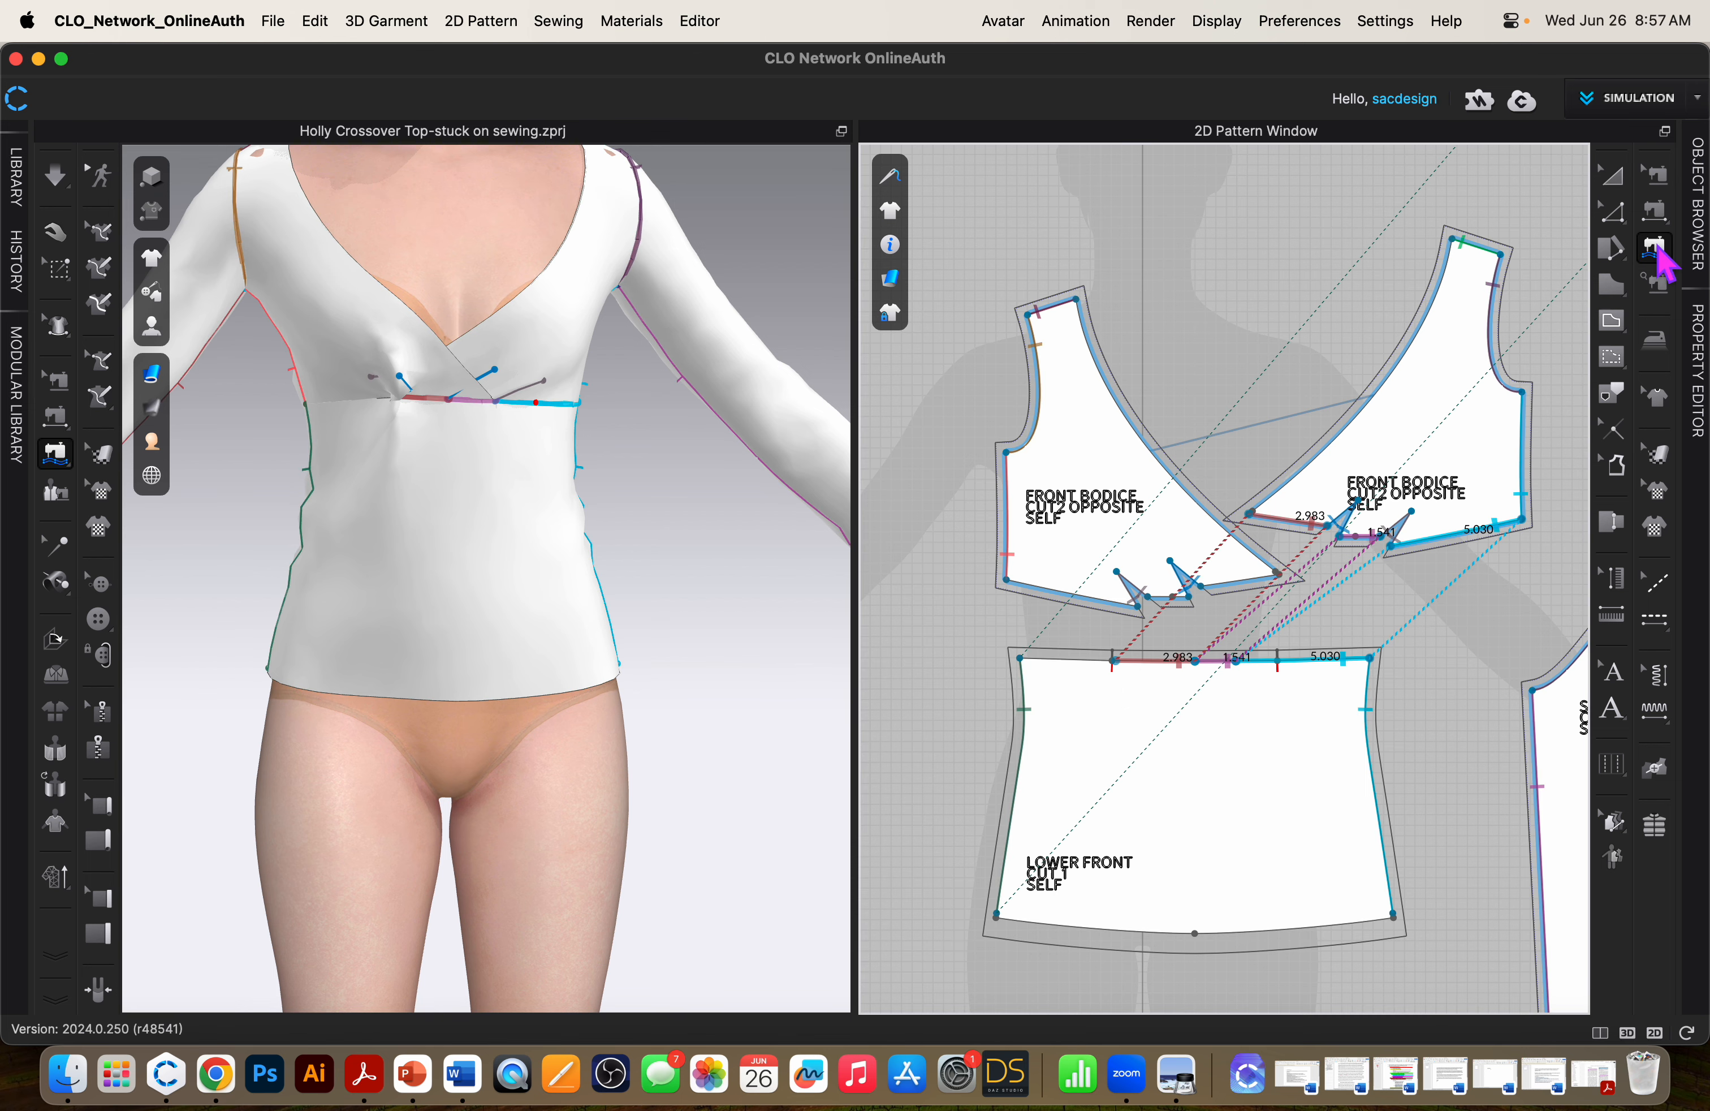
pyautogui.click(1148, 597)
pyautogui.click(1190, 598)
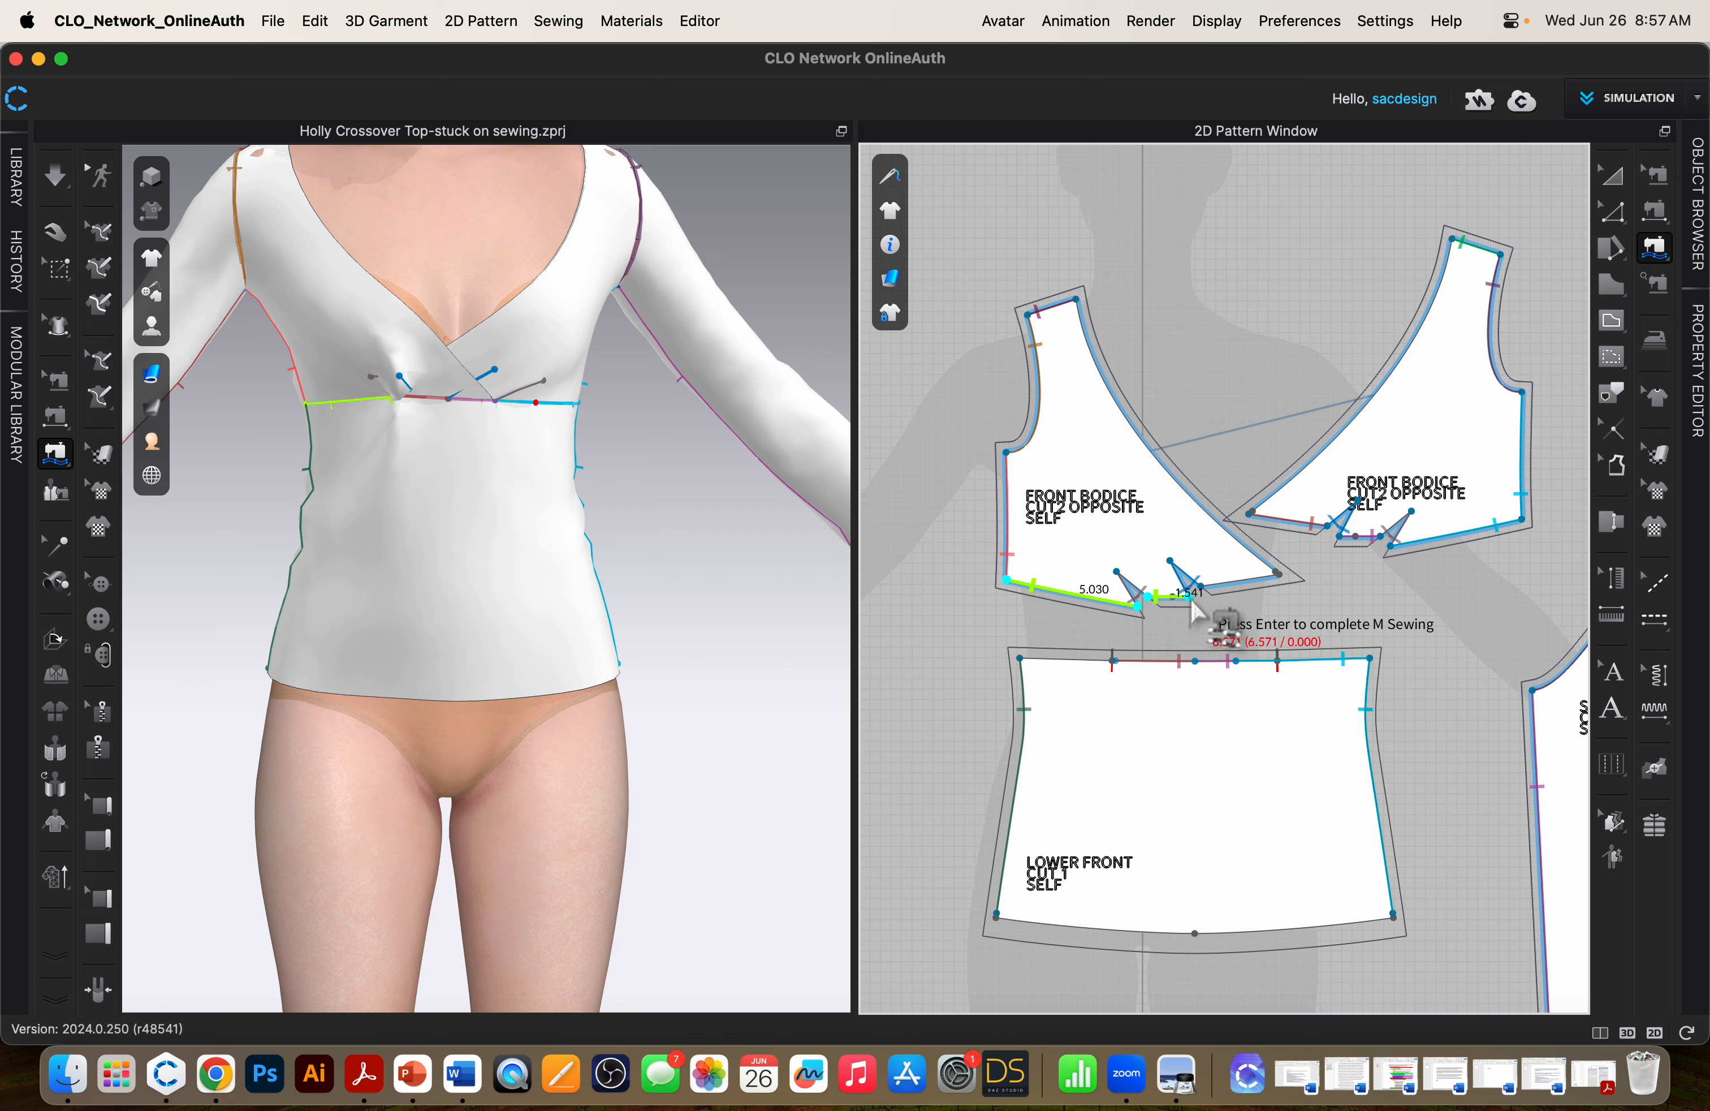
pyautogui.click(1202, 586)
pyautogui.click(1278, 576)
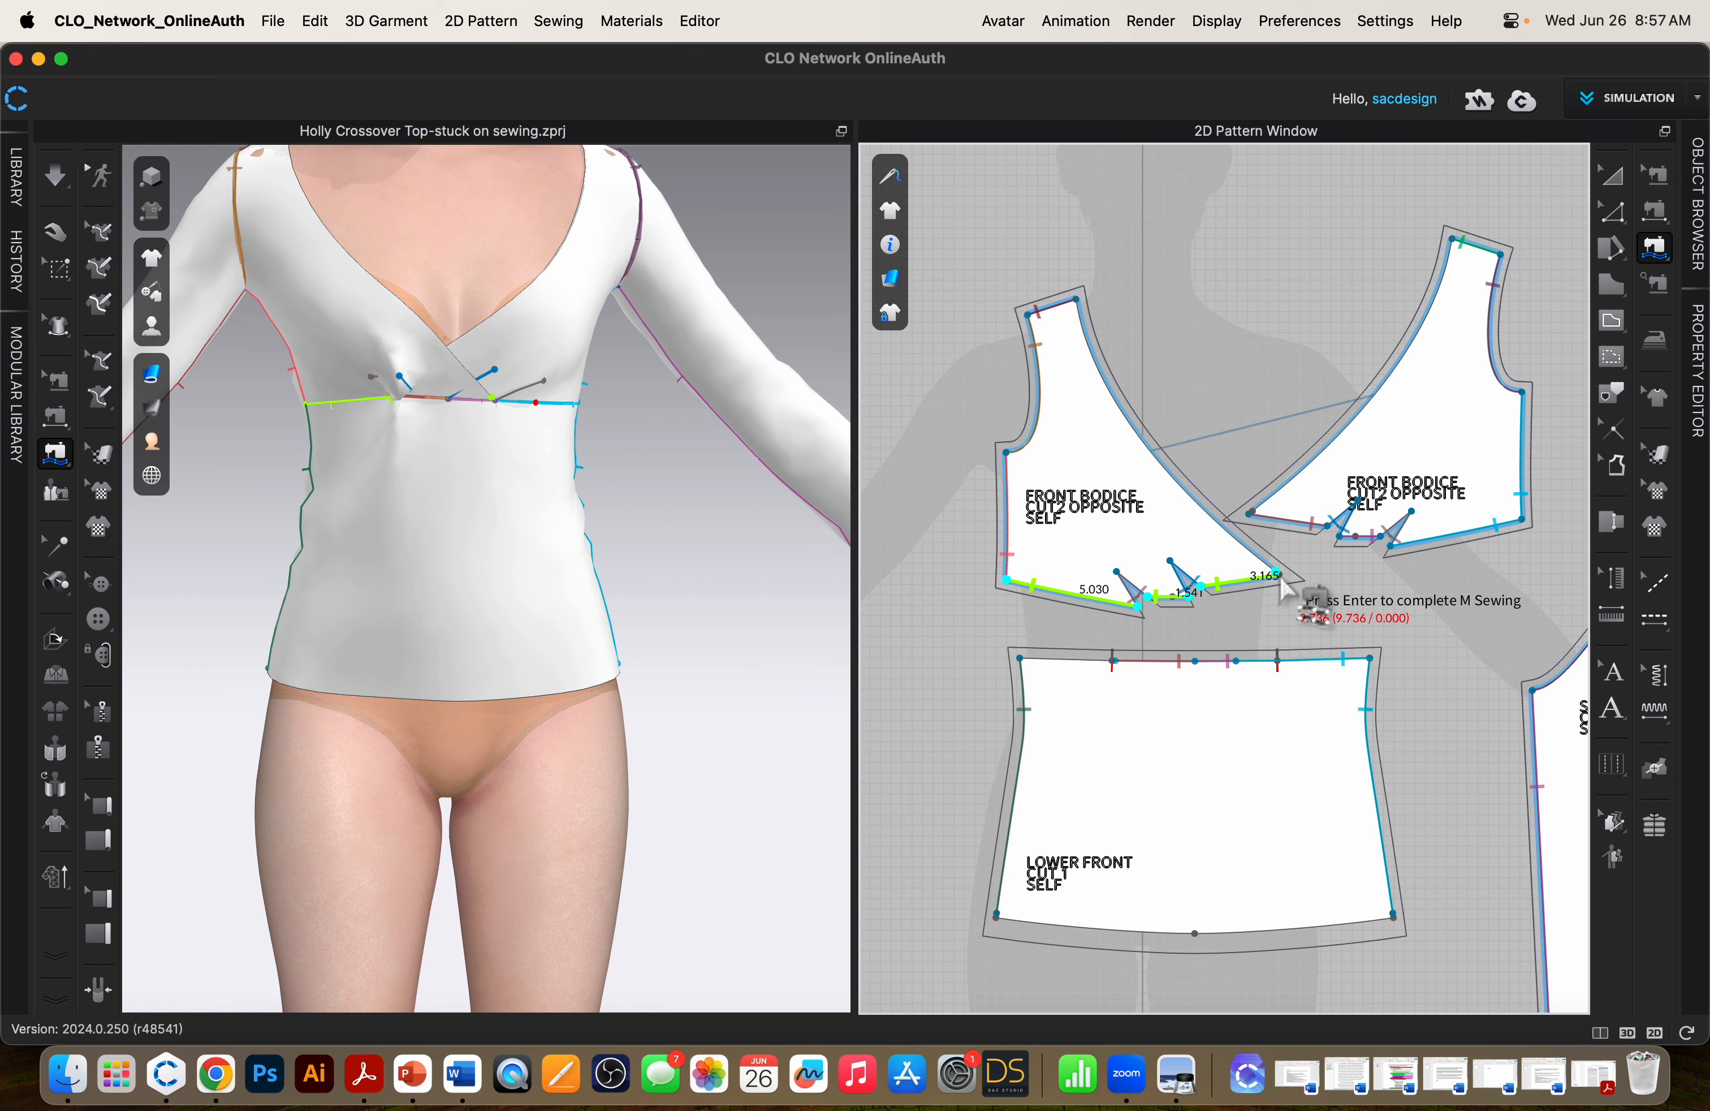
pyautogui.scroll(6, 1283, 605)
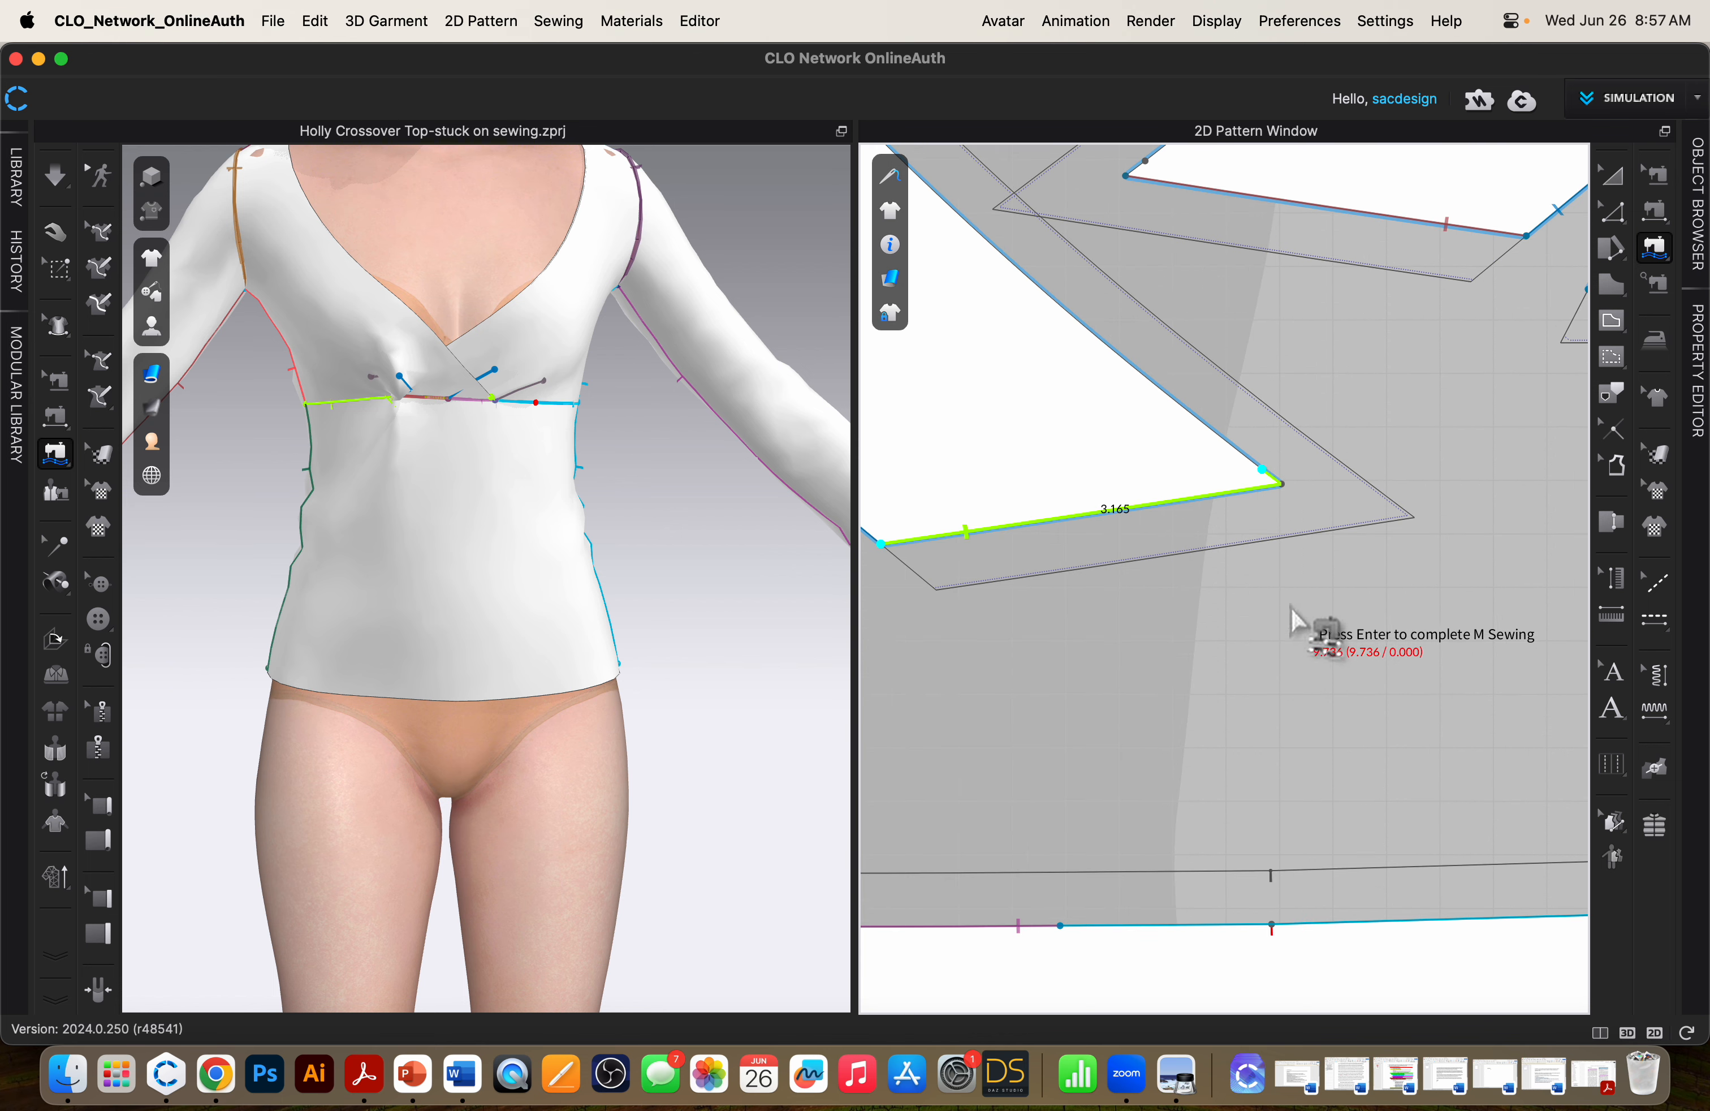
pyautogui.press('Return')
pyautogui.scroll(-6, 1294, 650)
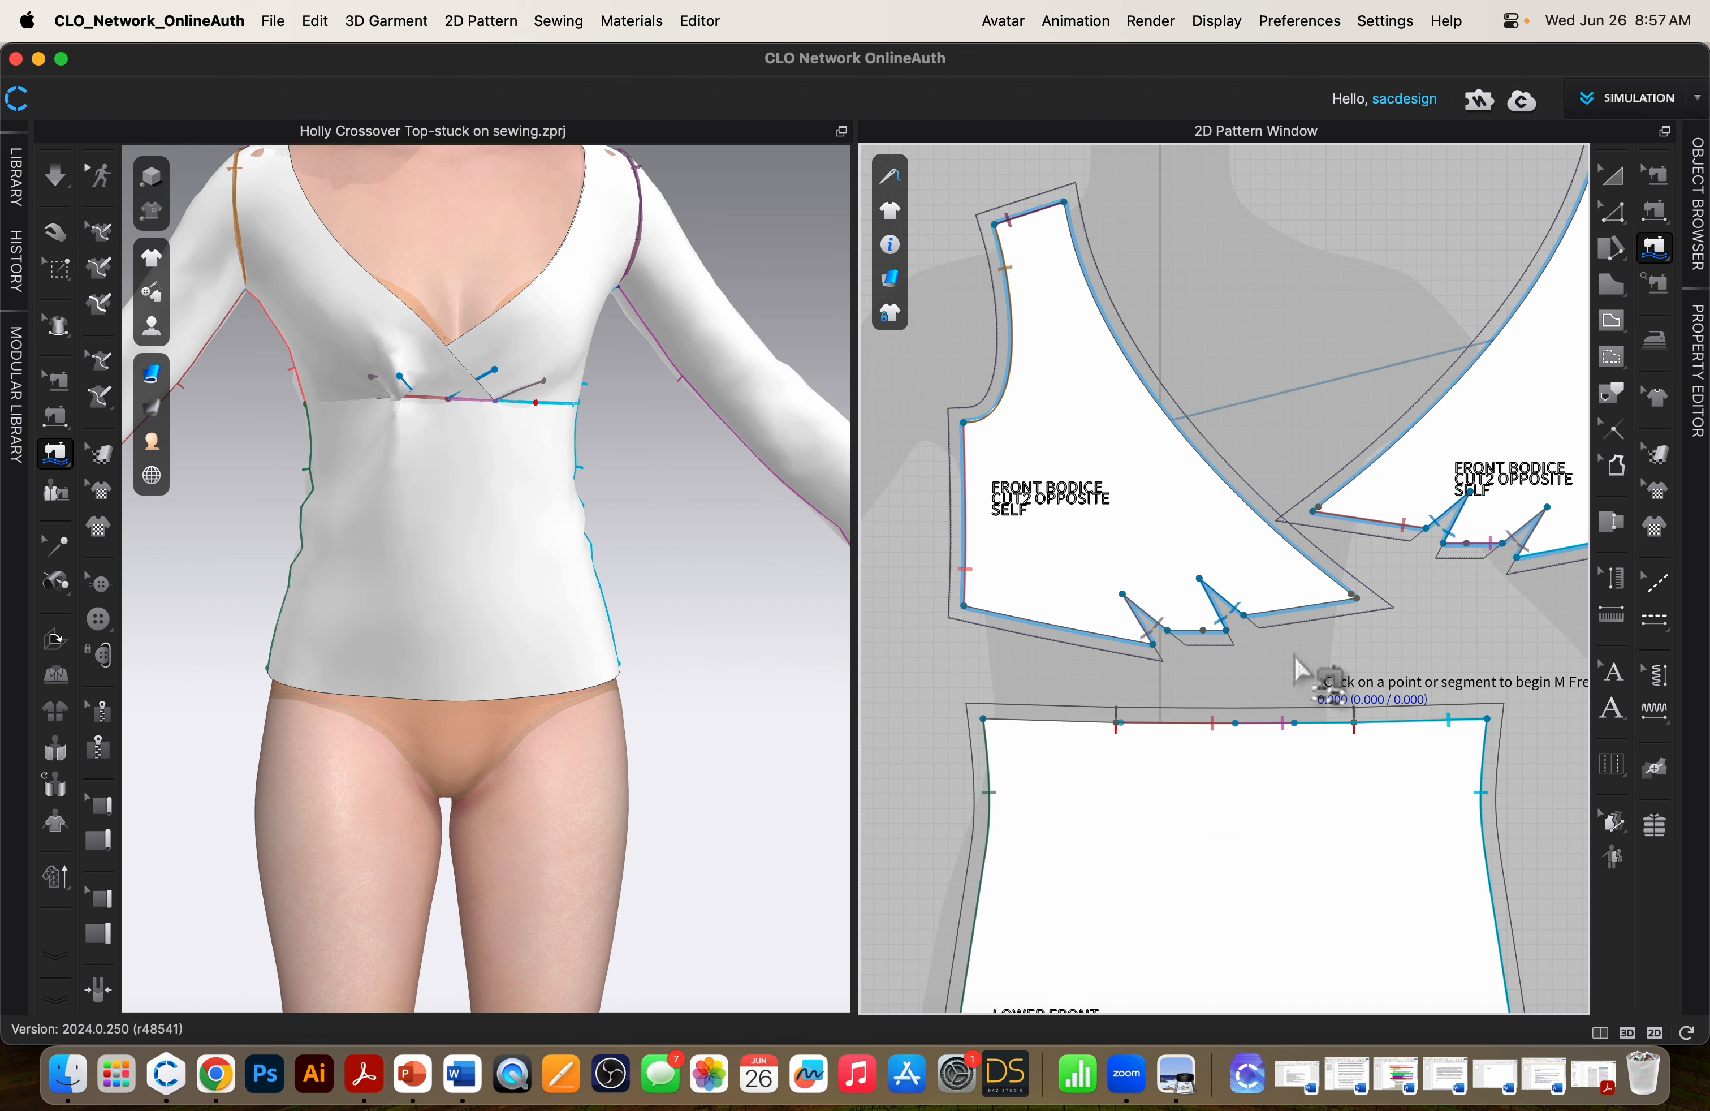
# With M:N free sewing, define the left-hand front bodice's three waist edge segments from side seam to centre front point, skipping the dart openings.
pyautogui.click(964, 605)
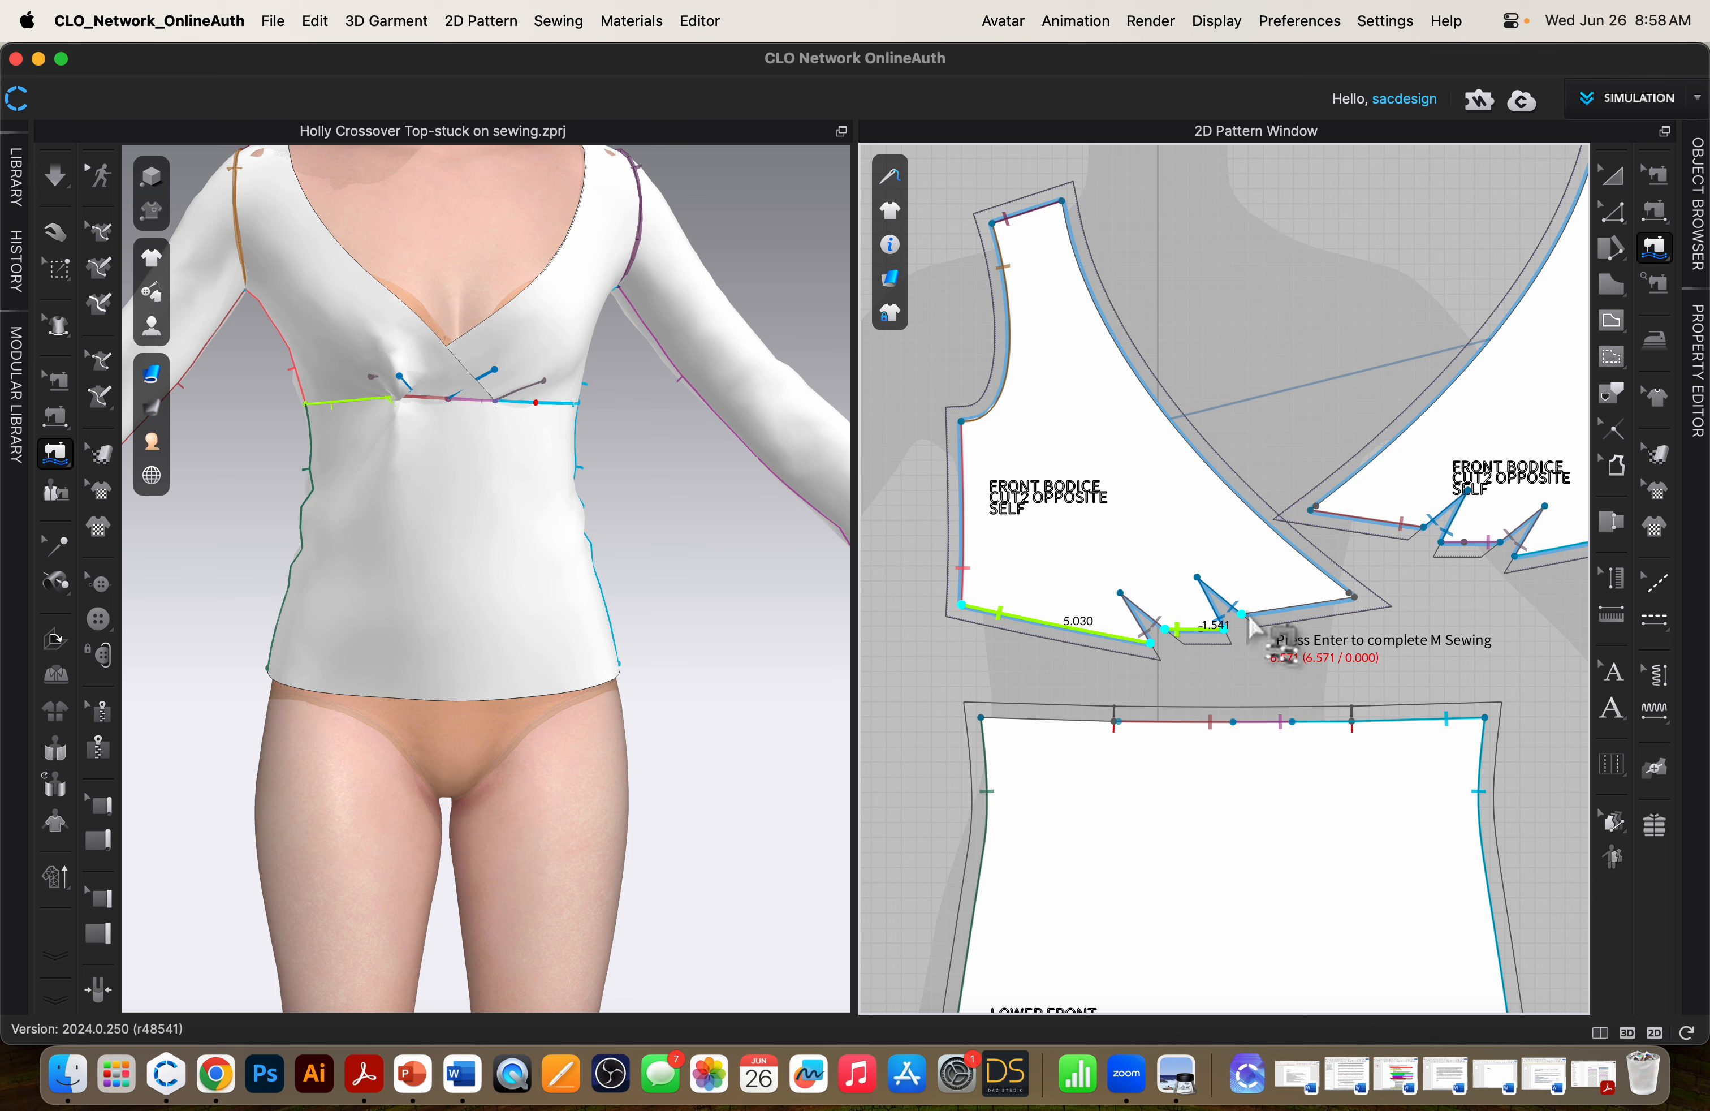
pyautogui.scroll(3, 1377, 631)
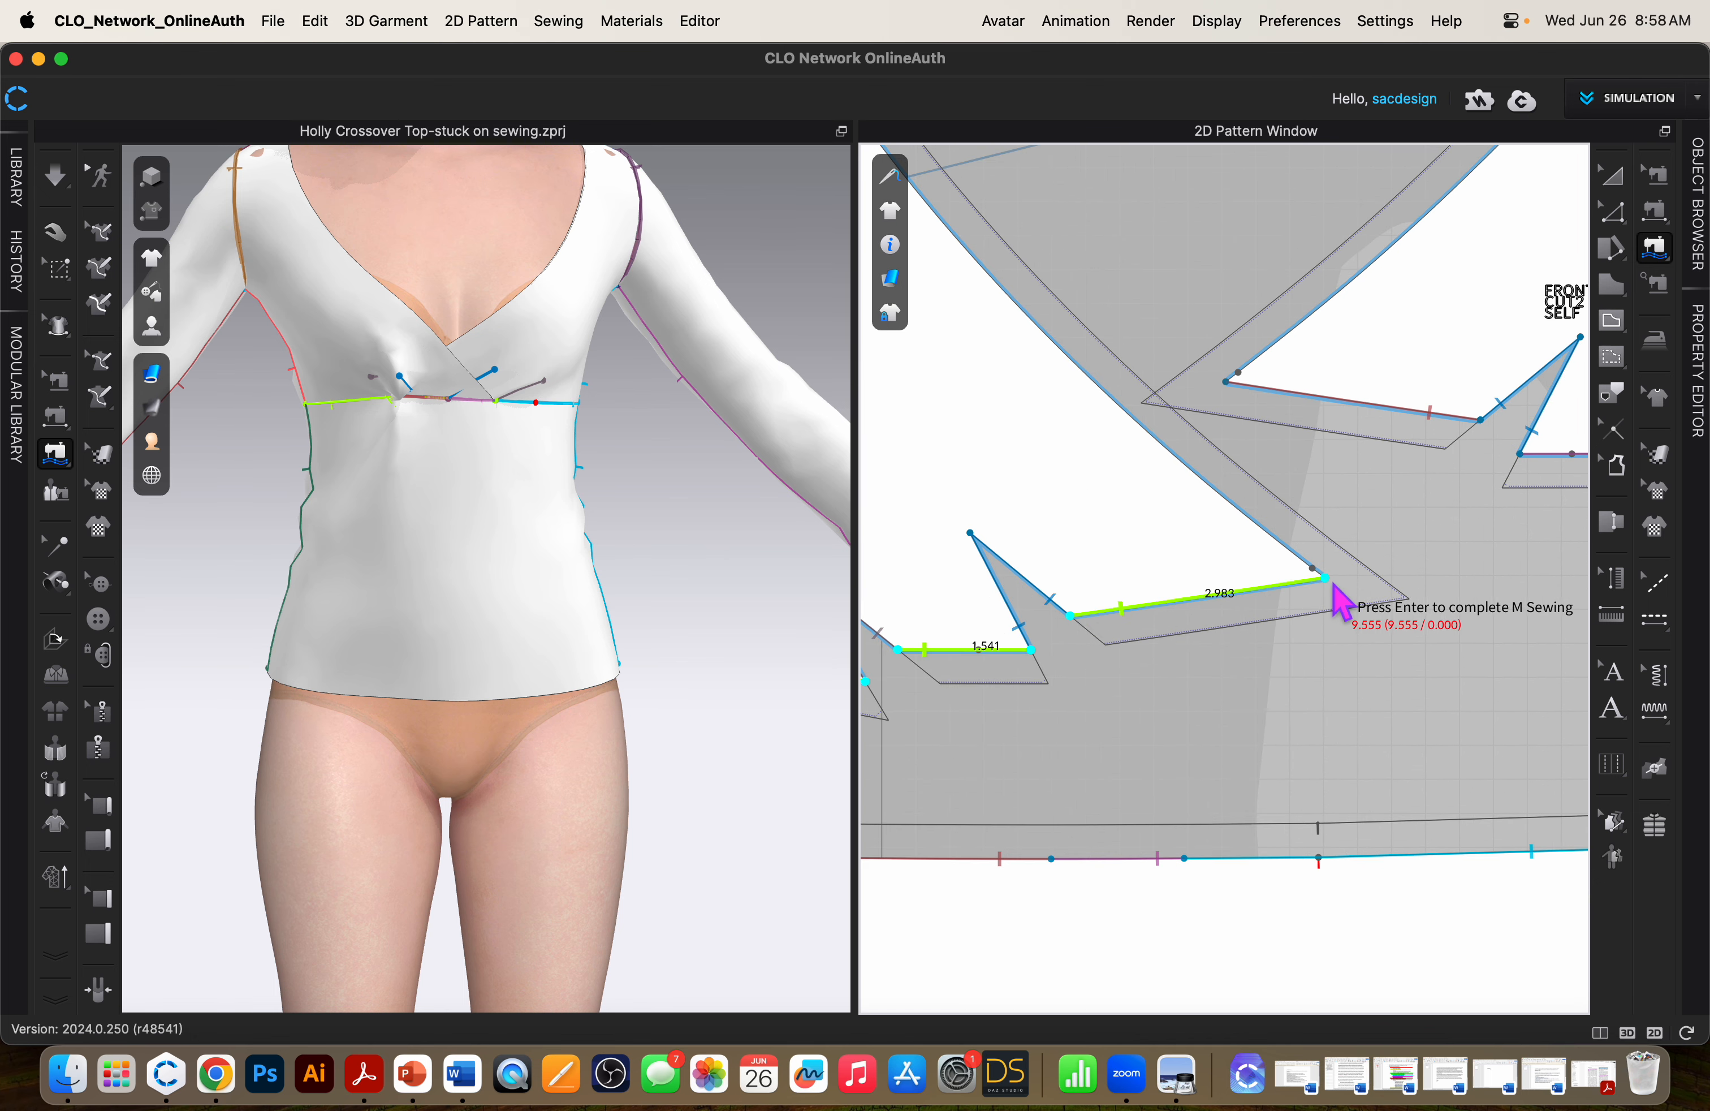
pyautogui.press('Return')
# Sew those left-hand bodice segments to the lower front's top edge, from its left-hand side seam corner for a matching length of 9.555.
pyautogui.scroll(-5, 1272, 692)
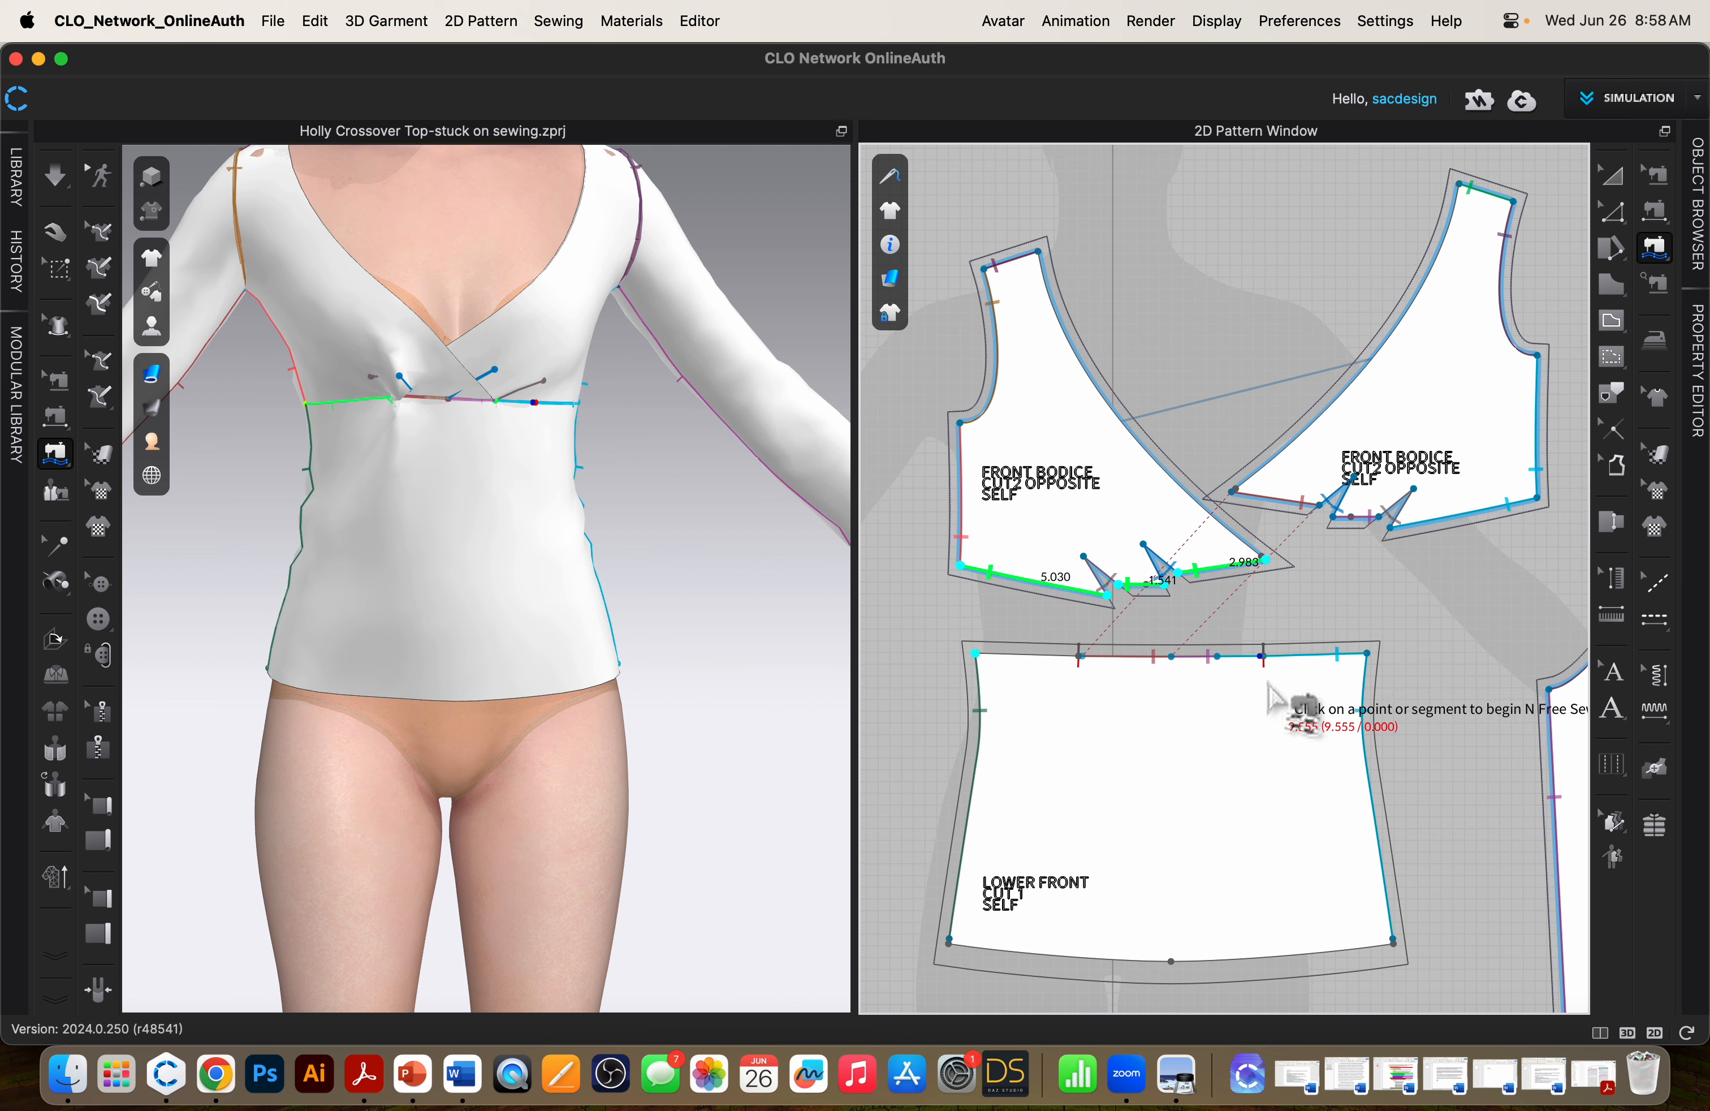
pyautogui.scroll(6, 1285, 699)
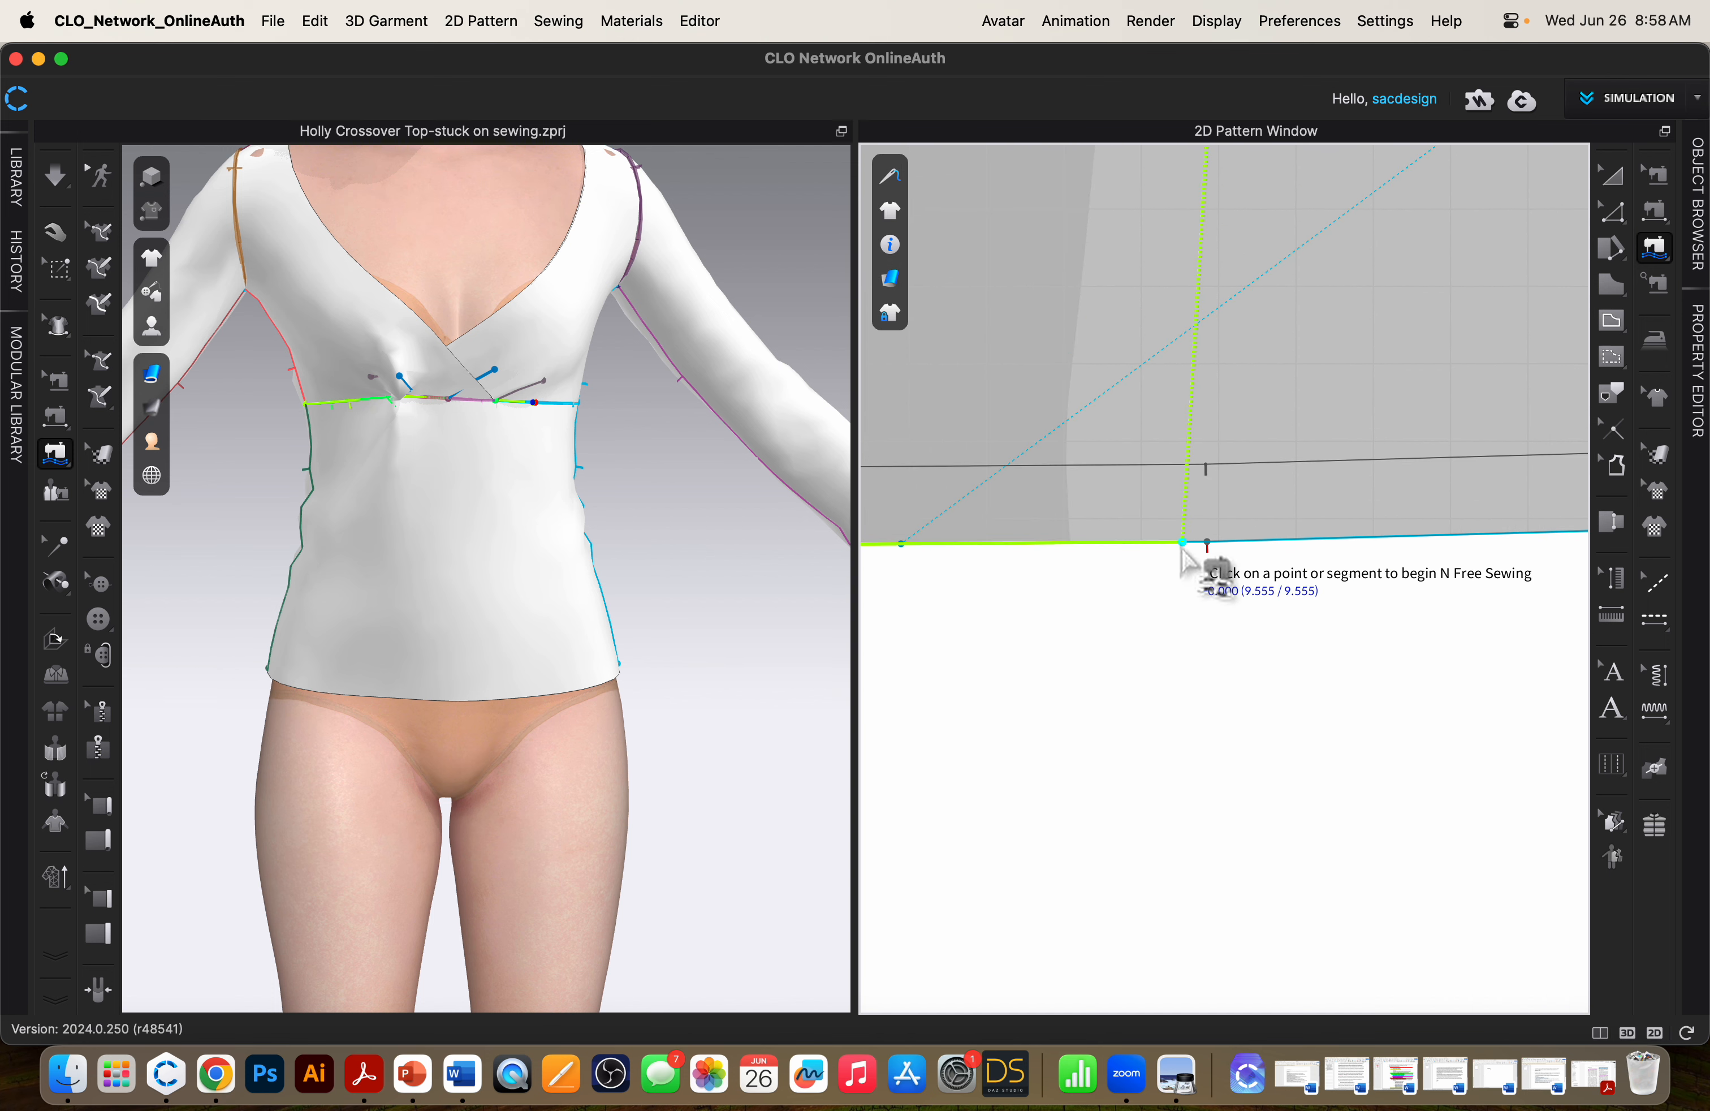
pyautogui.click(1180, 550)
pyautogui.press('Return')
pyautogui.scroll(-6, 1107, 637)
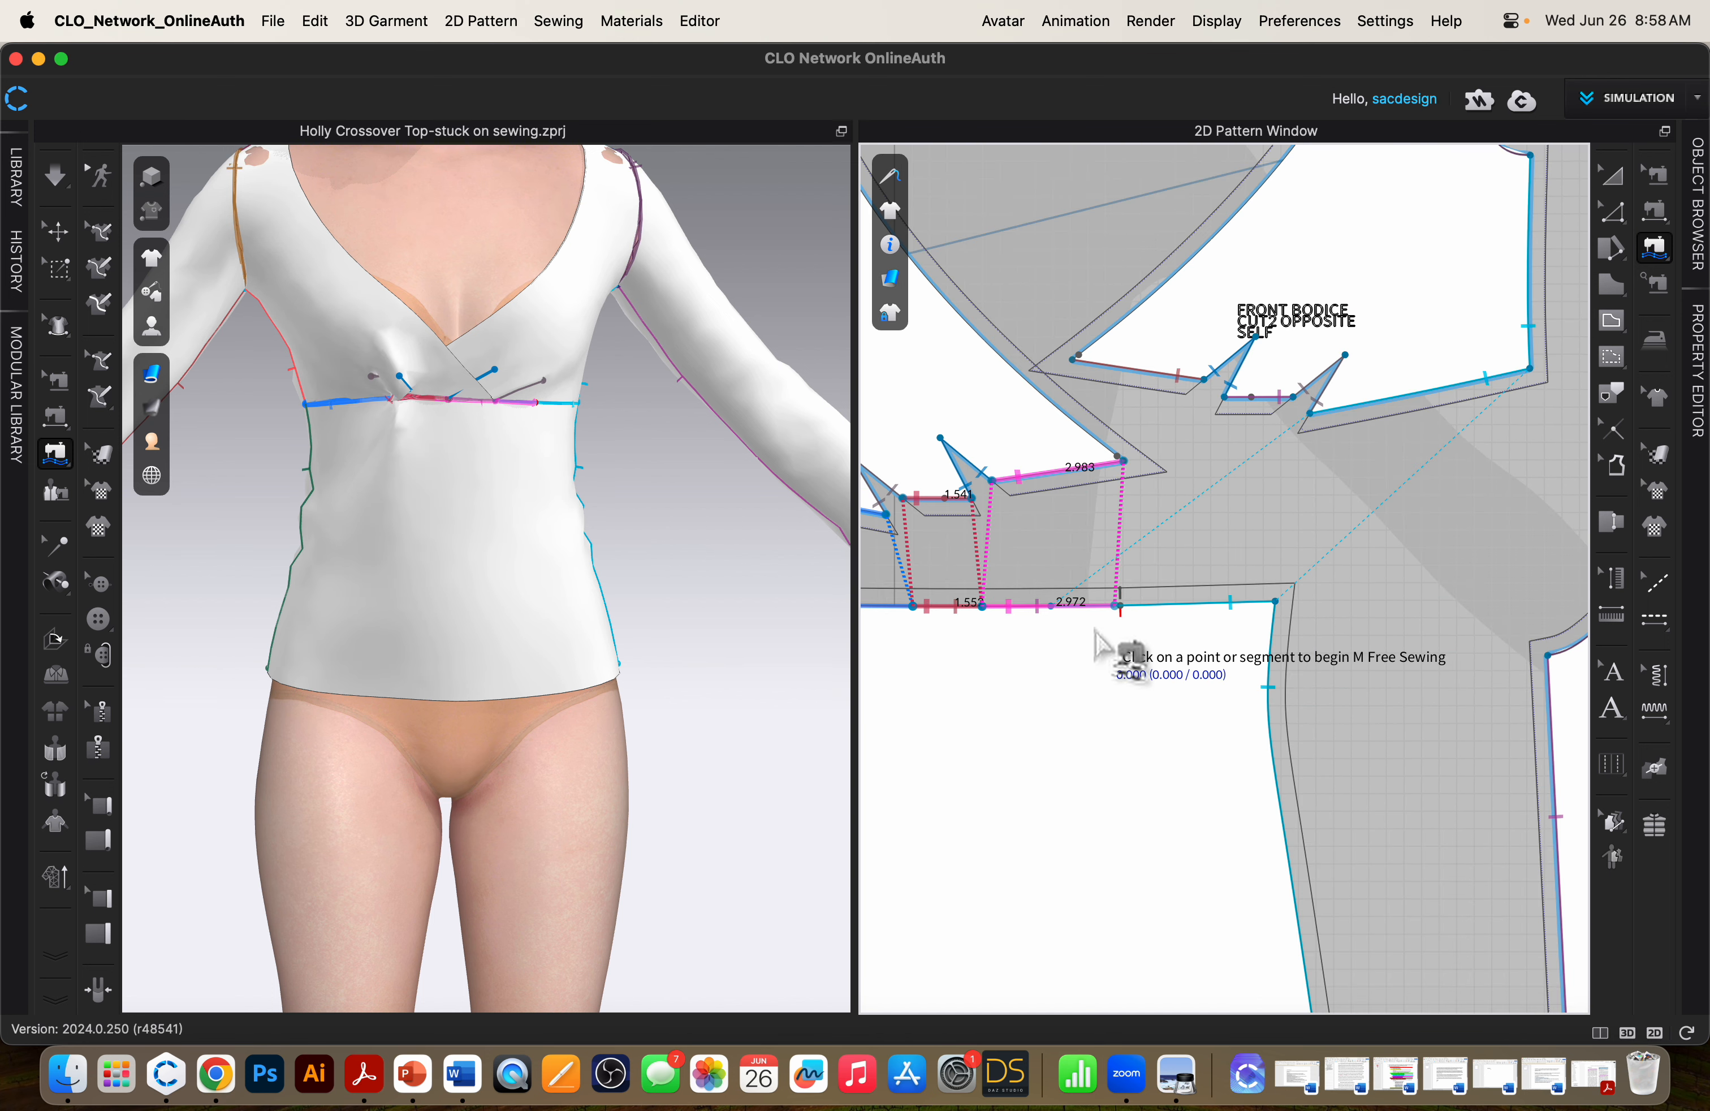
# Simulate the garment with both front bodices sewn at the waist and pull the lower front upward to settle its drape.
pyautogui.press('space')
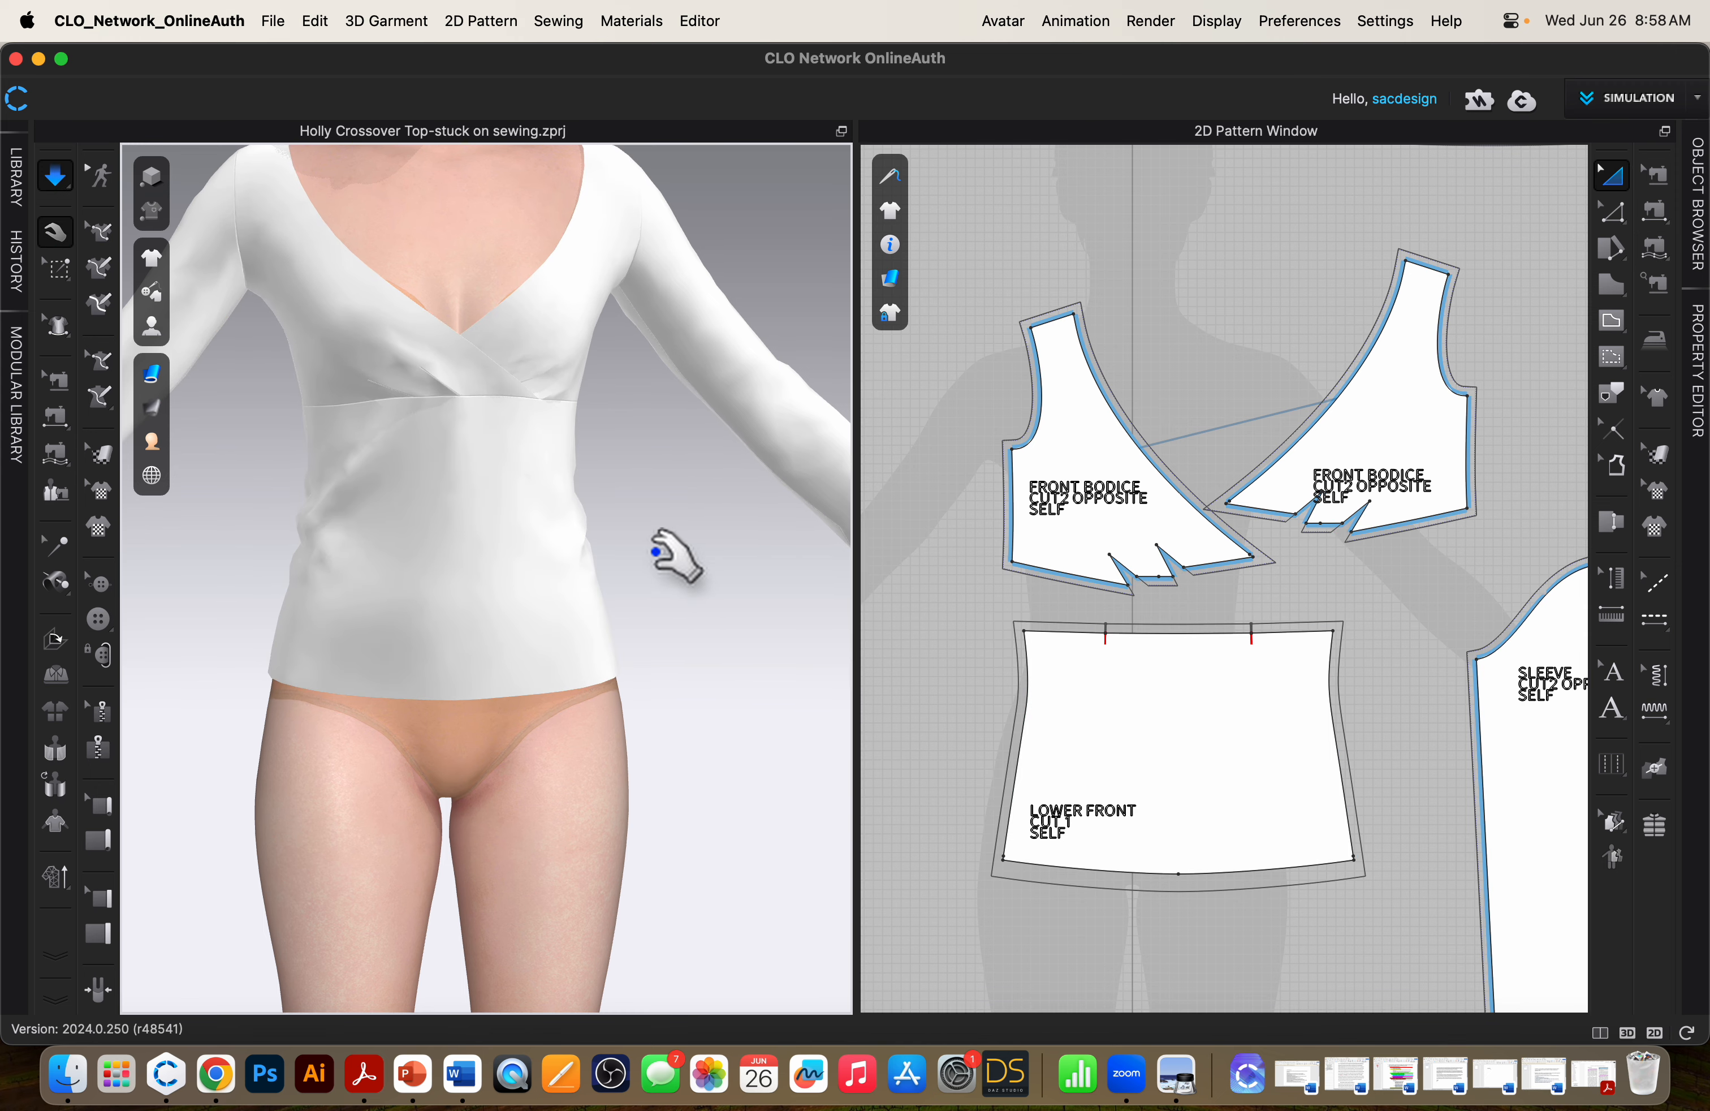
pyautogui.click(387, 600)
pyautogui.moveTo(387, 600); pyautogui.dragTo(391, 505)
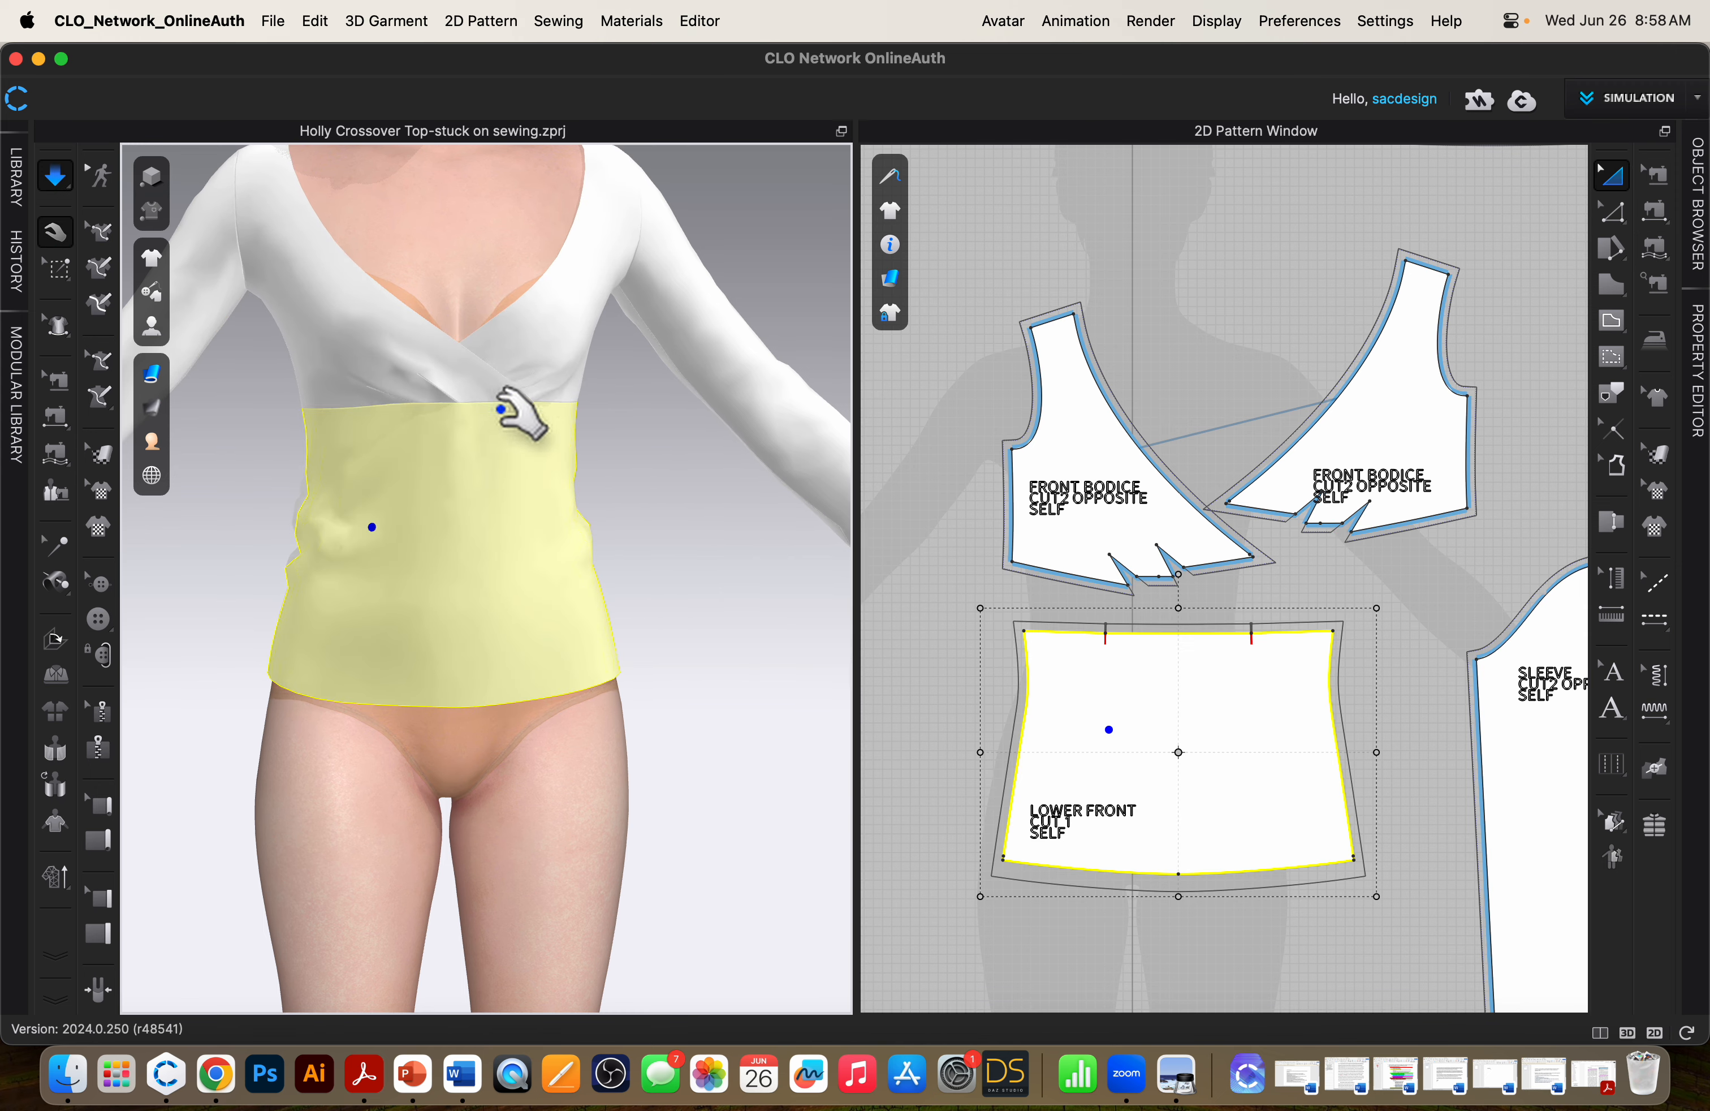
pyautogui.moveTo(551, 571)
pyautogui.mouseDown(button='right')
pyautogui.moveTo(508, 553)
pyautogui.moveTo(550, 597)
pyautogui.mouseUp(button='right')
# Show the Object Browser and Property Editor and examine which front bodice lies on top at the crossover.
pyautogui.click(1698, 209)
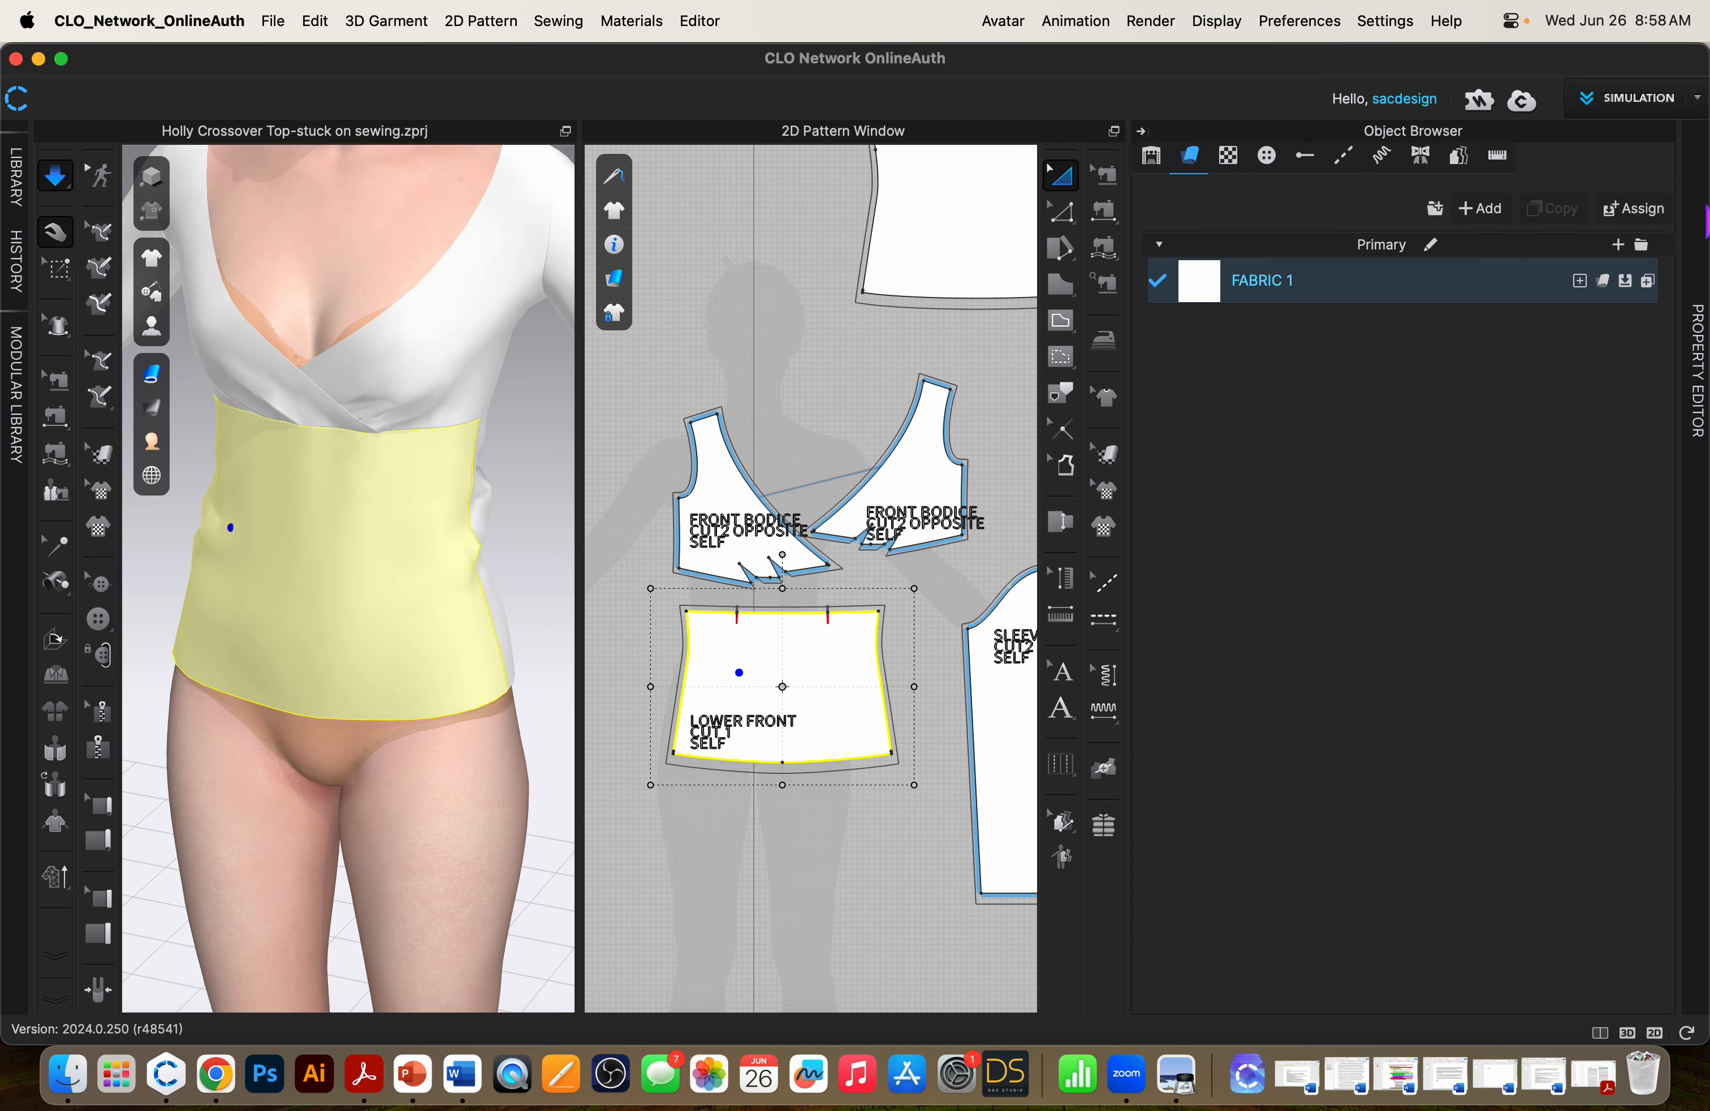
pyautogui.click(415, 364)
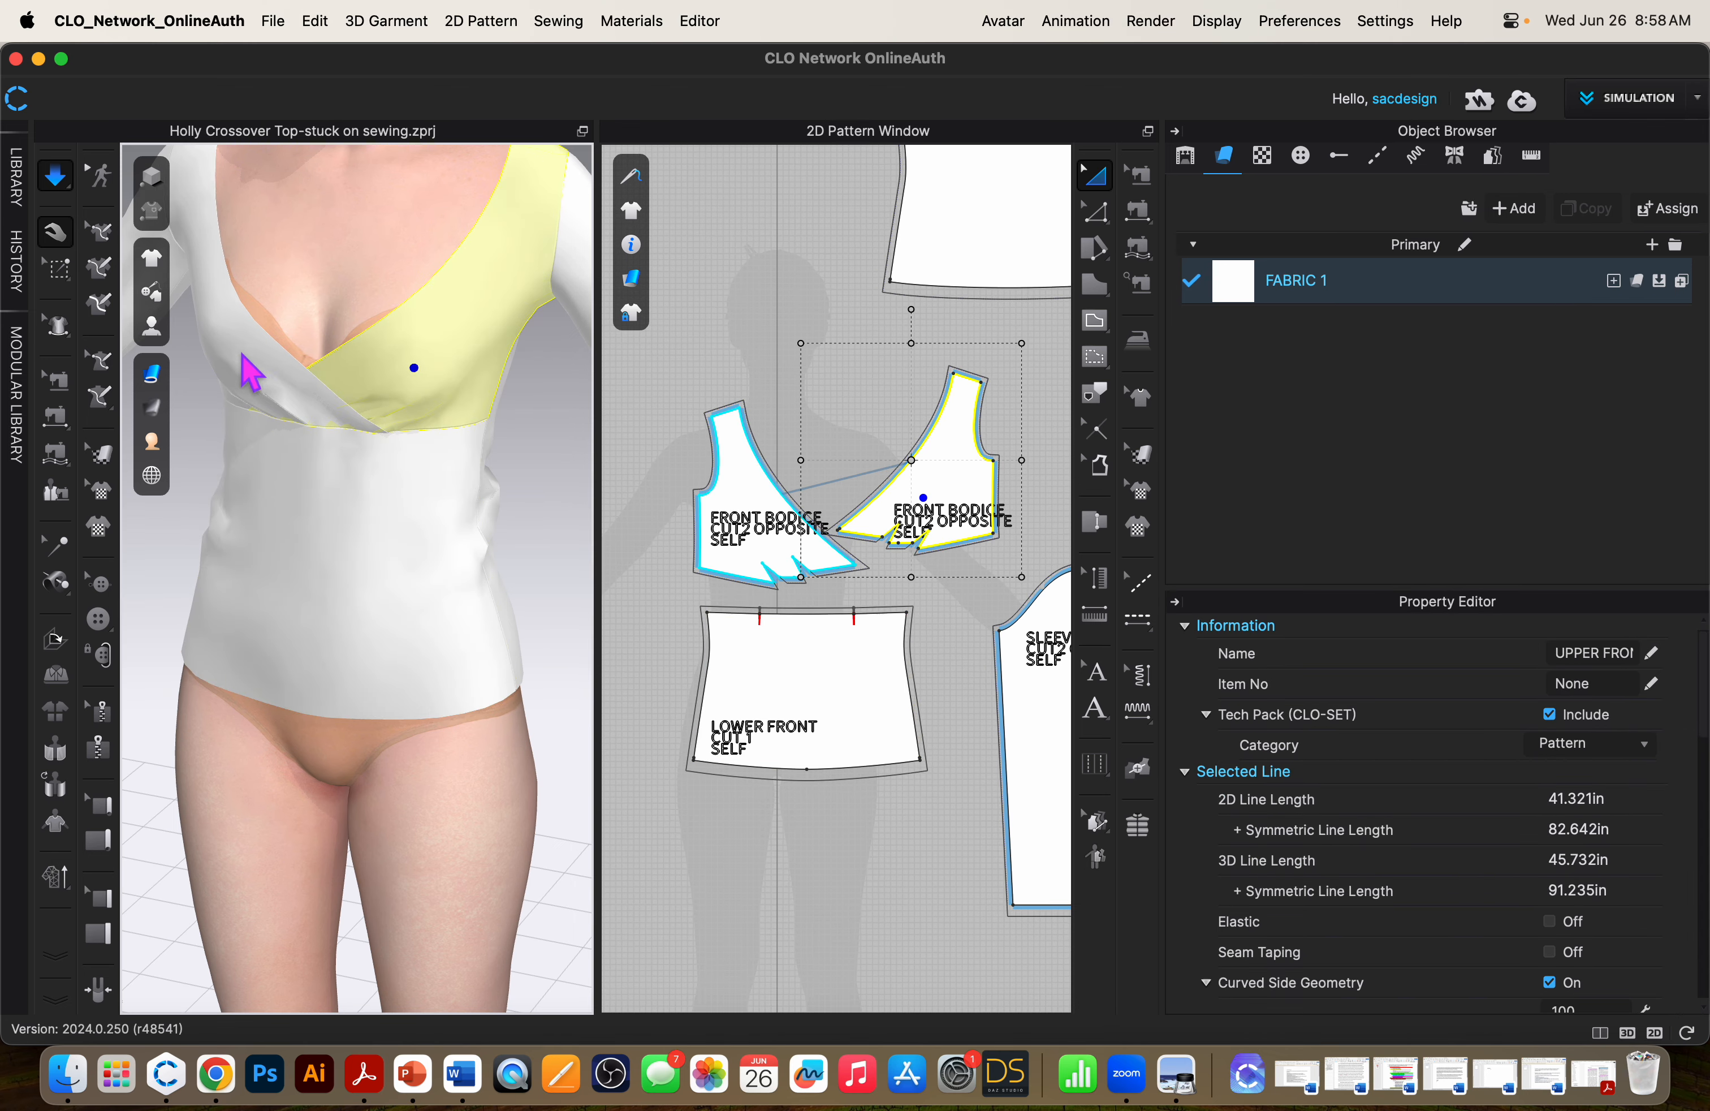
pyautogui.click(224, 351)
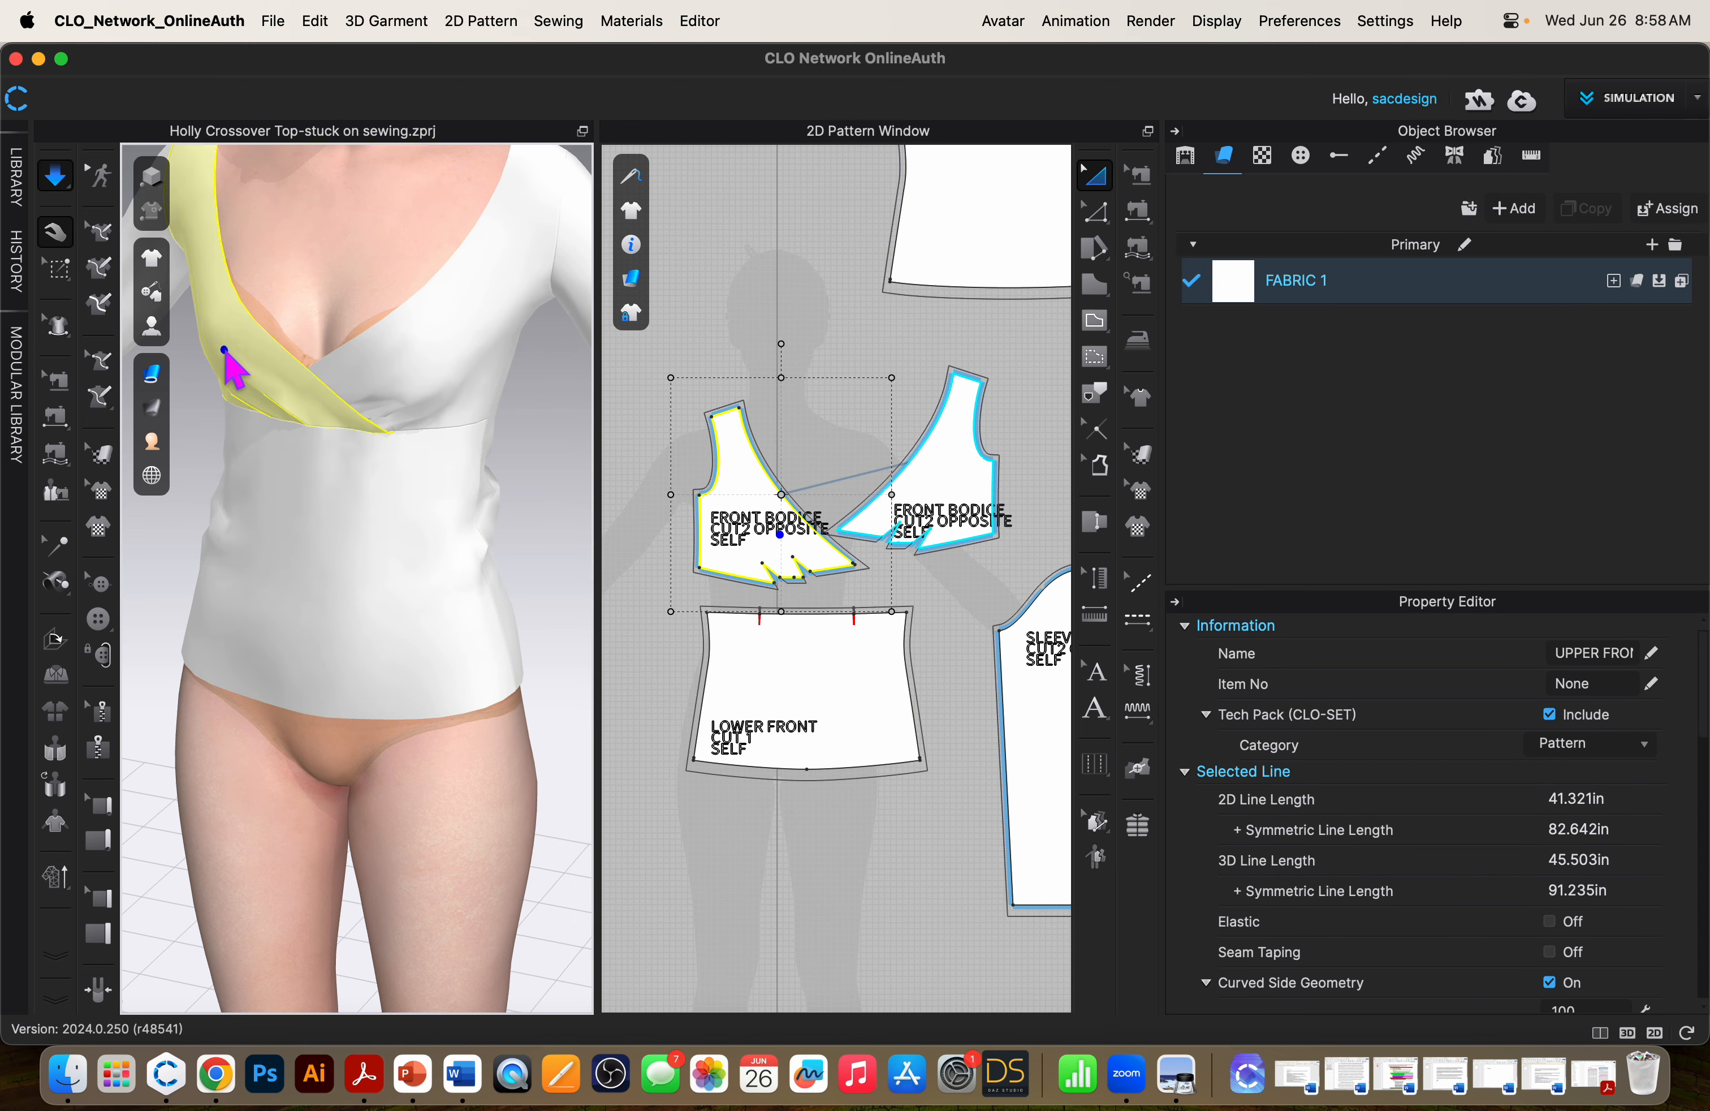
pyautogui.click(433, 345)
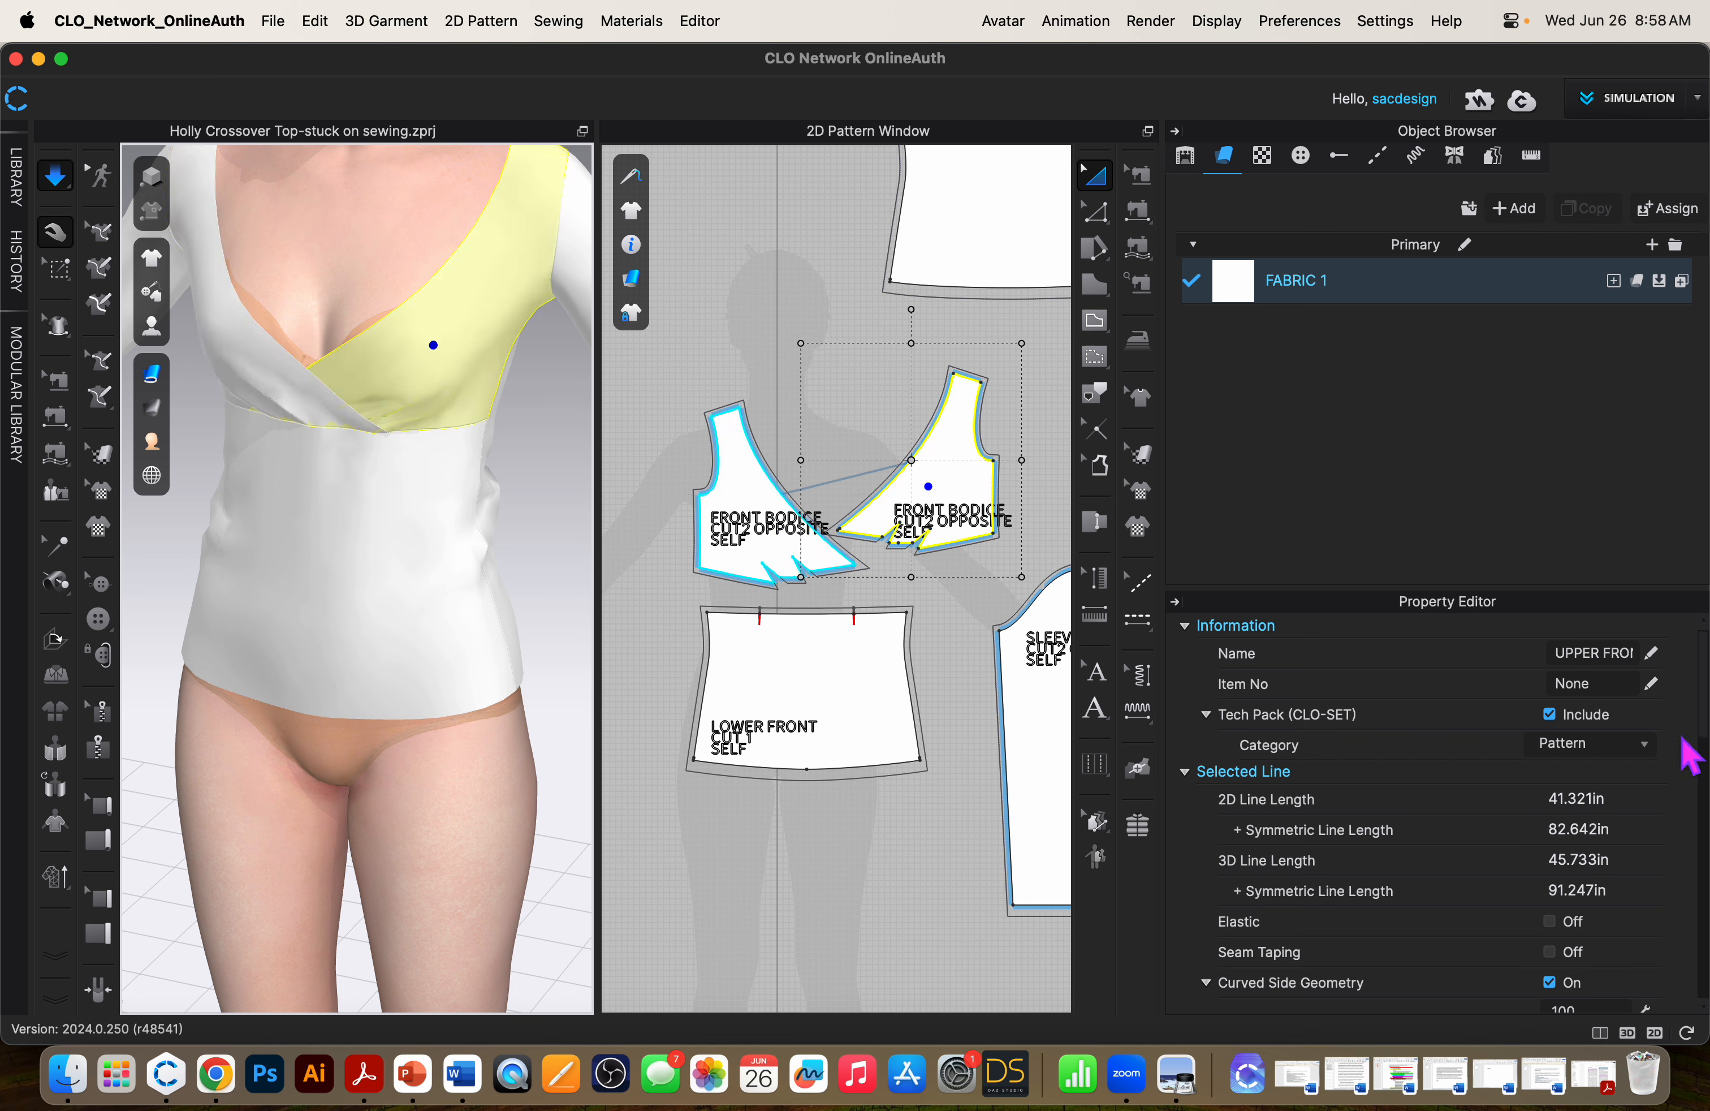
pyautogui.click(56, 453)
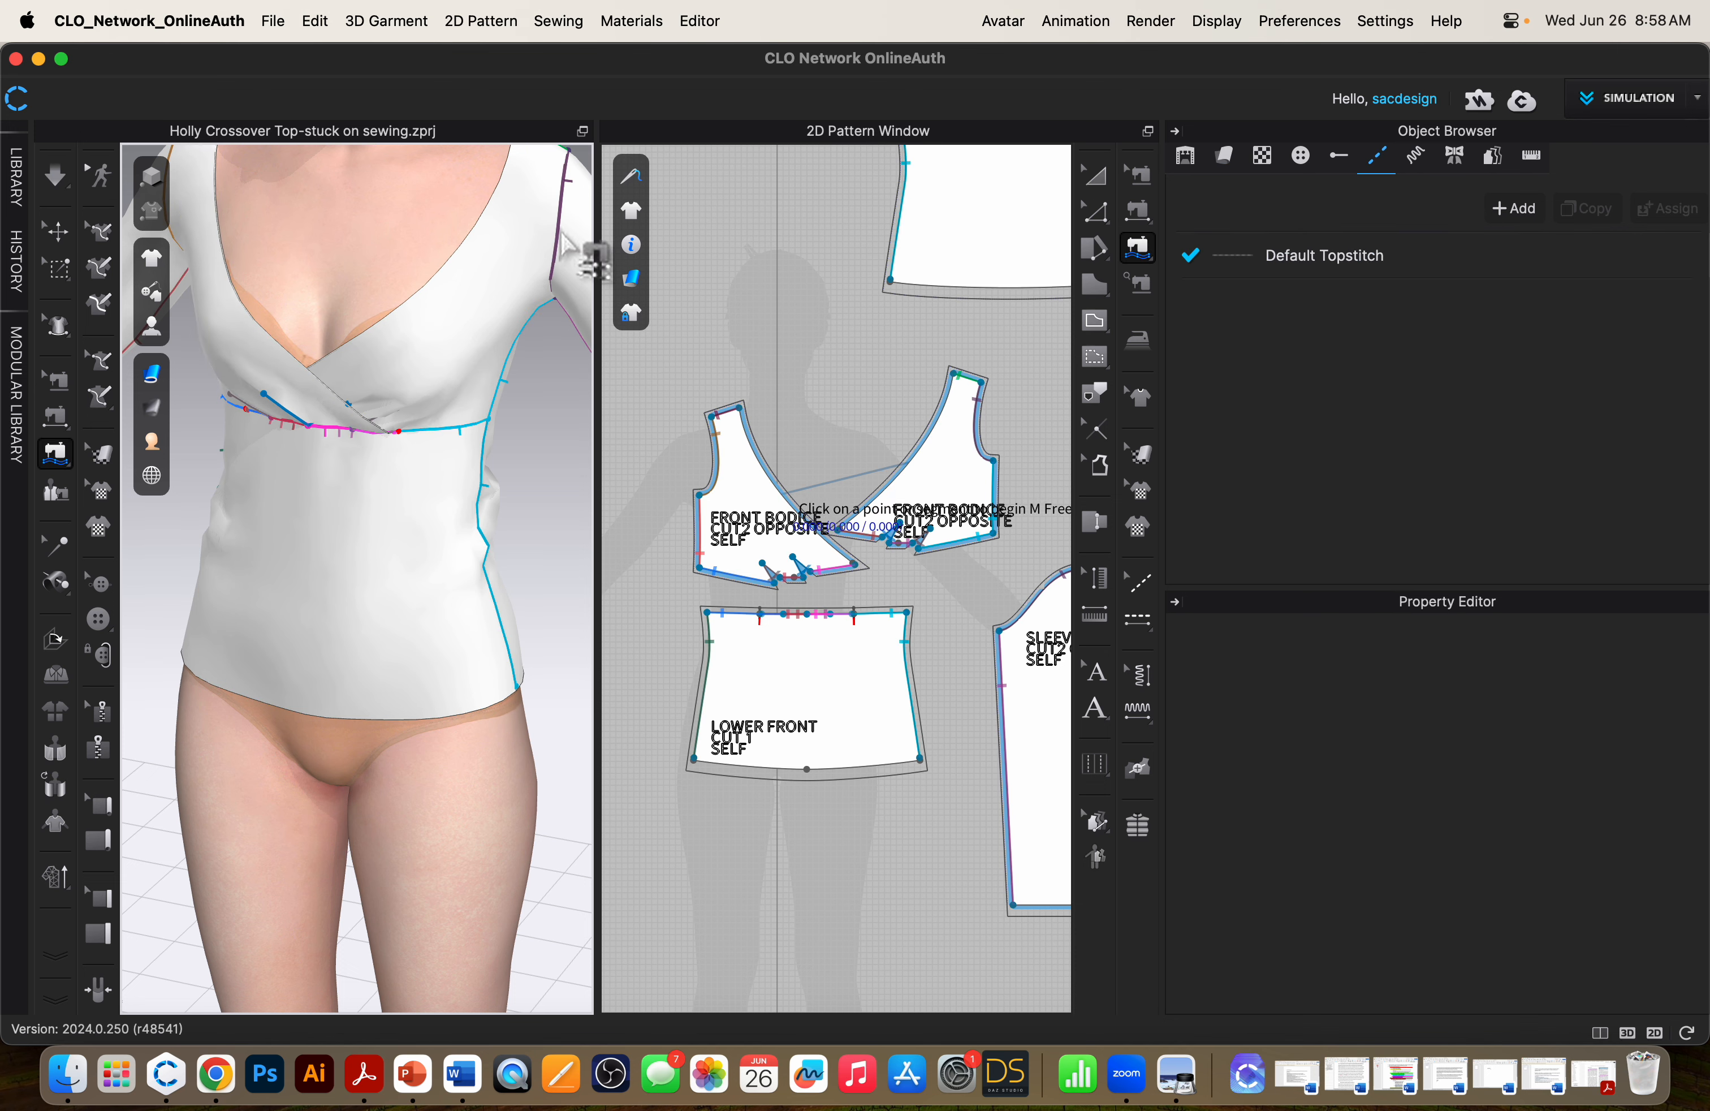
pyautogui.click(1094, 176)
# Set the right-hand front bodice's simulation layer to 1 and simulate the garment so it drapes over the opposite bodice.
pyautogui.click(409, 326)
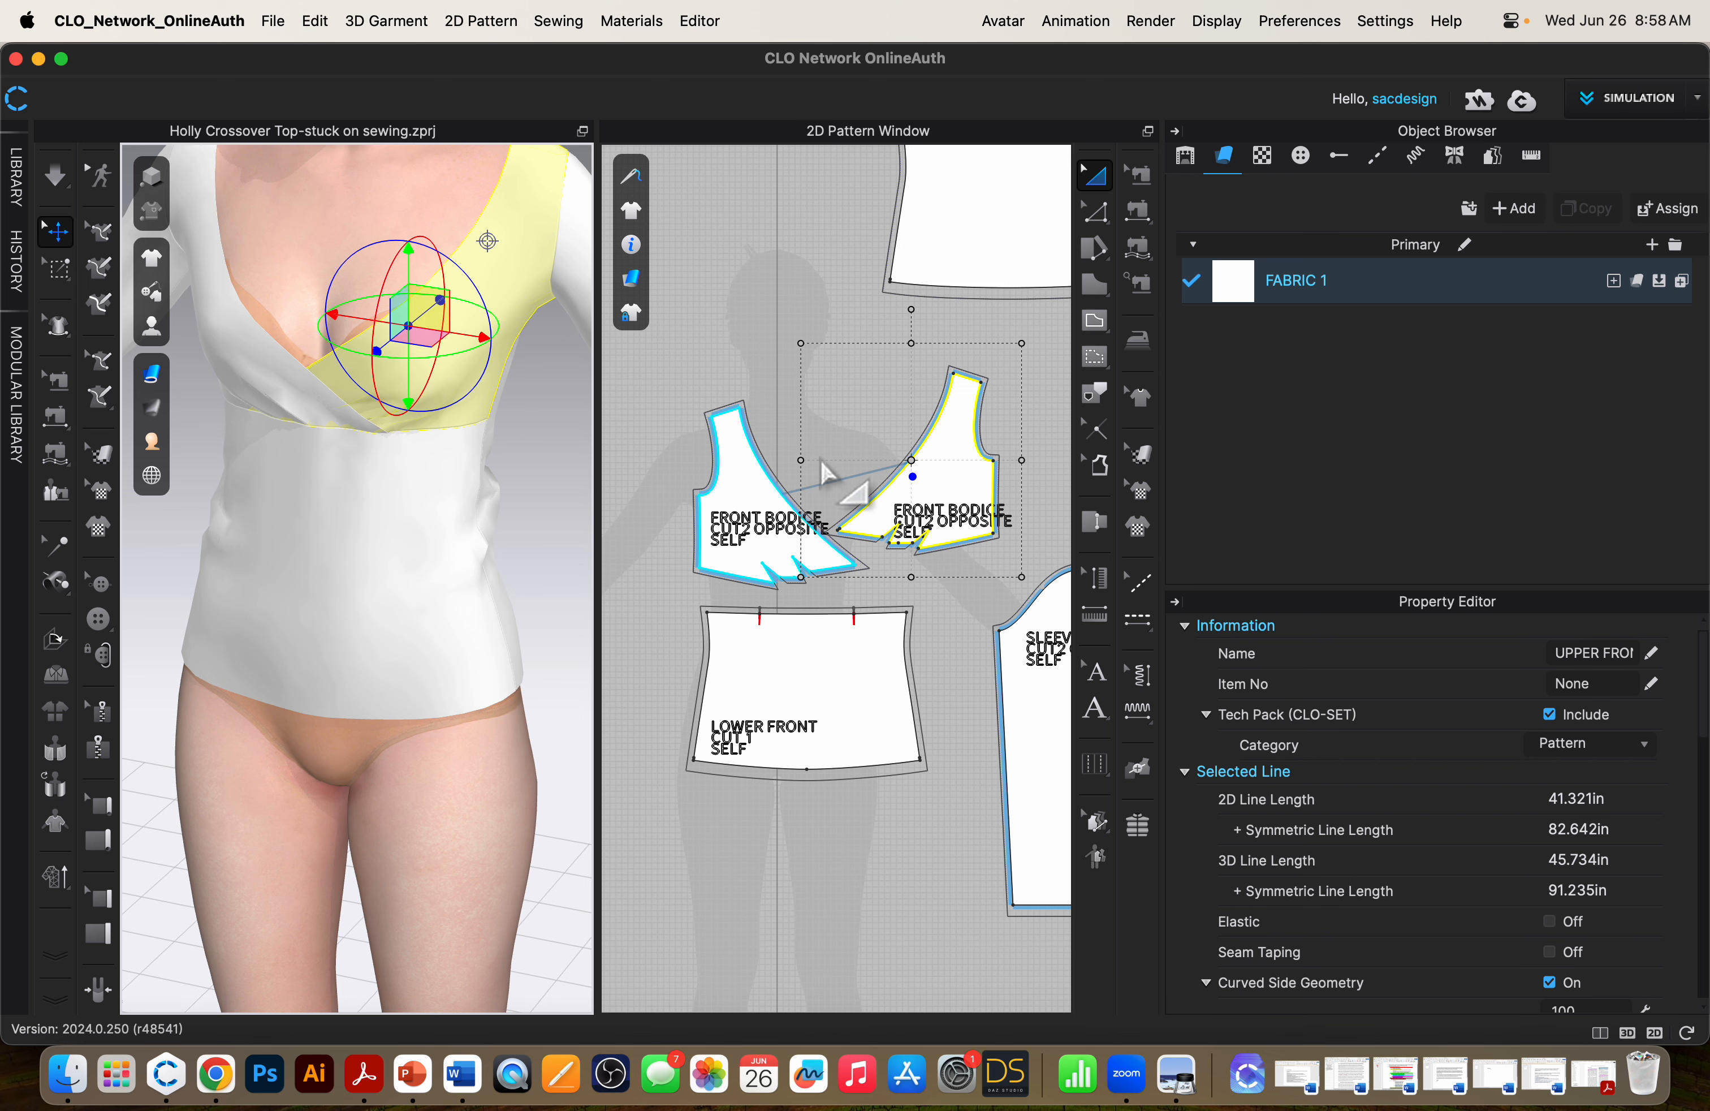
pyautogui.moveTo(939, 524); pyautogui.dragTo(818, 520, button='middle')
pyautogui.click(834, 488)
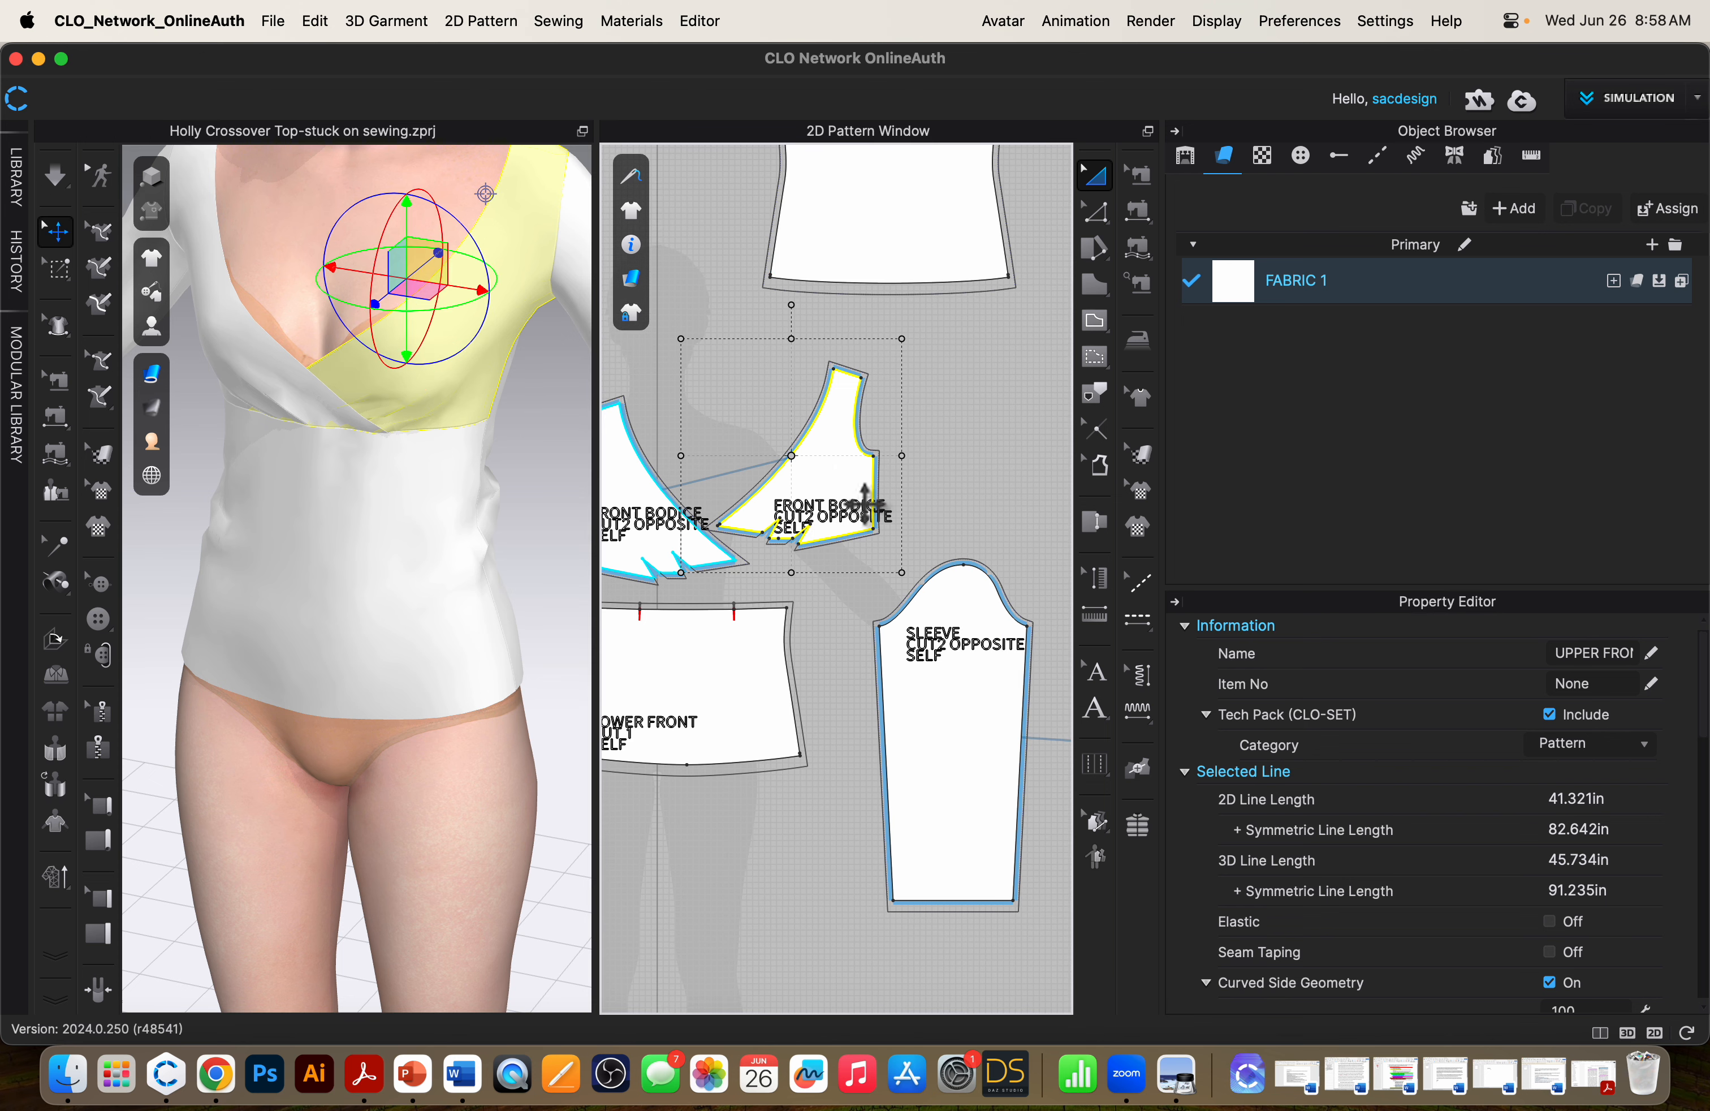
pyautogui.scroll(-10, 1424, 853)
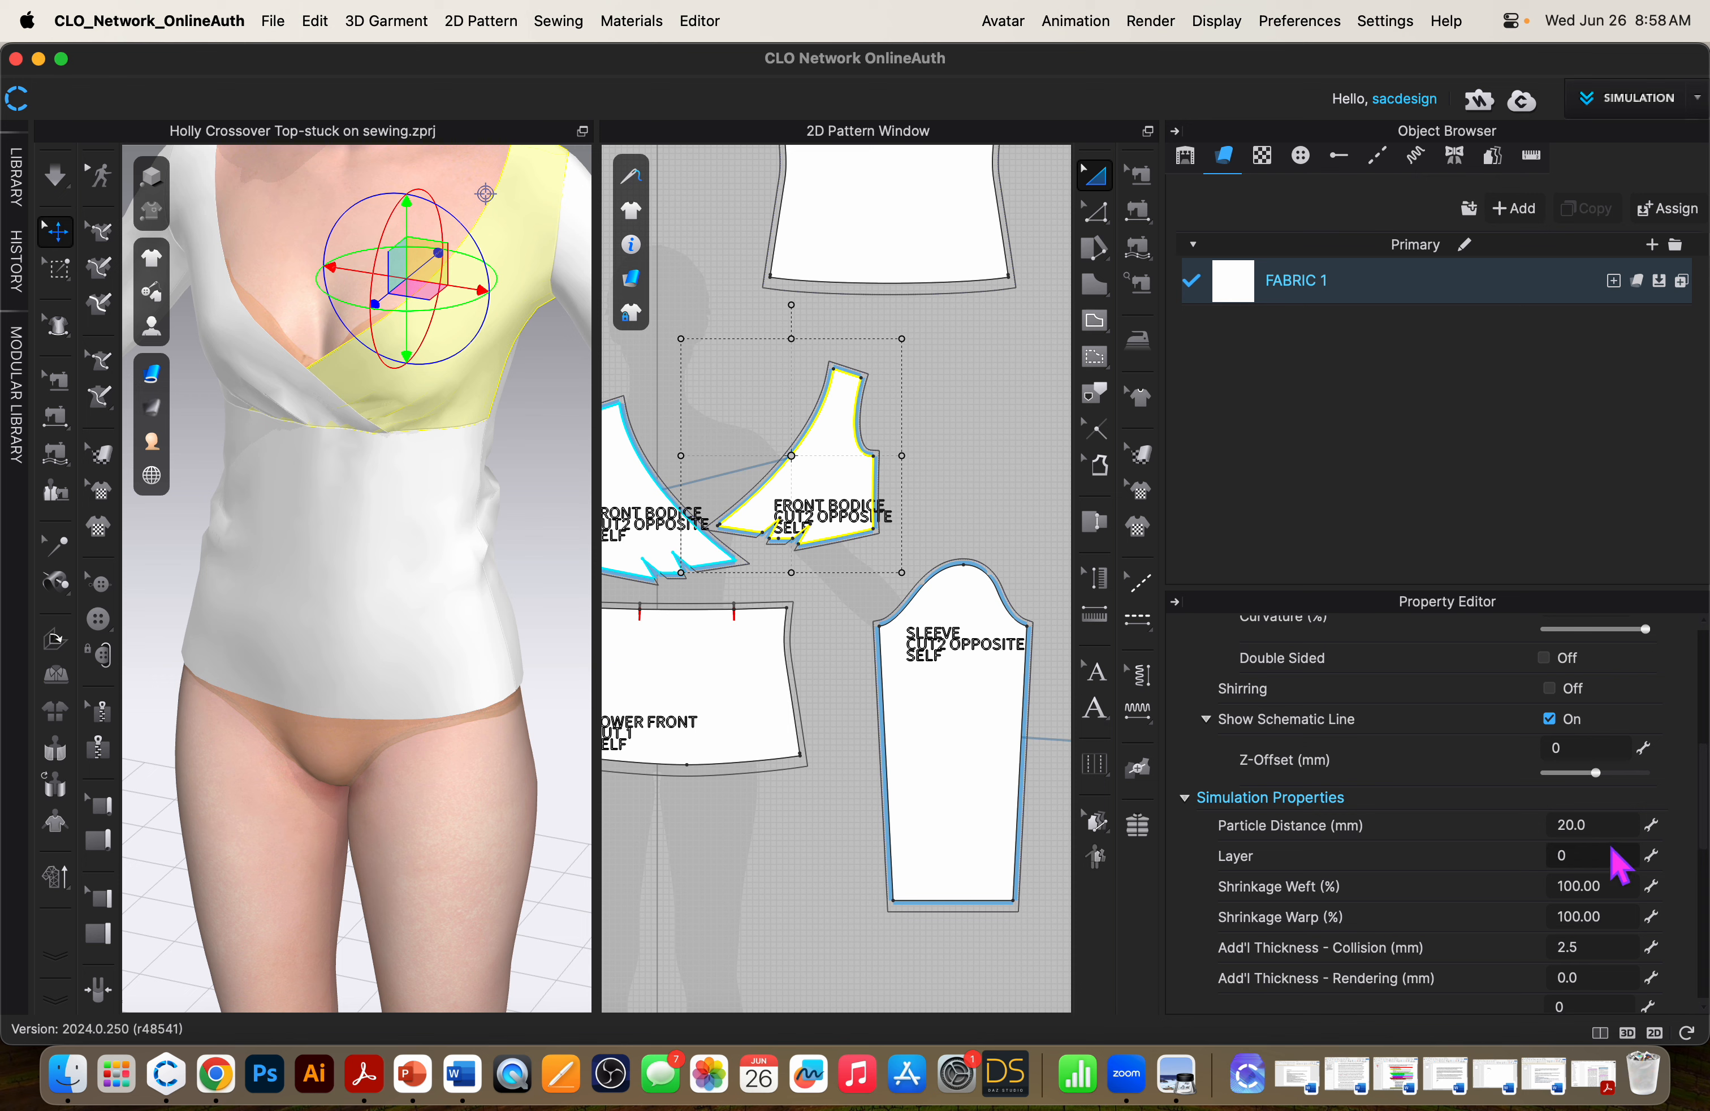
pyautogui.click(1602, 856)
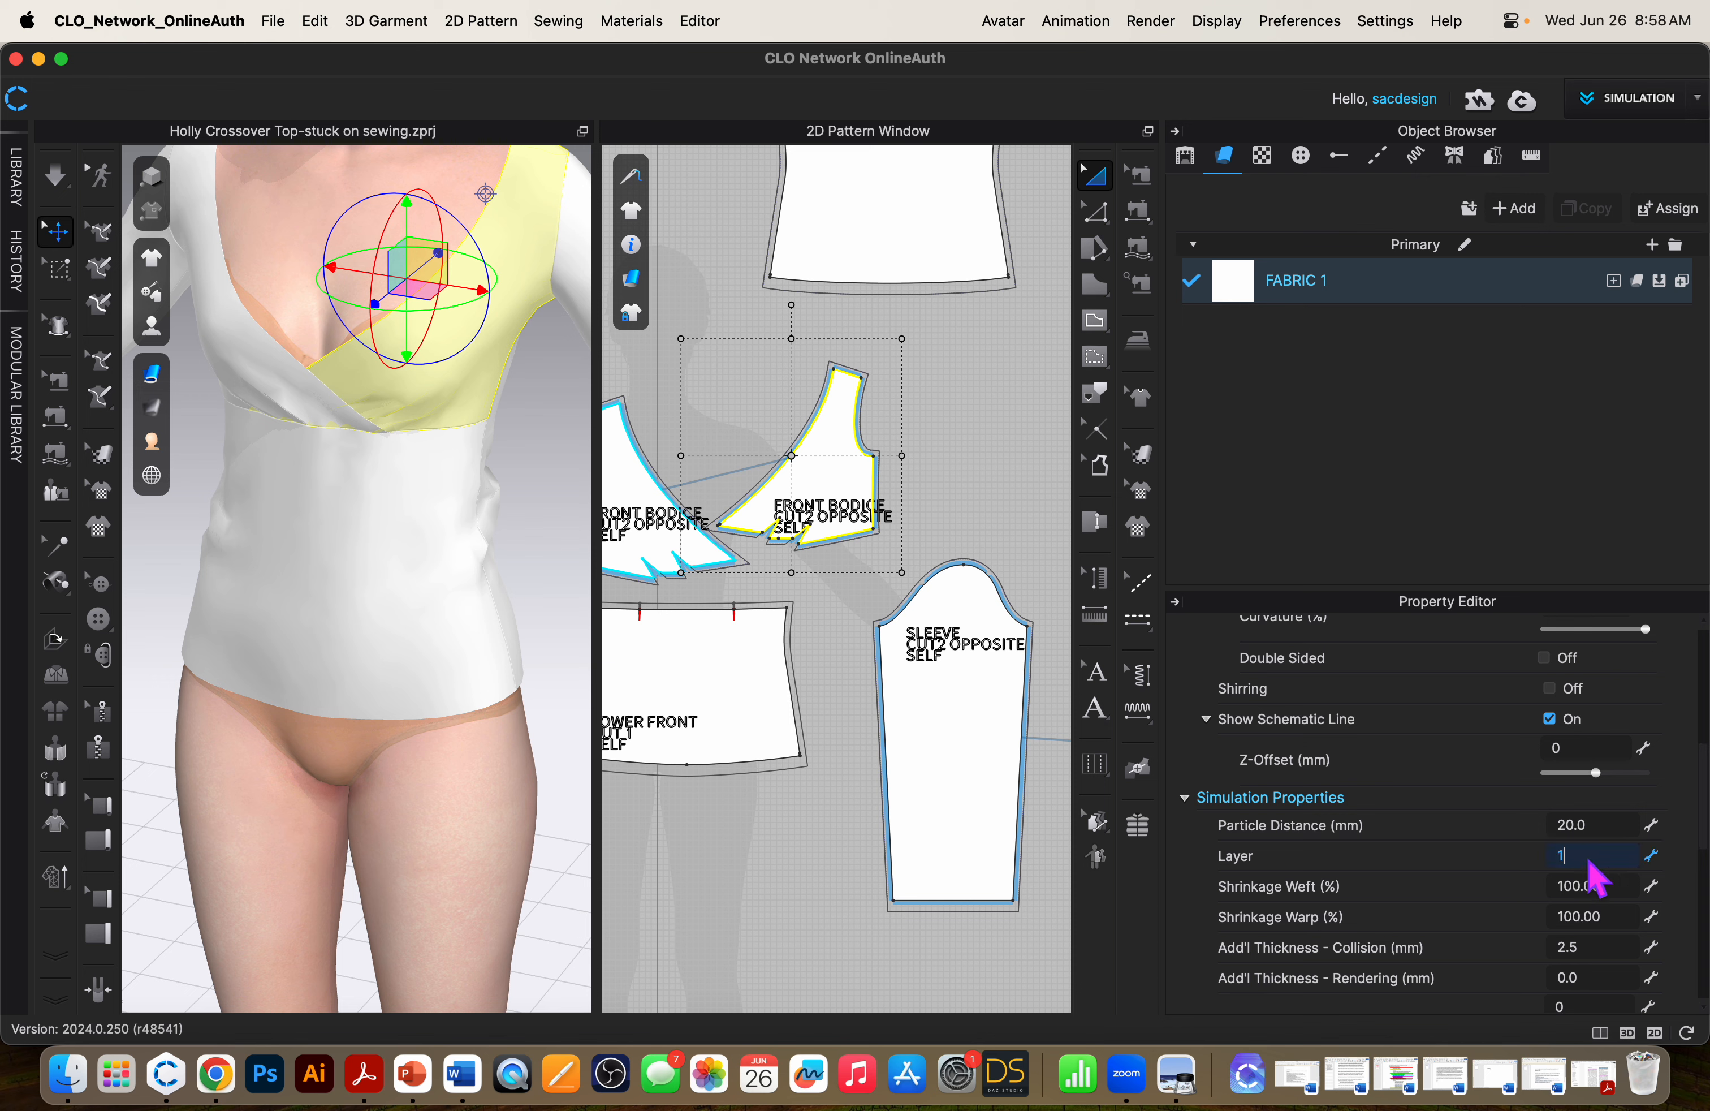
pyautogui.write('1')
pyautogui.press('Return')
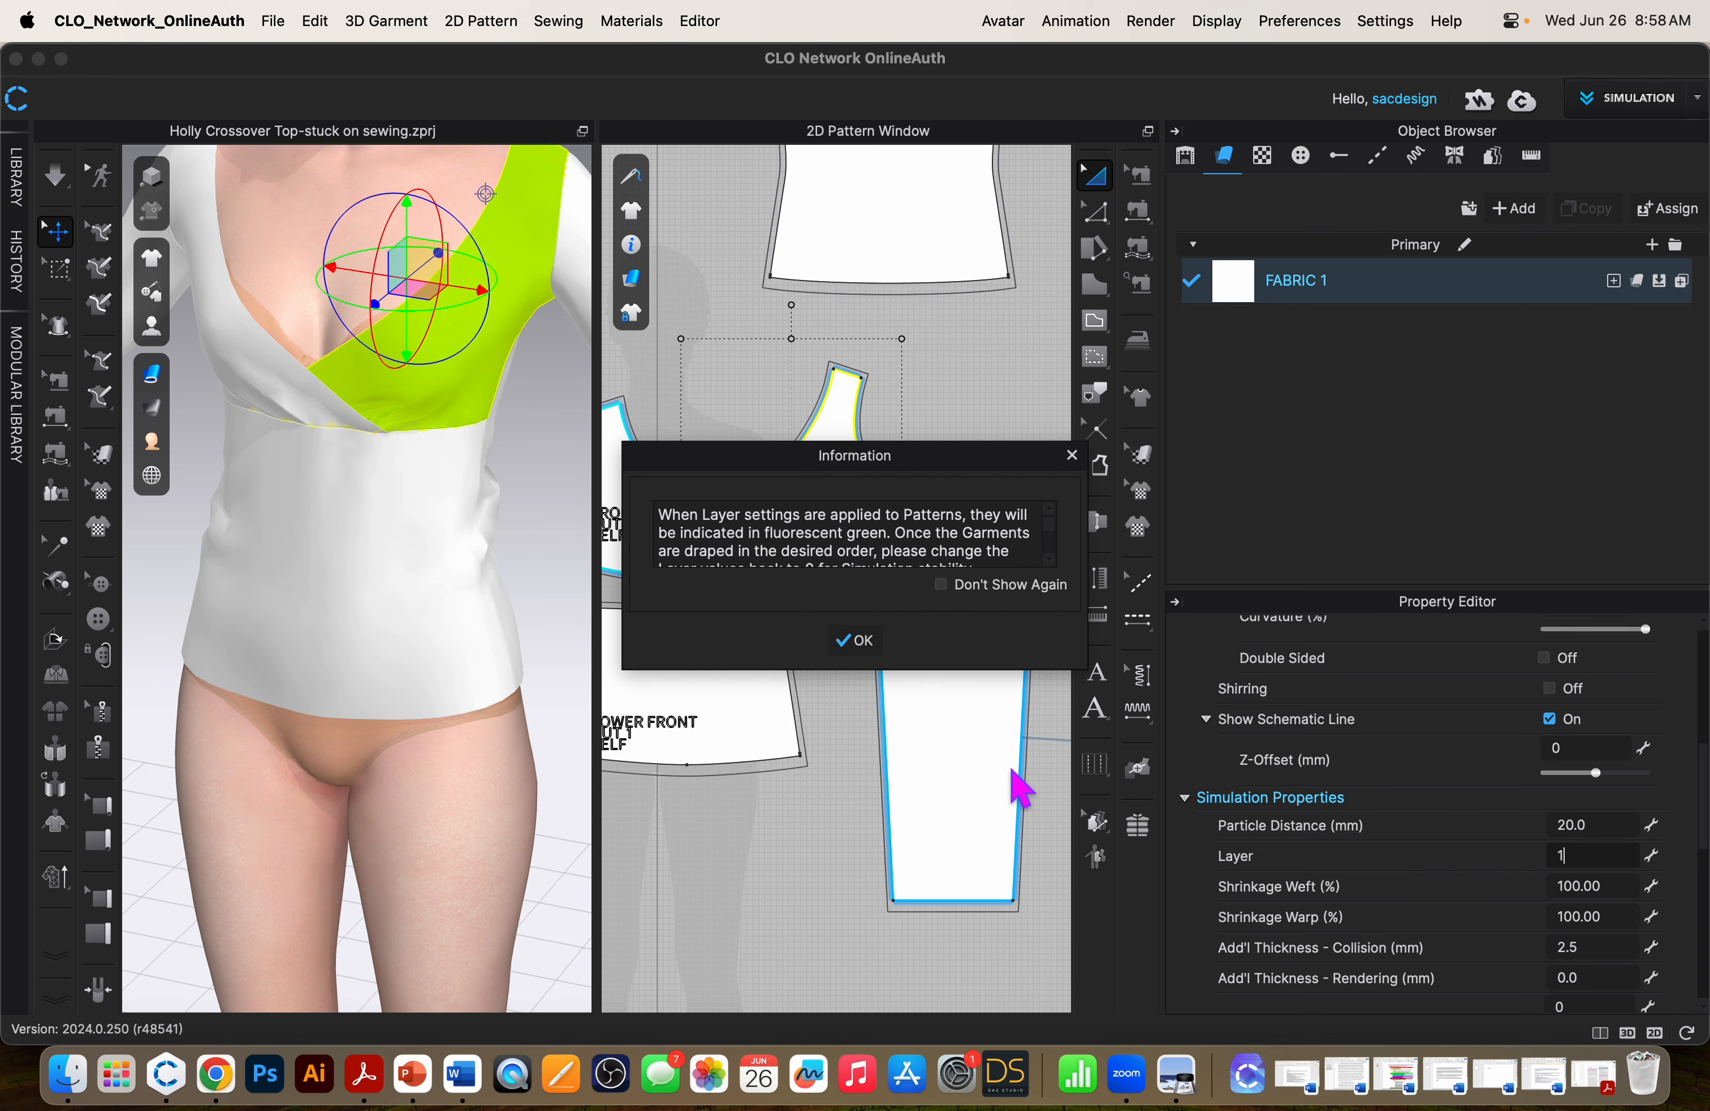
pyautogui.click(855, 642)
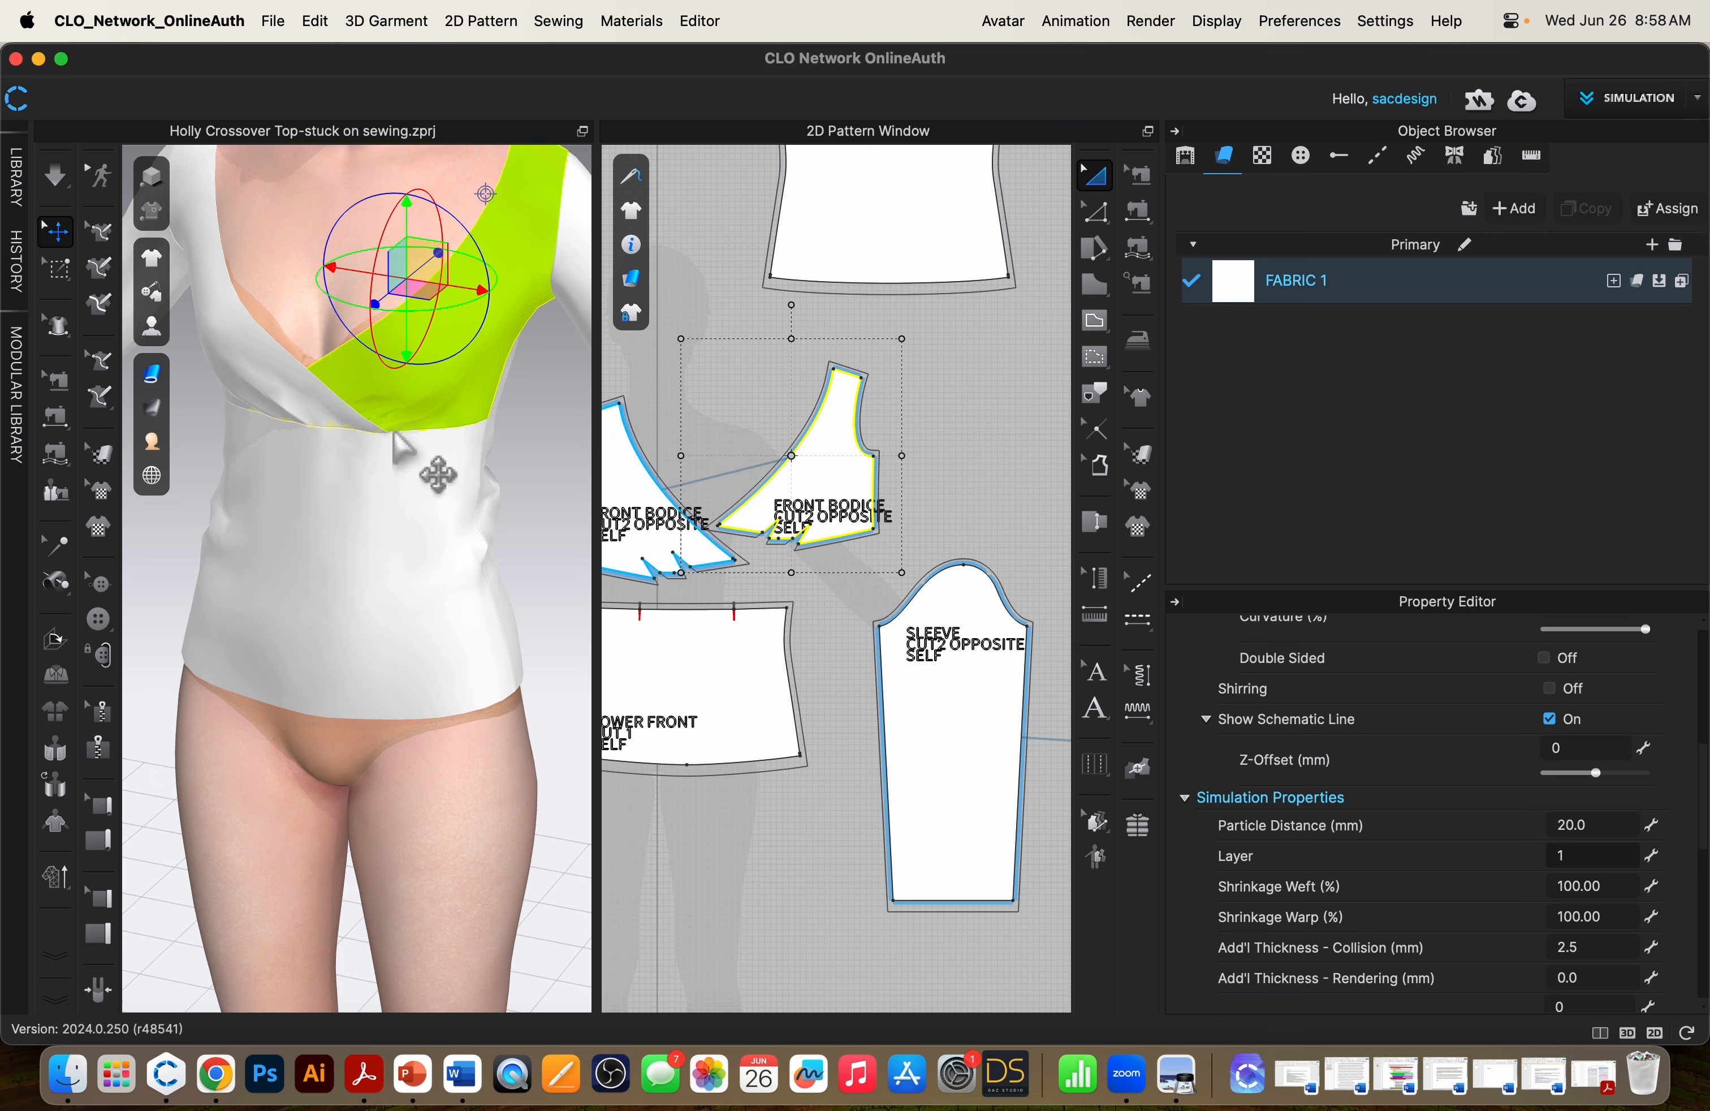
pyautogui.click(390, 495)
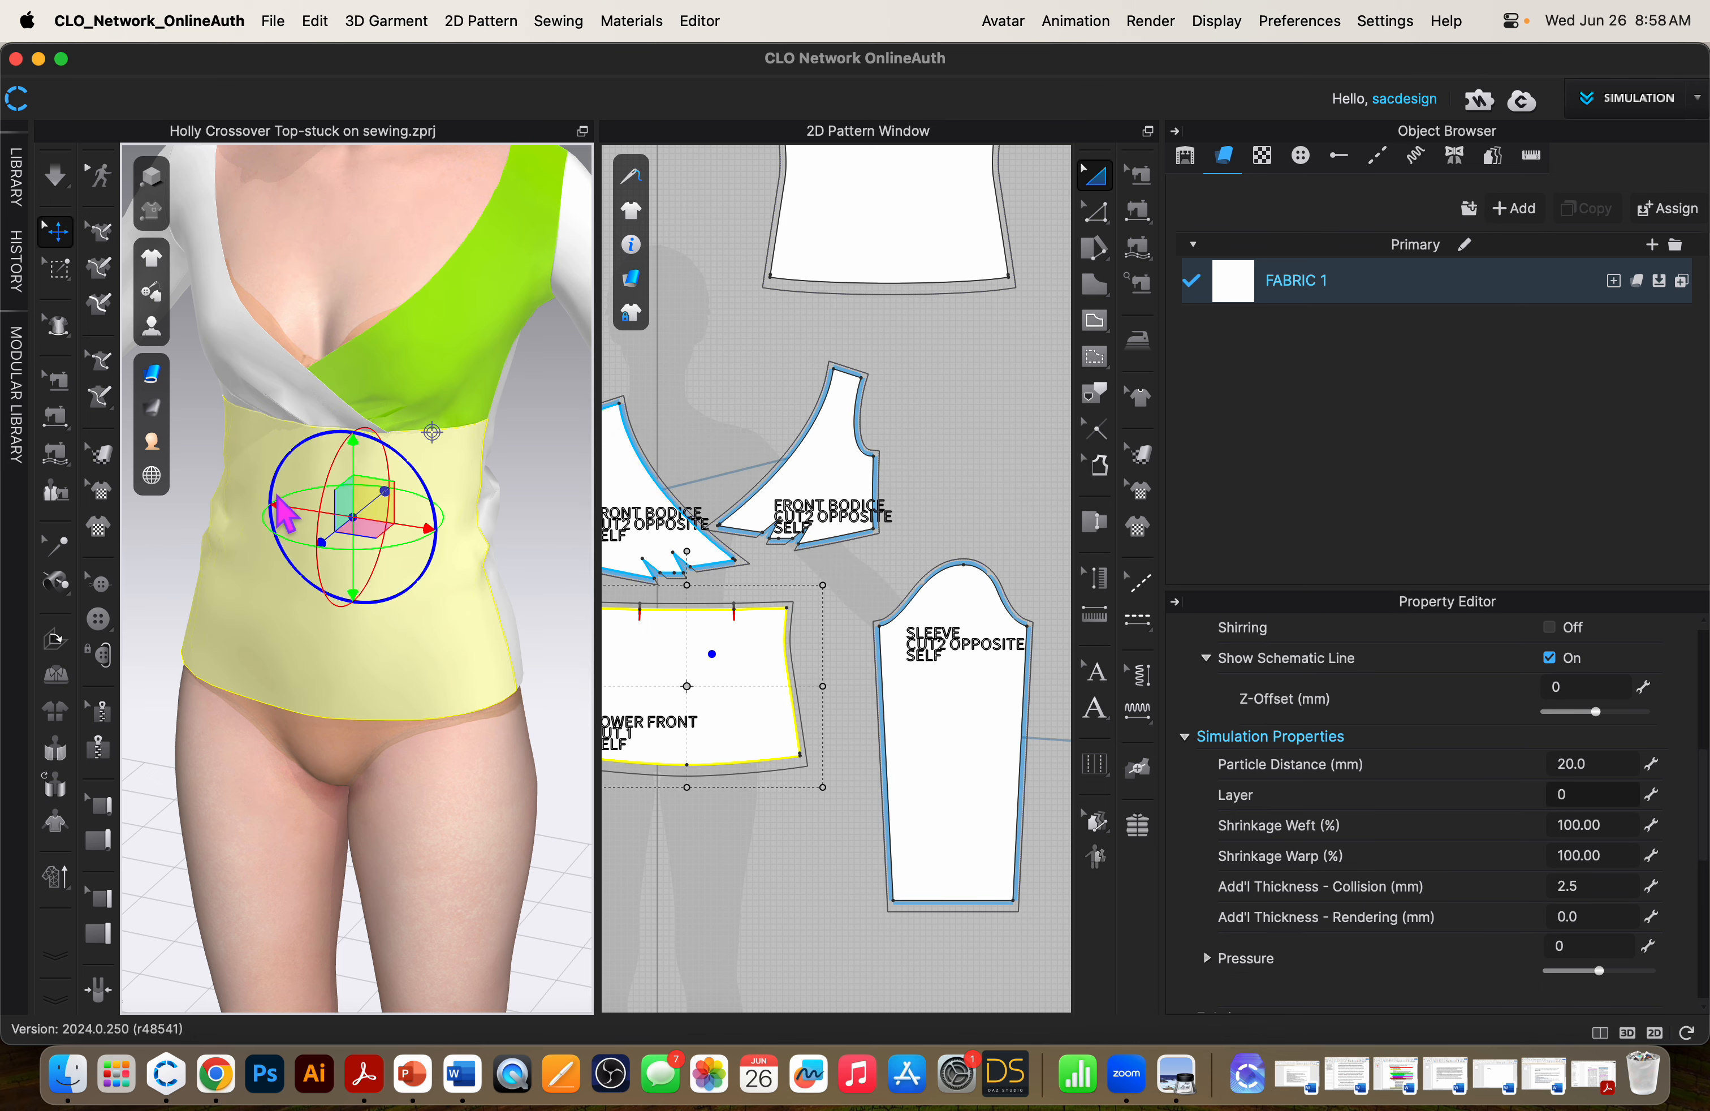
pyautogui.press('space')
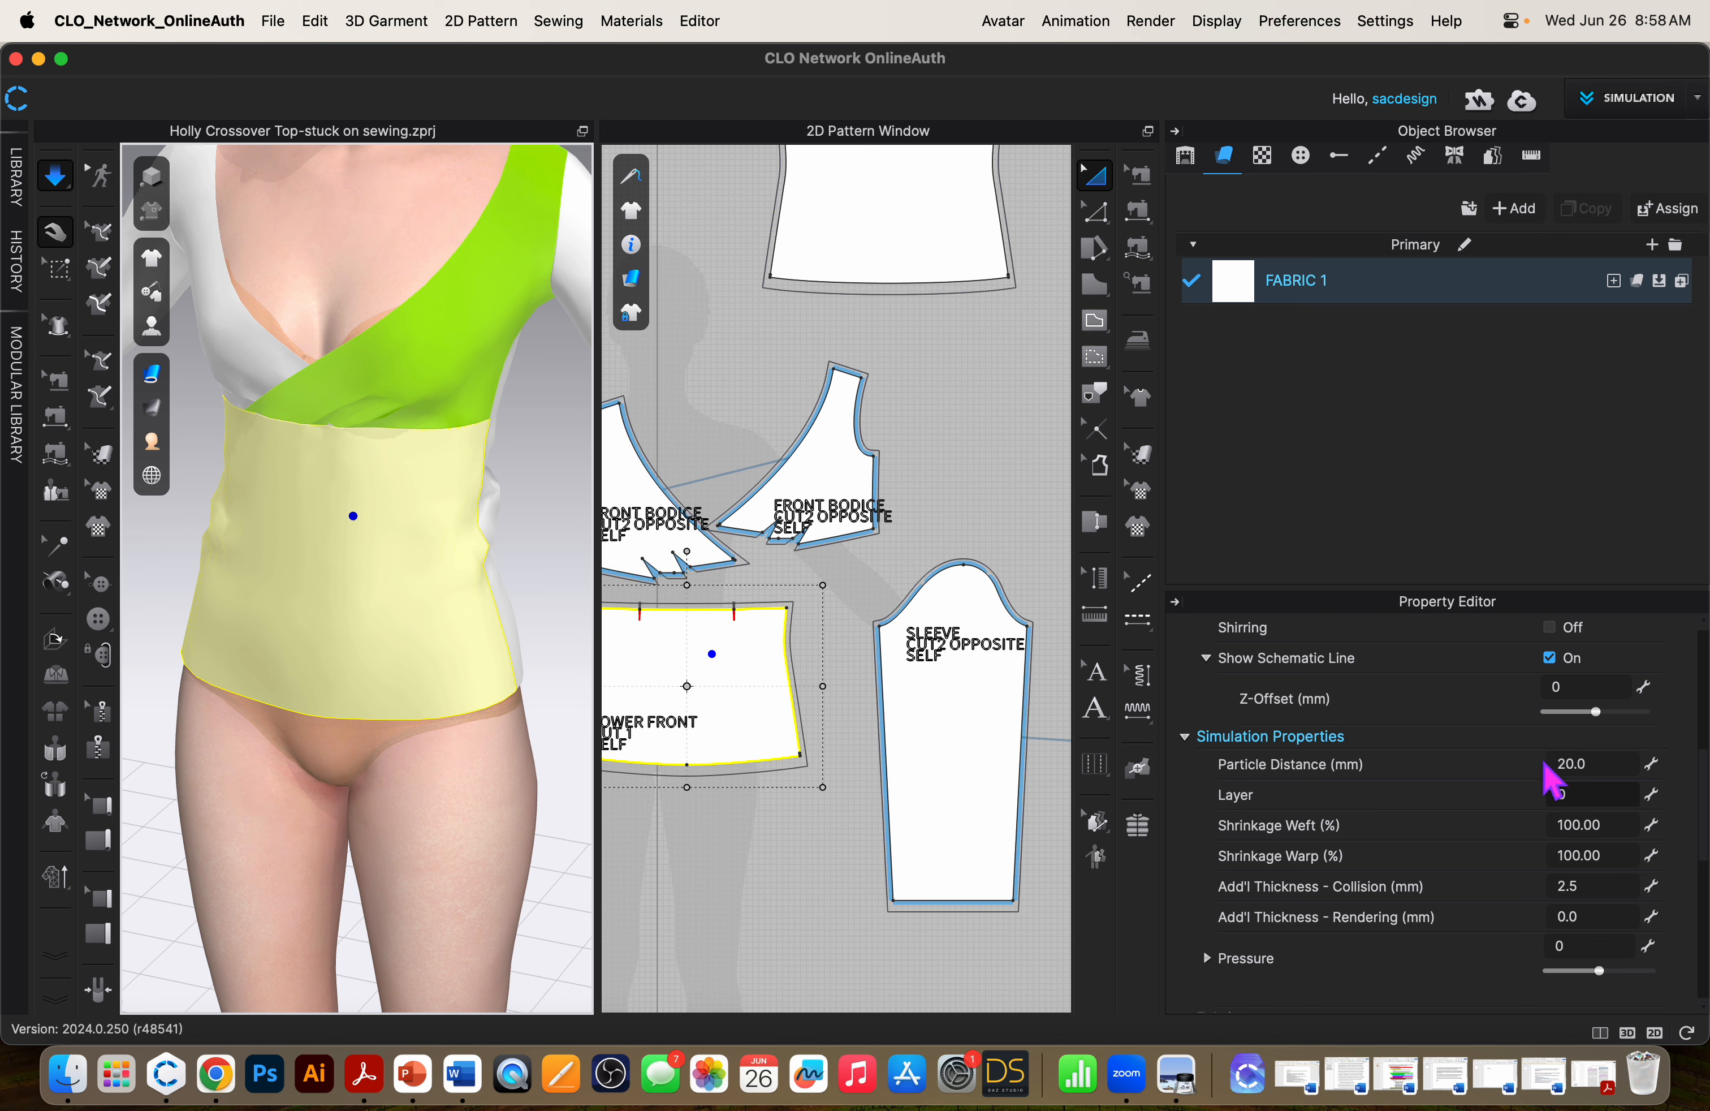
# Reset the right-hand front bodice's simulation layer to 0.
pyautogui.click(1579, 799)
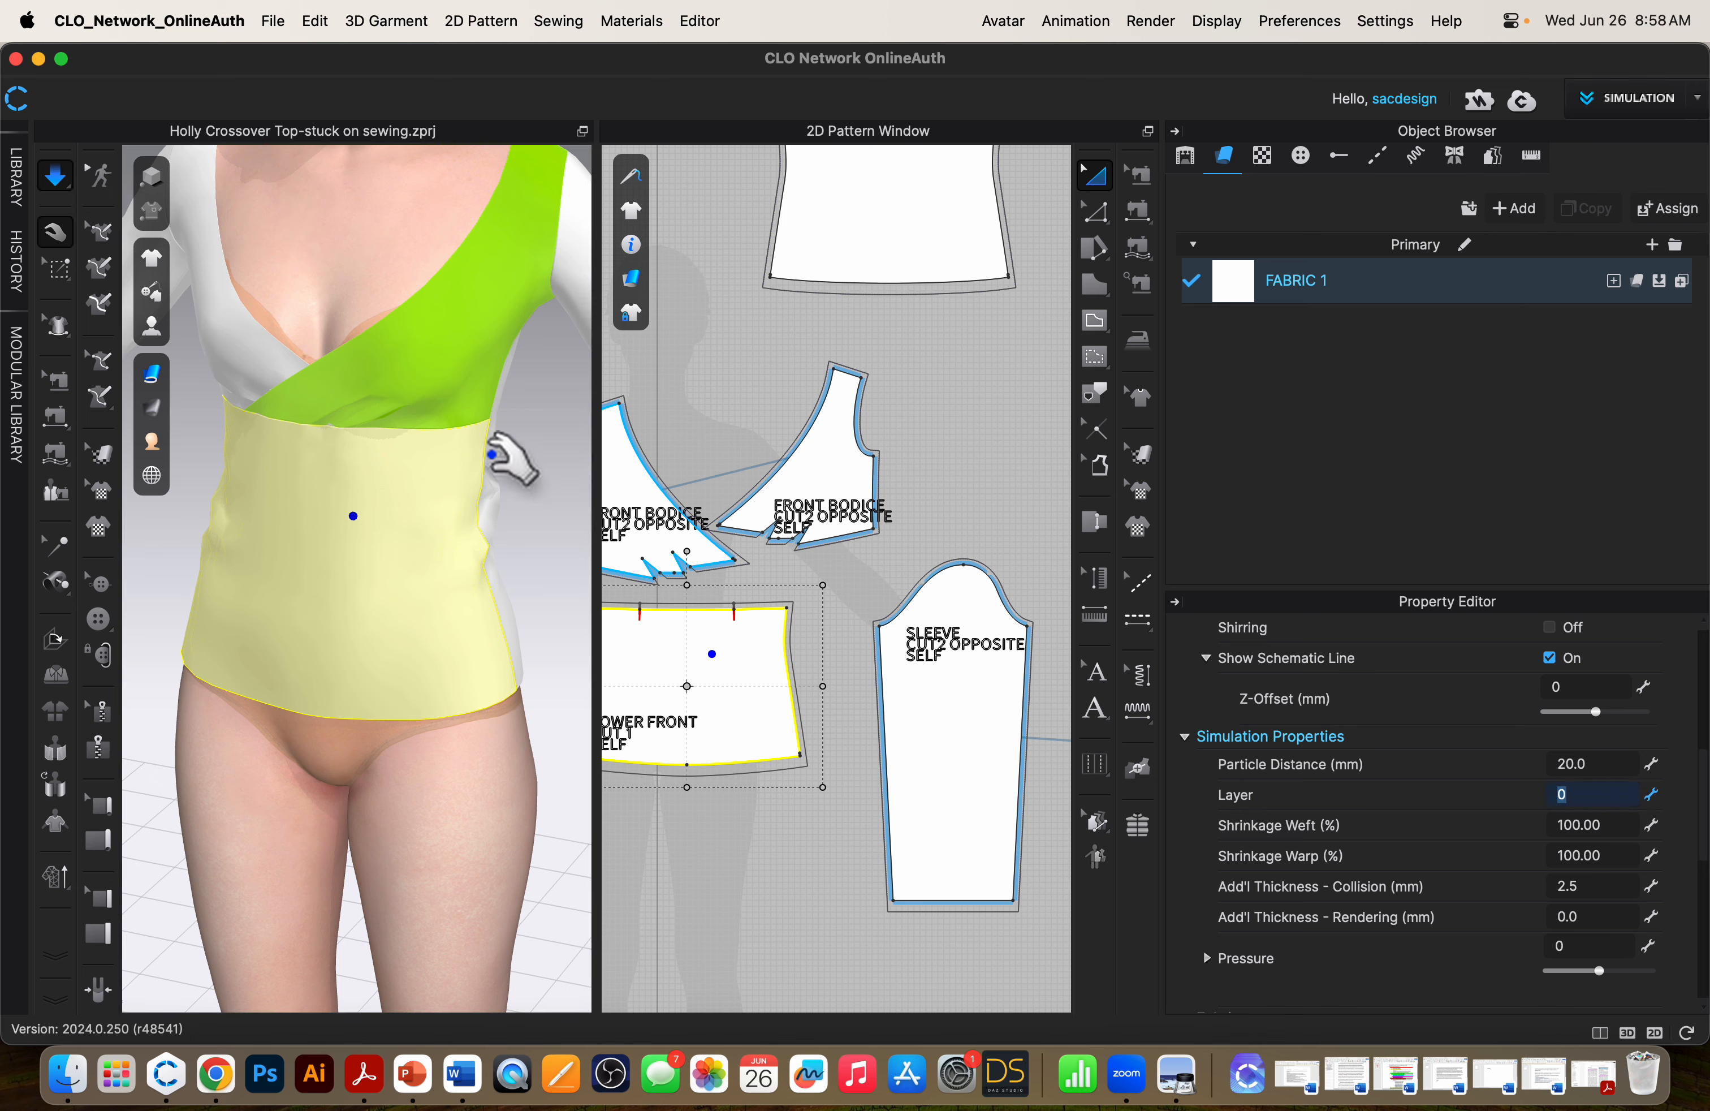
pyautogui.click(426, 369)
pyautogui.click(1591, 862)
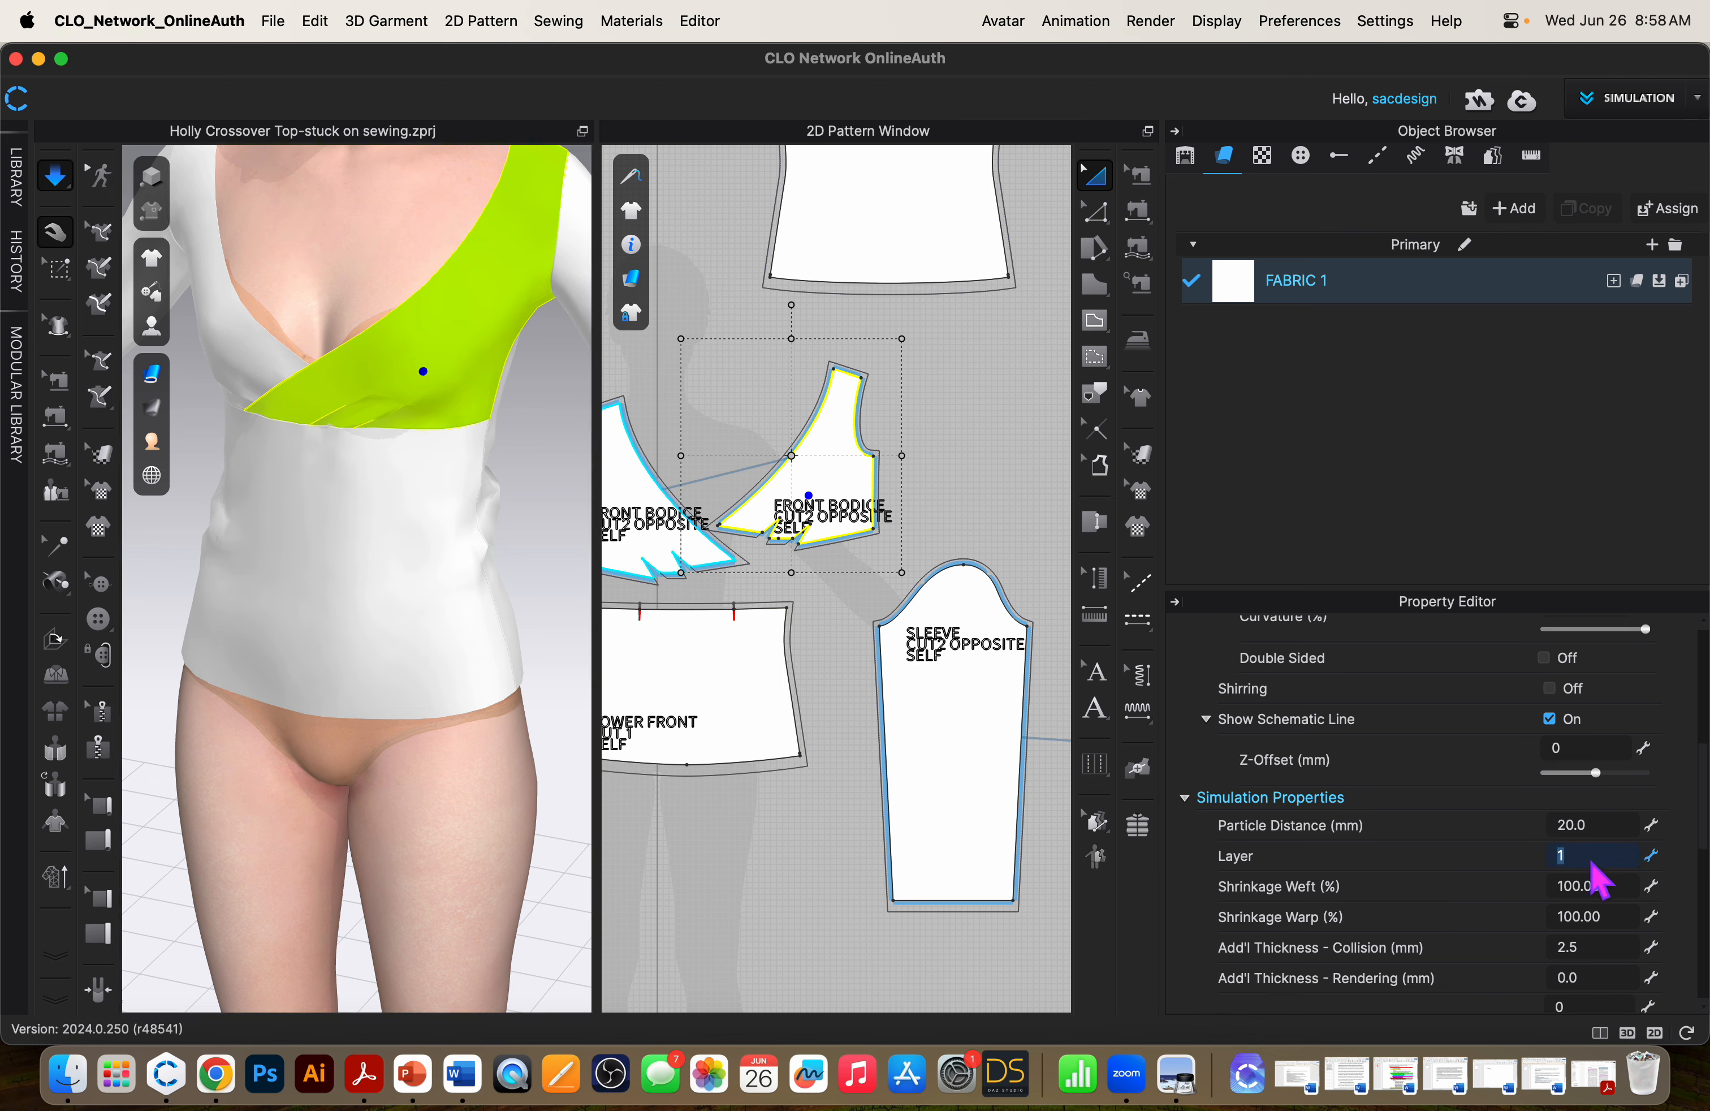
pyautogui.press('Return')
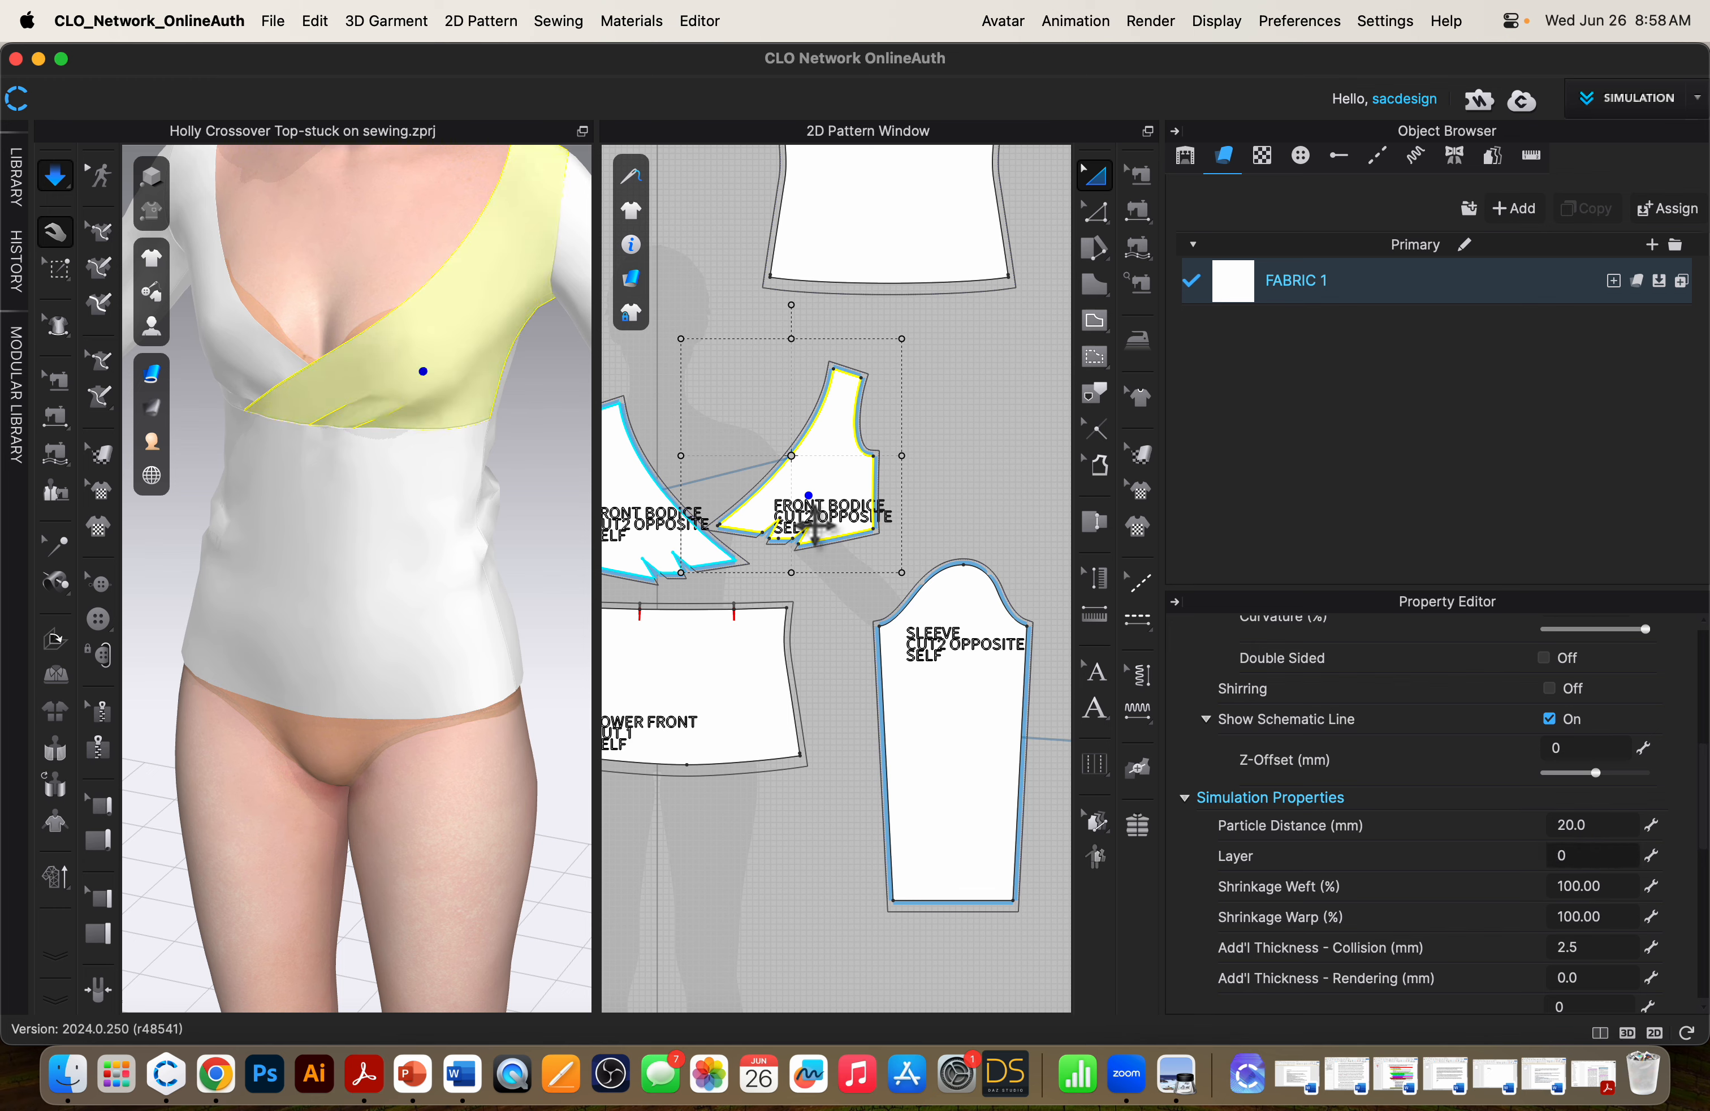
# Simulate the garment again with the layer reset and check the crossover and waist seam on the whole avatar.
pyautogui.rightClick(398, 592)
pyautogui.click(305, 602)
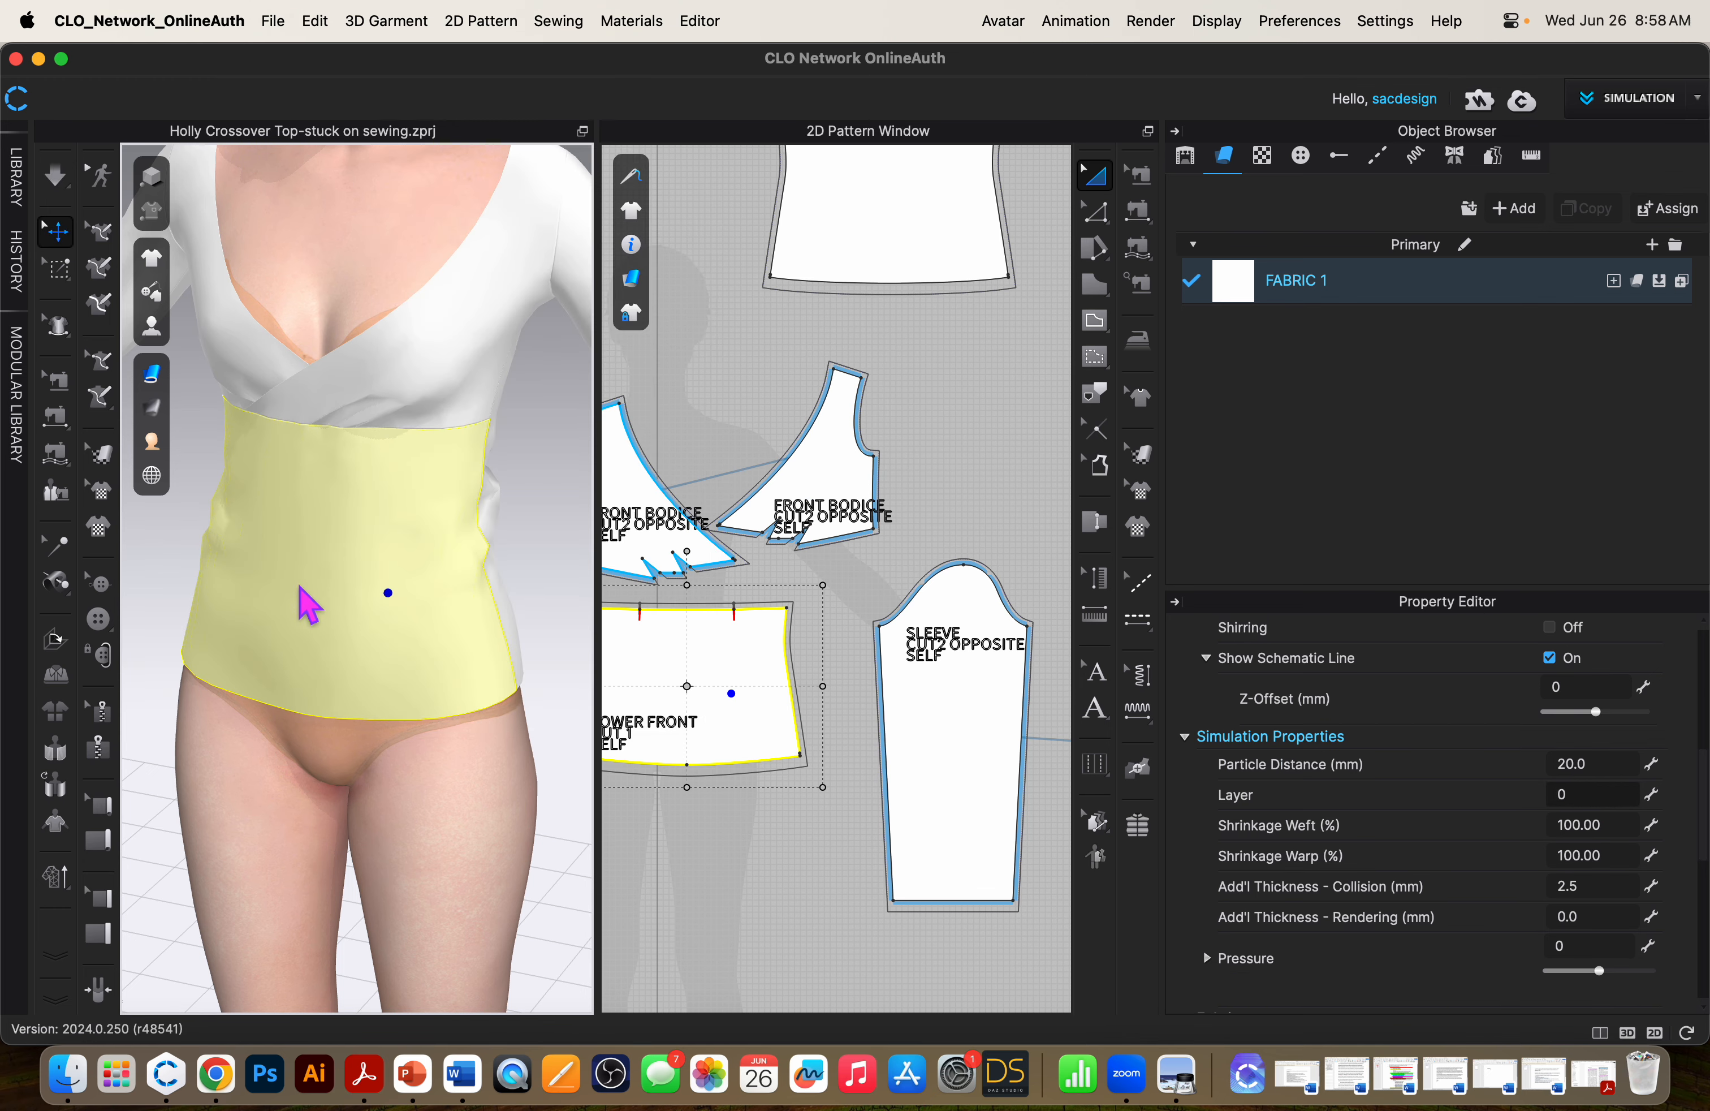
pyautogui.moveTo(370, 657); pyautogui.dragTo(350, 688, button='right')
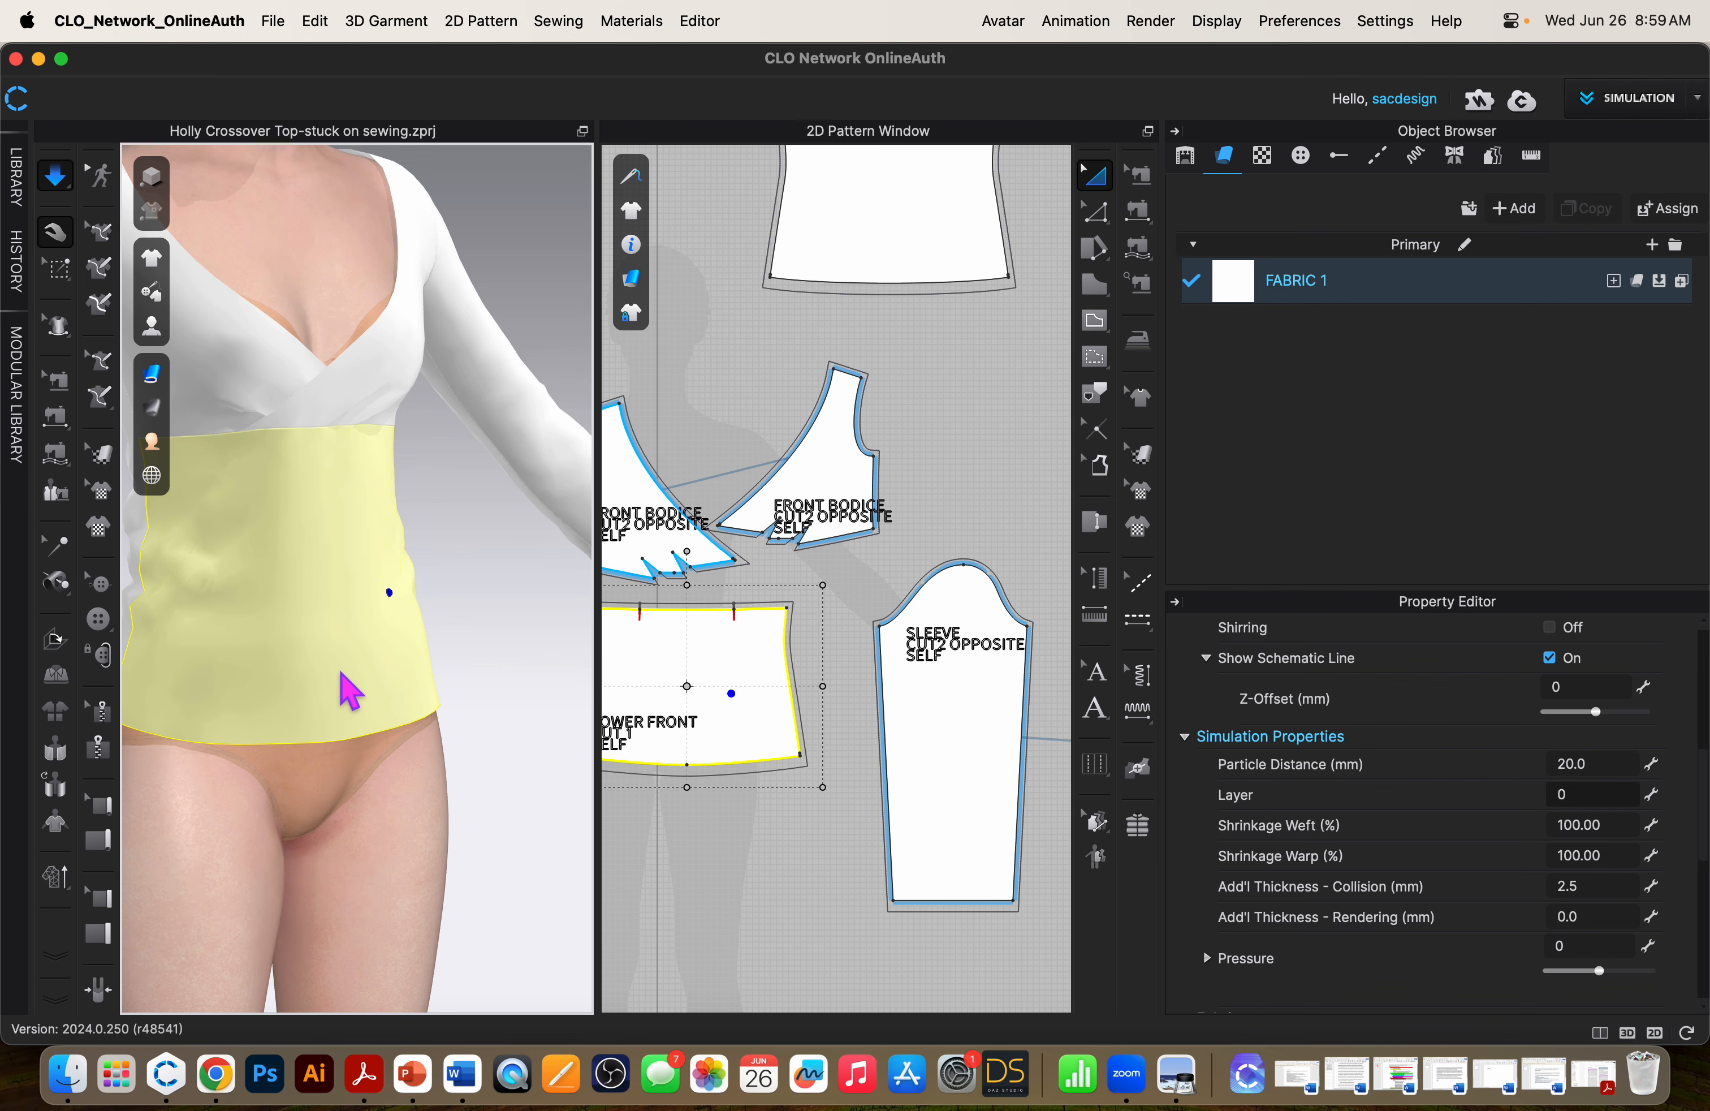
pyautogui.scroll(-5, 350, 689)
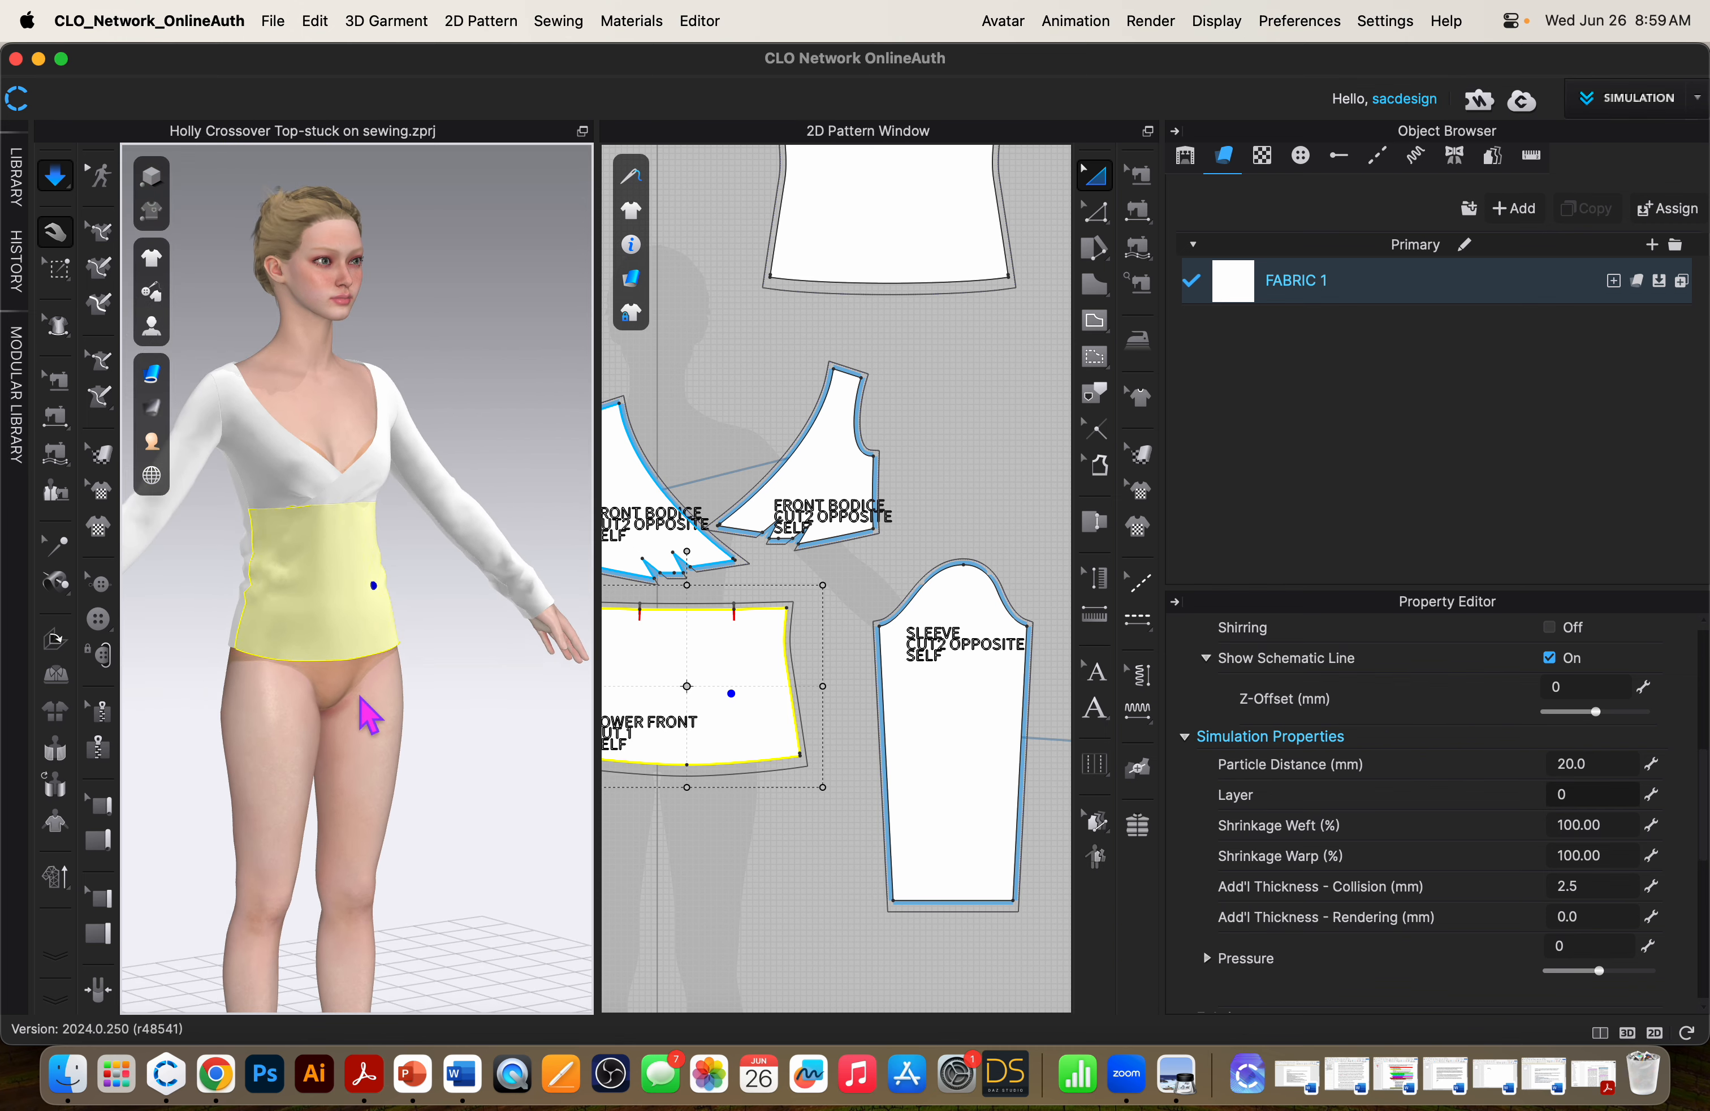
# Switch to Finder to show the Downloads folder.
pyautogui.click(67, 1074)
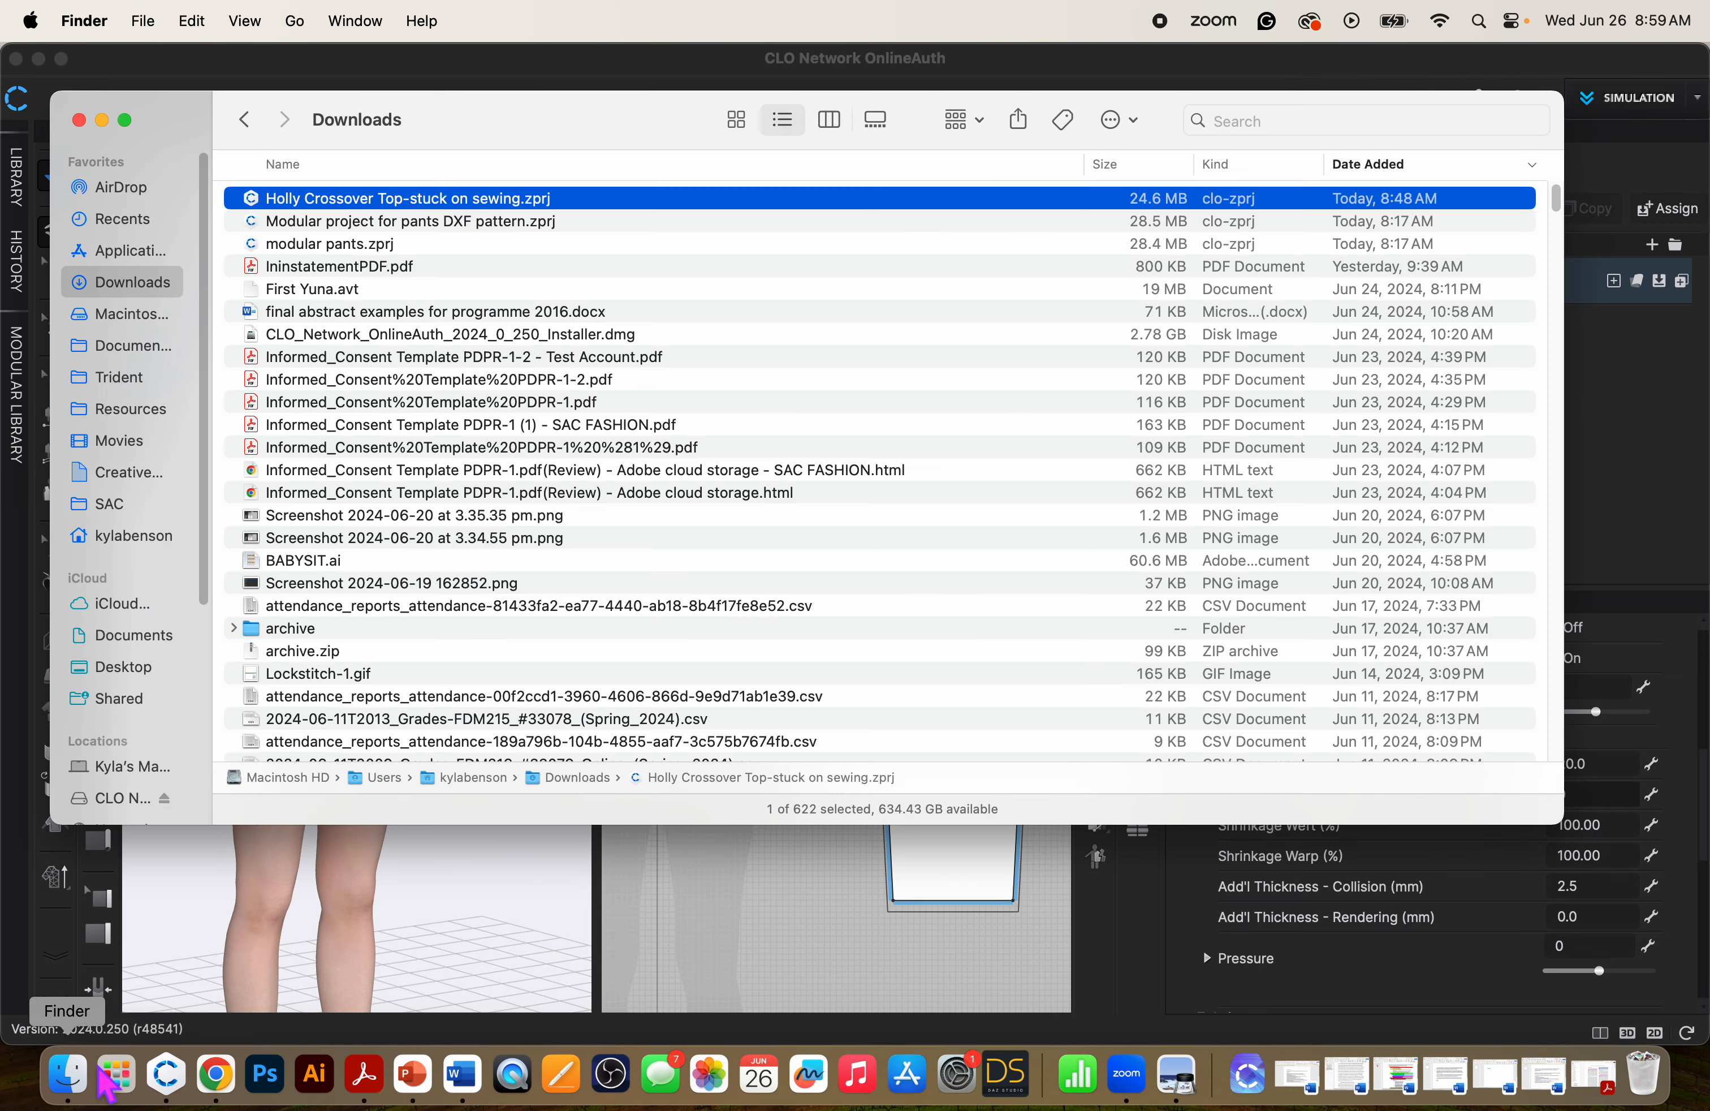